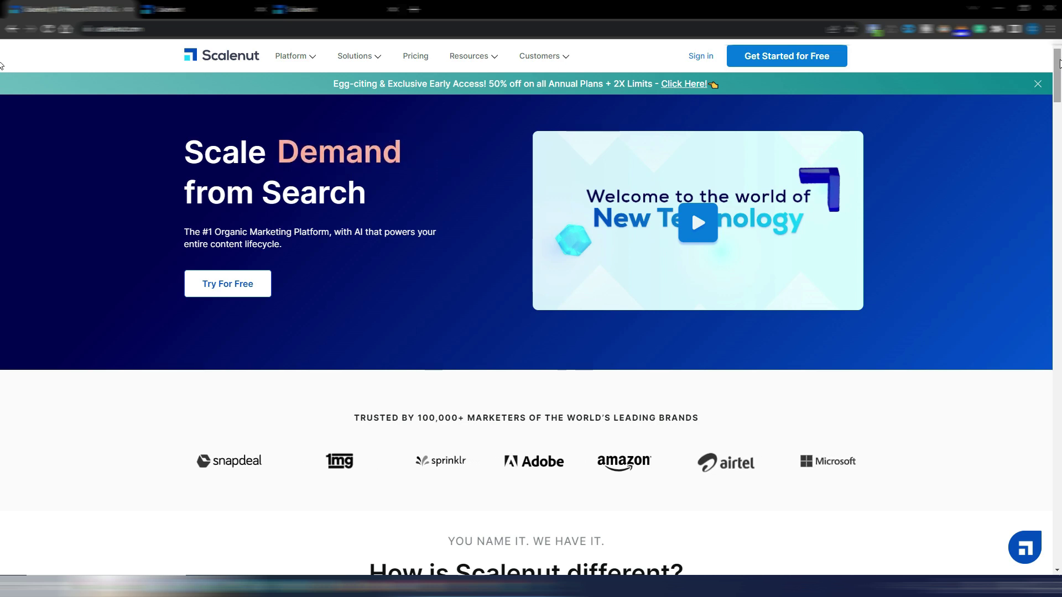
# - Look through the Scalenut homepage's sections on planning, research, content creation and marketing copy, and return to its beginning
pyautogui.scroll(-7, 1, 60)
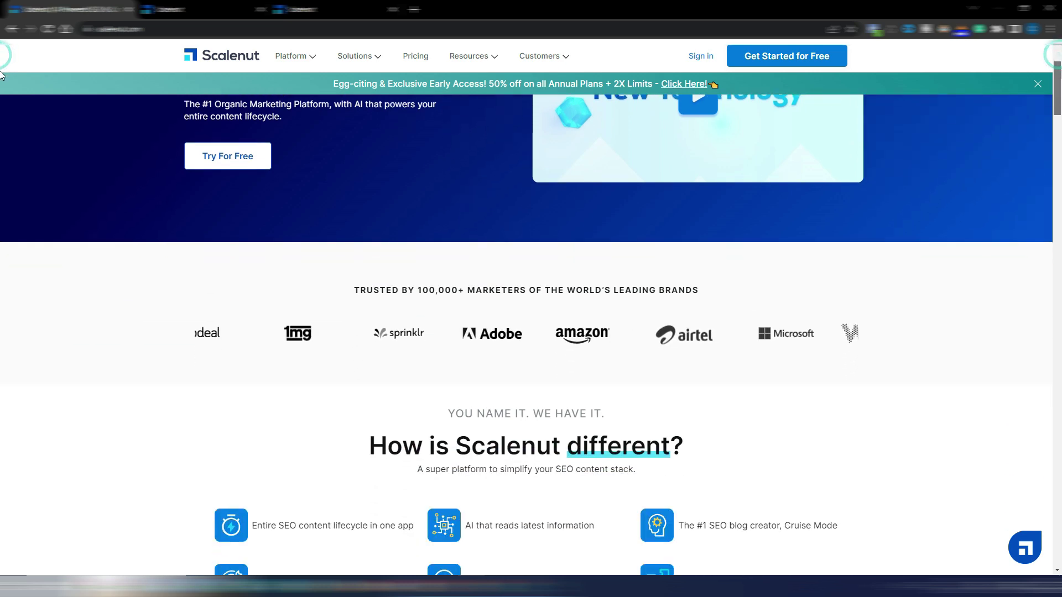
pyautogui.scroll(-15, 1, 101)
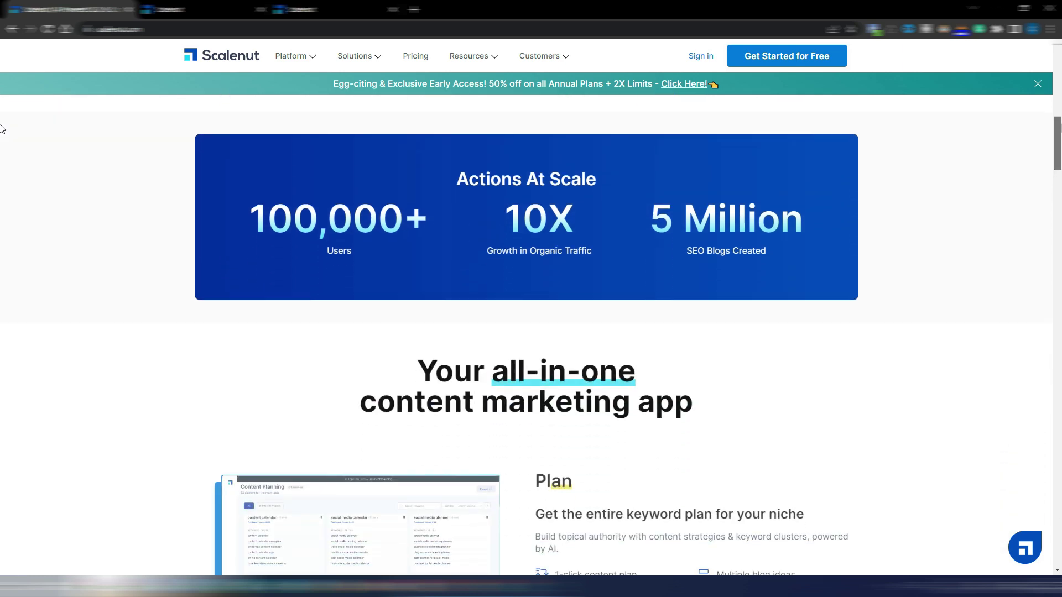
pyautogui.scroll(-3, 3, 177)
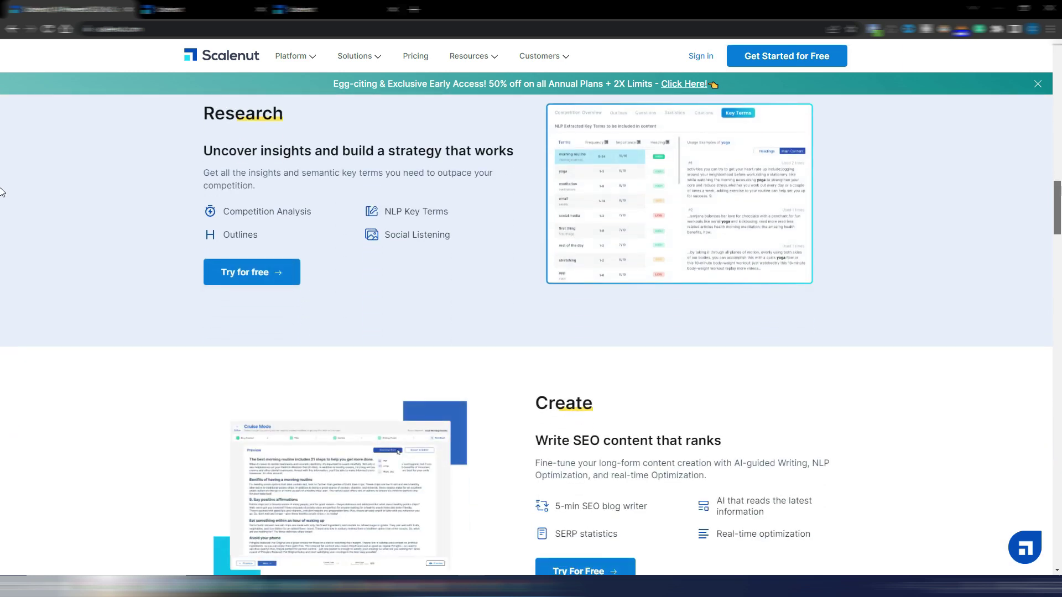
pyautogui.scroll(-14, 2, 192)
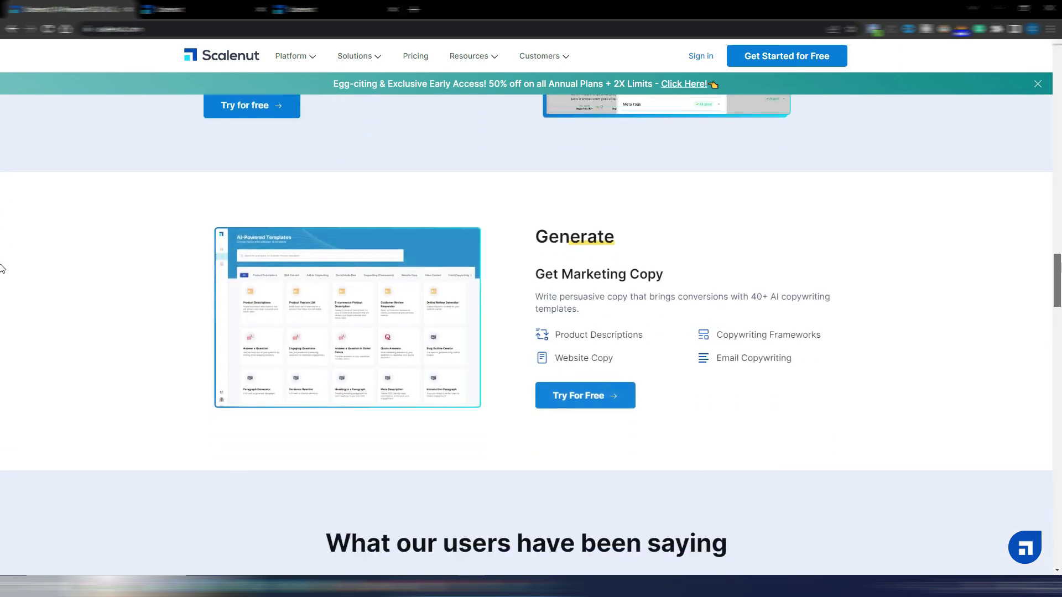
pyautogui.scroll(-17, 1, 268)
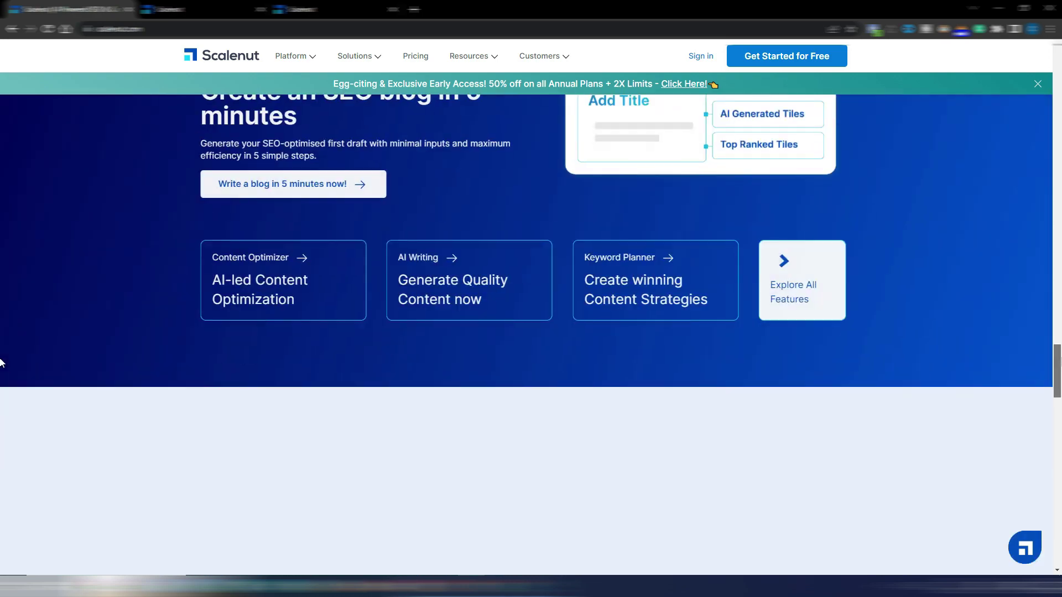
pyautogui.scroll(20, 1, 315)
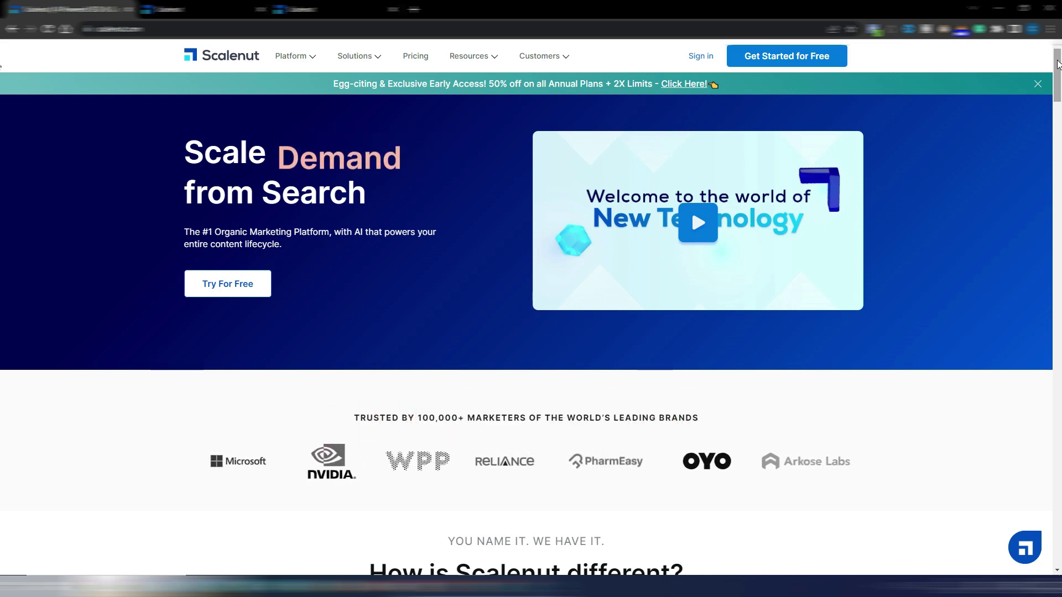
pyautogui.moveTo(1057, 64)
pyautogui.mouseDown()
pyautogui.moveTo(1059, 141)
pyautogui.moveTo(1059, 56)
pyautogui.mouseUp()
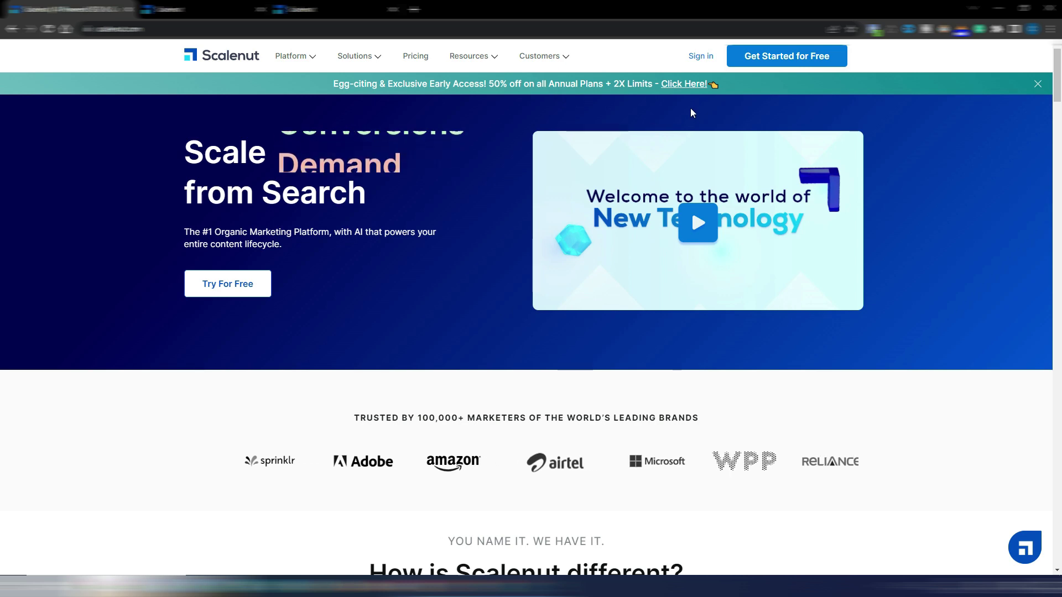
# - Switch to the account's subscriptions page and compare the monthly prices and features of the Free, Essential, Growth and Pro plans
pyautogui.hotkey('ctrl', 'Tab')
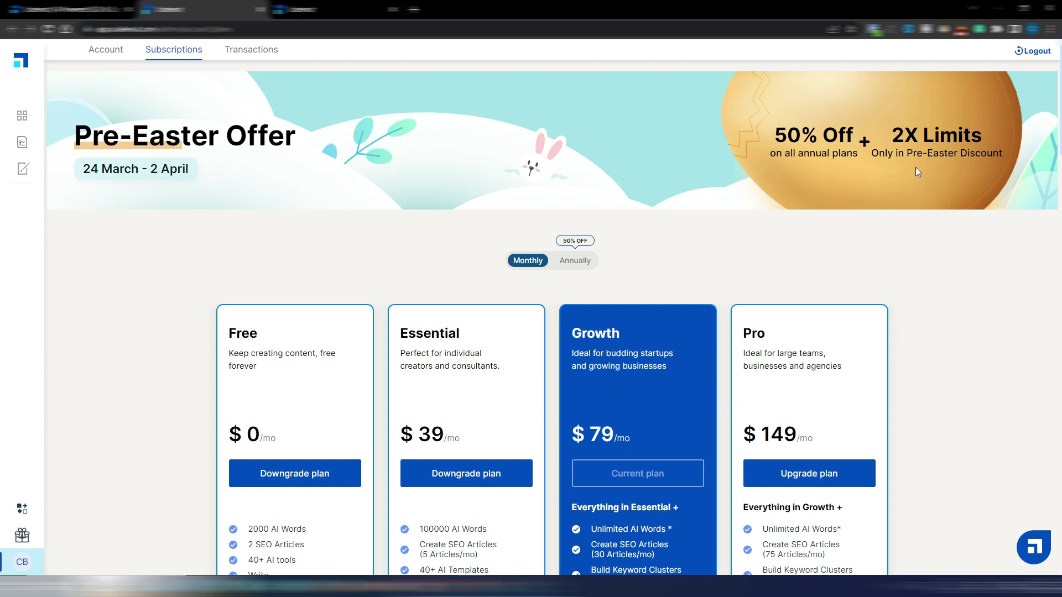
pyautogui.scroll(-3, 913, 235)
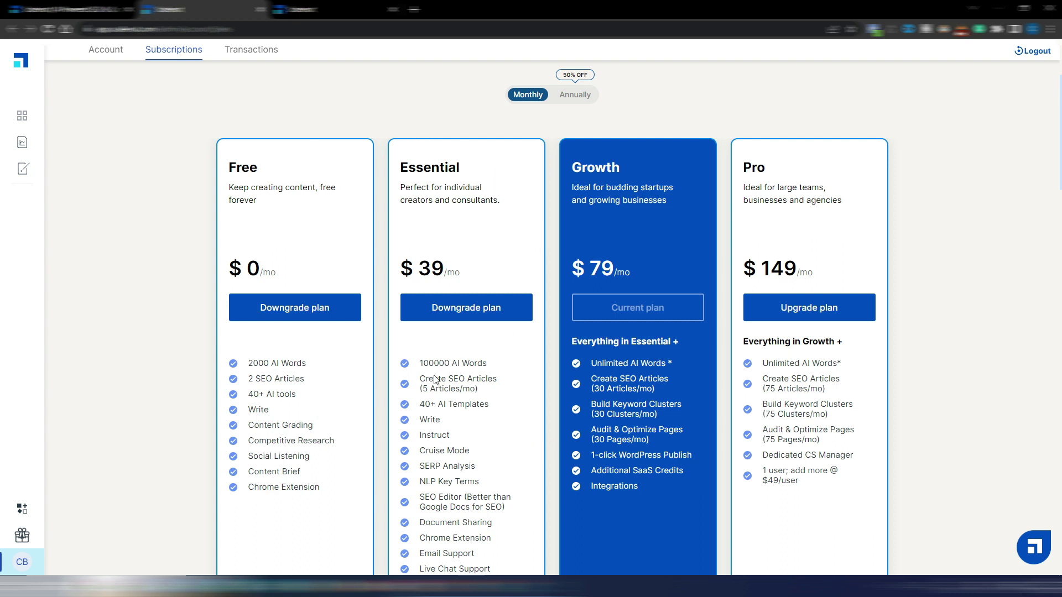
pyautogui.click(518, 375)
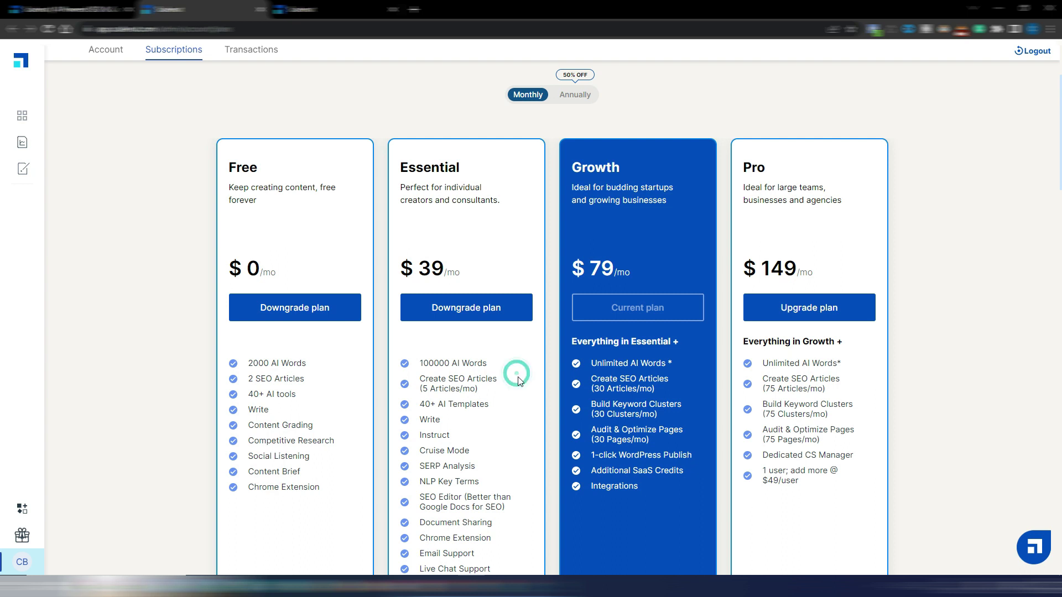
pyautogui.click(423, 387)
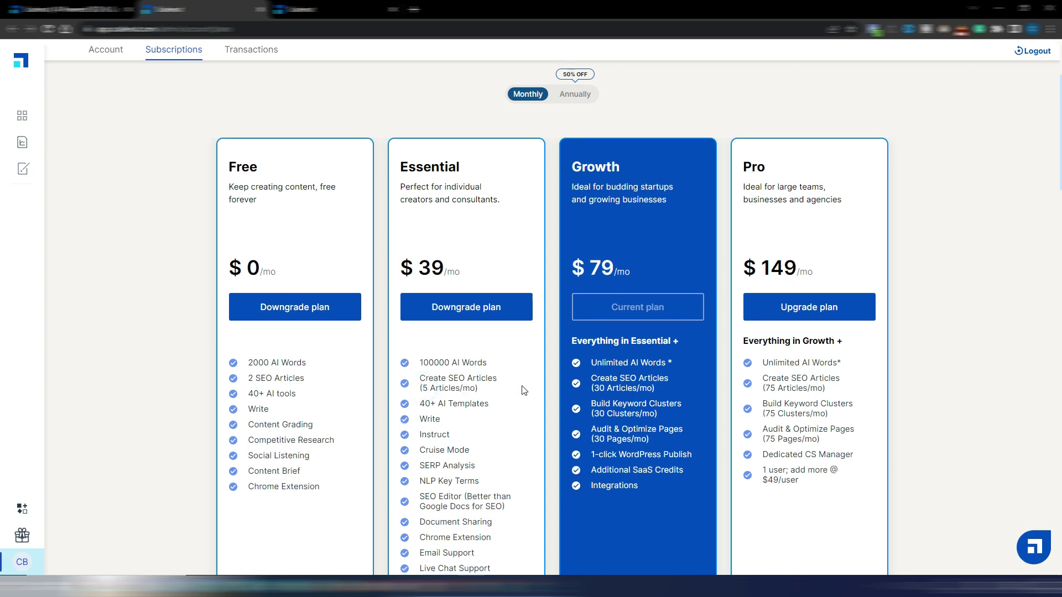
pyautogui.scroll(-1, 522, 389)
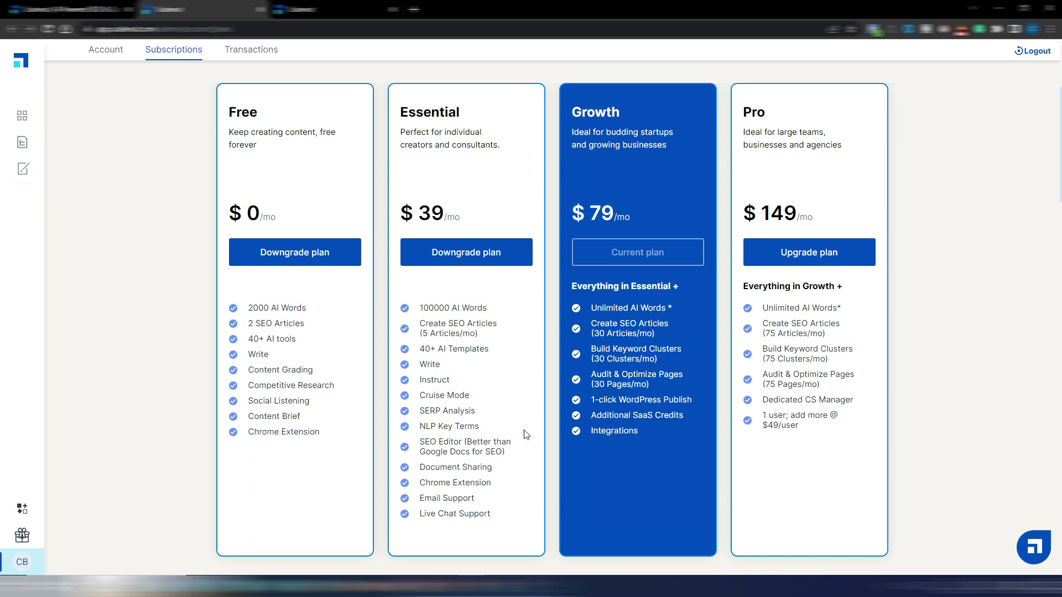
pyautogui.scroll(3, 534, 464)
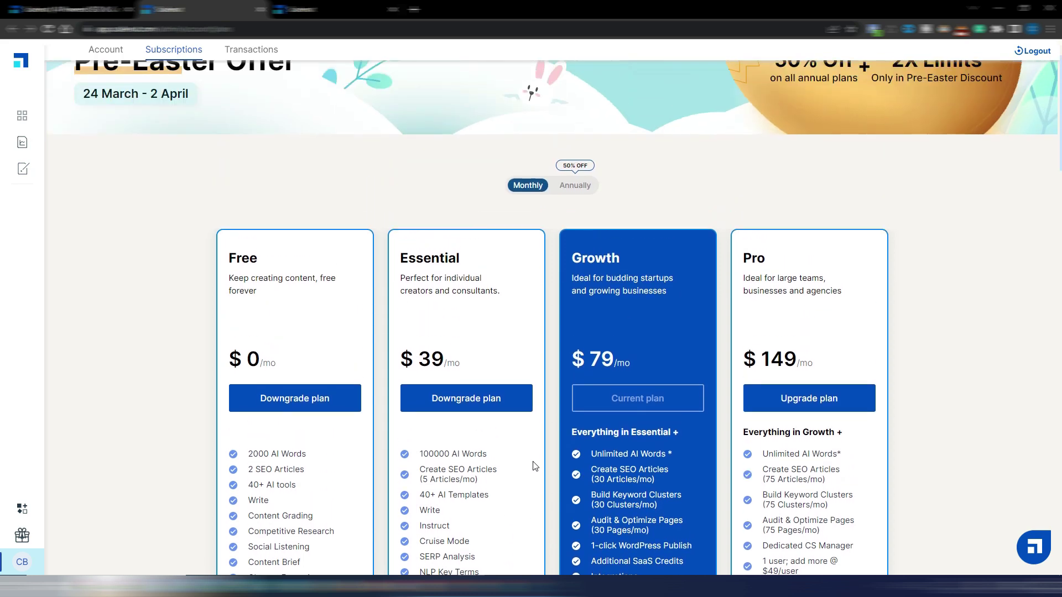
pyautogui.scroll(-2, 534, 462)
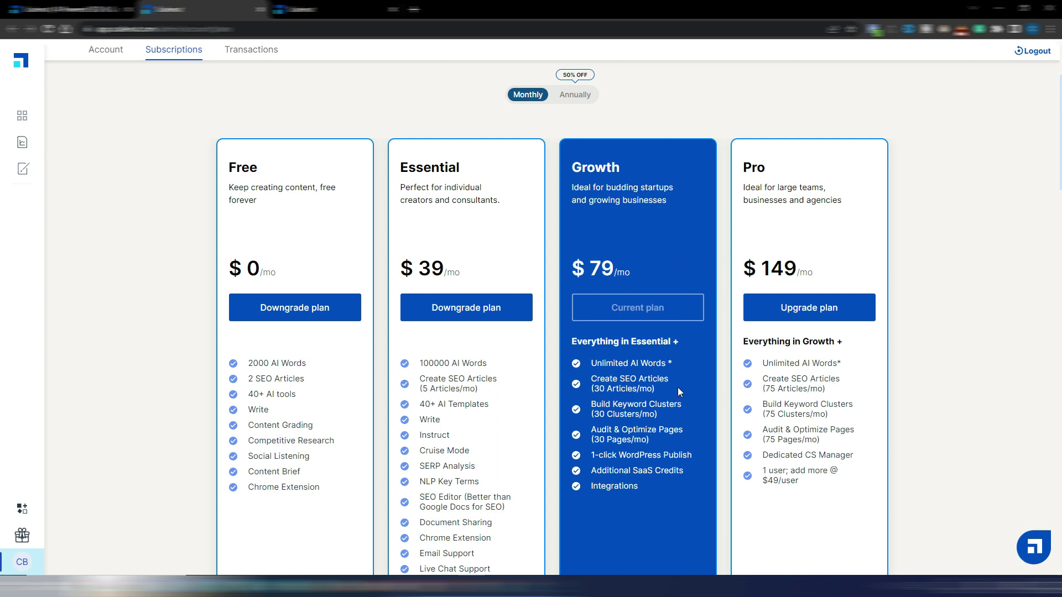
pyautogui.scroll(-1, 701, 367)
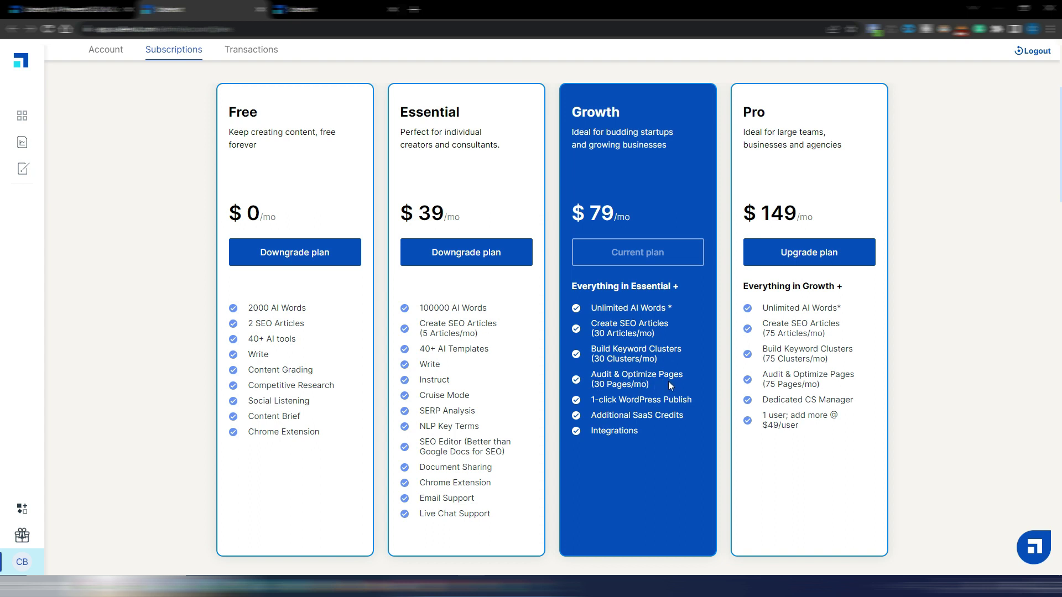
pyautogui.scroll(1, 671, 437)
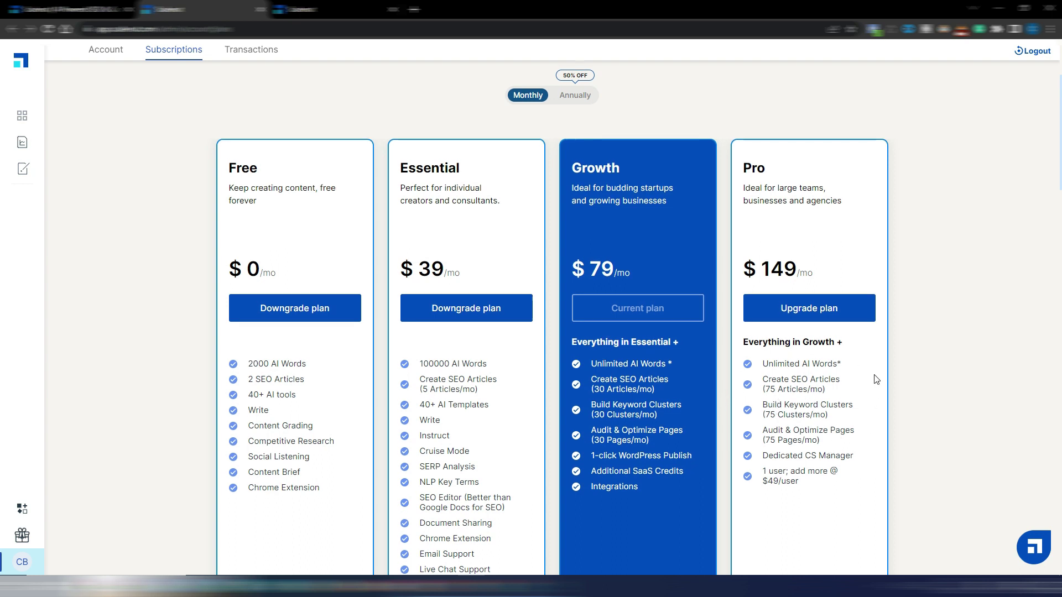
pyautogui.scroll(3, 876, 380)
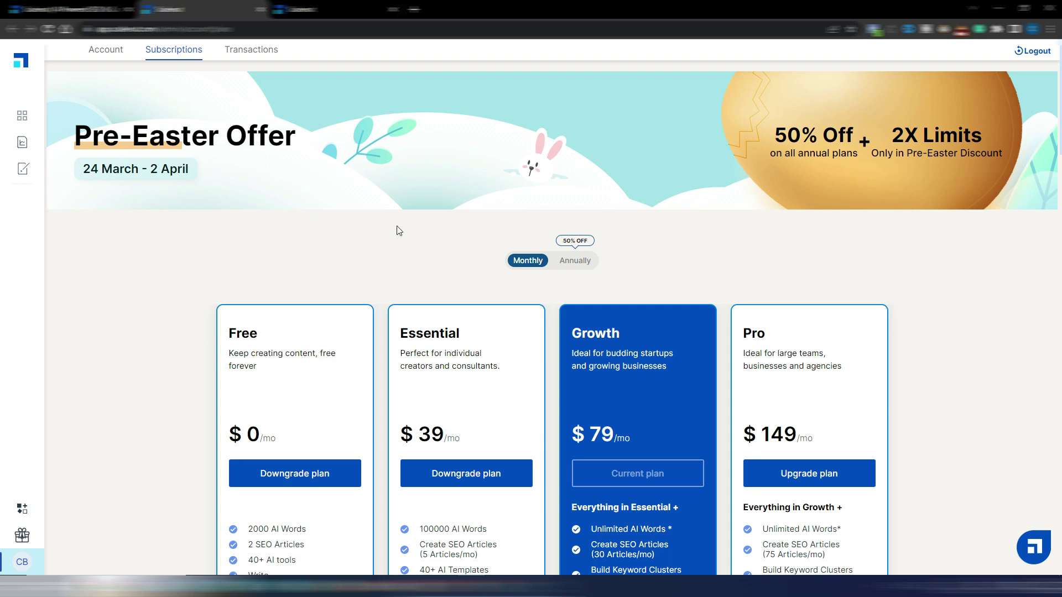
# - Show the plans with annual billing and examine their discounted prices and article limits
pyautogui.scroll(-1, 396, 230)
pyautogui.scroll(1, 398, 231)
pyautogui.click(578, 267)
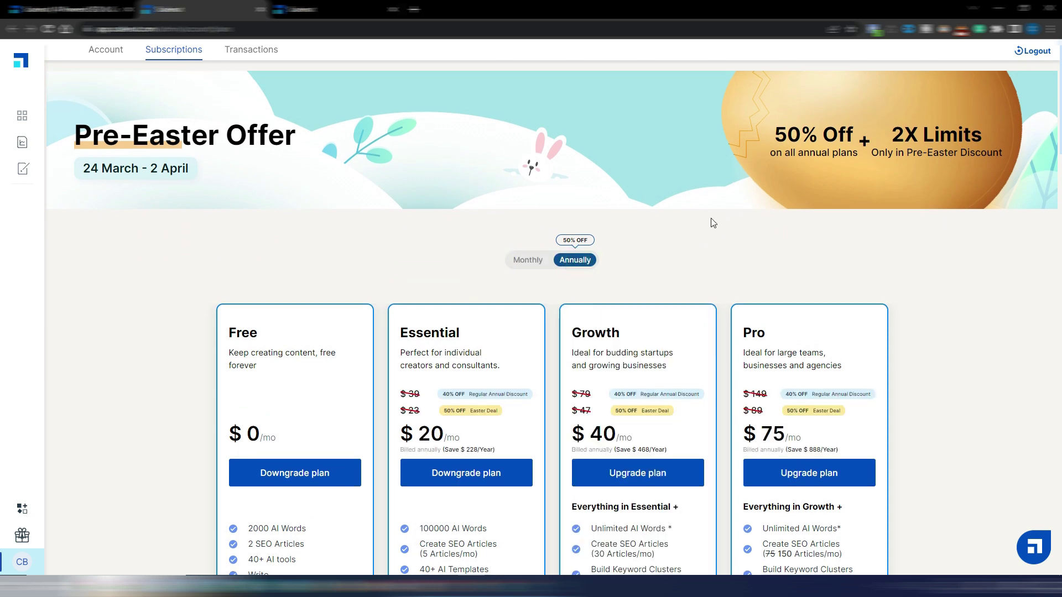
pyautogui.scroll(-2, 709, 220)
pyautogui.scroll(2, 697, 224)
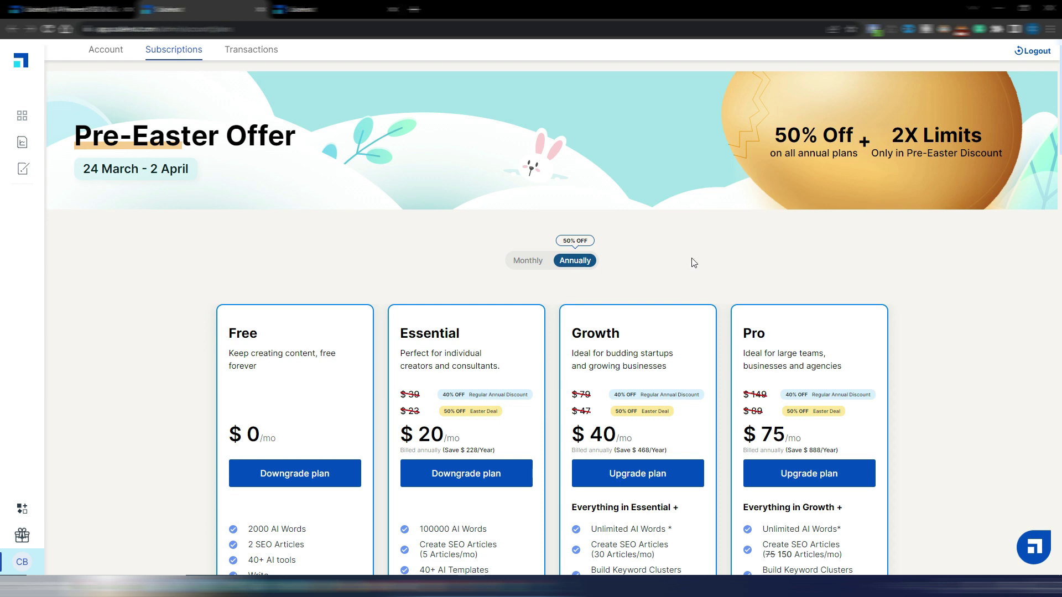
pyautogui.scroll(-1, 719, 262)
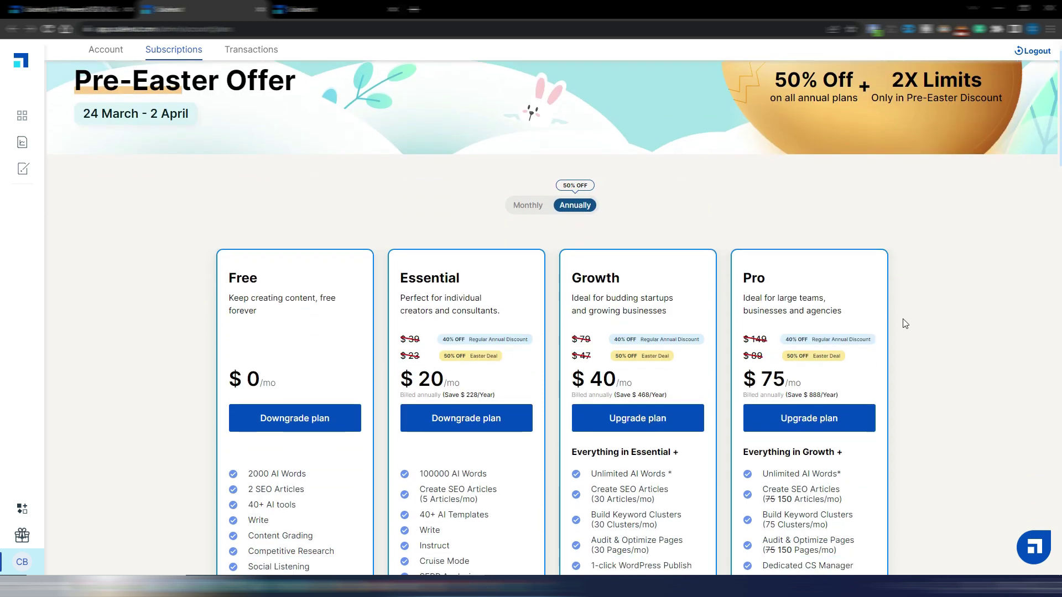
pyautogui.scroll(-1, 902, 323)
pyautogui.scroll(1, 906, 324)
pyautogui.scroll(1, 903, 323)
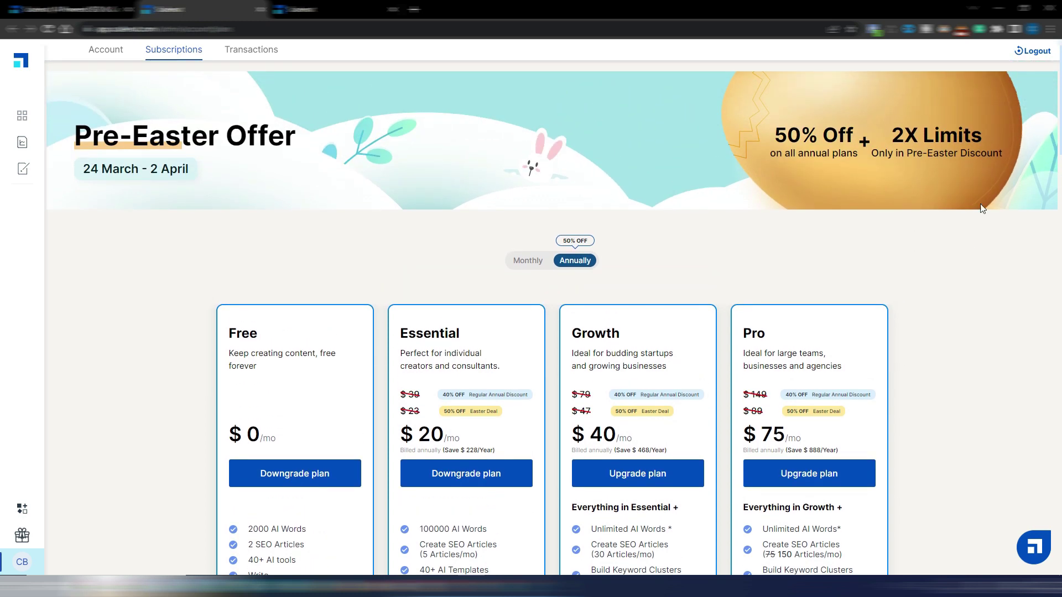
pyautogui.middleClick(961, 260)
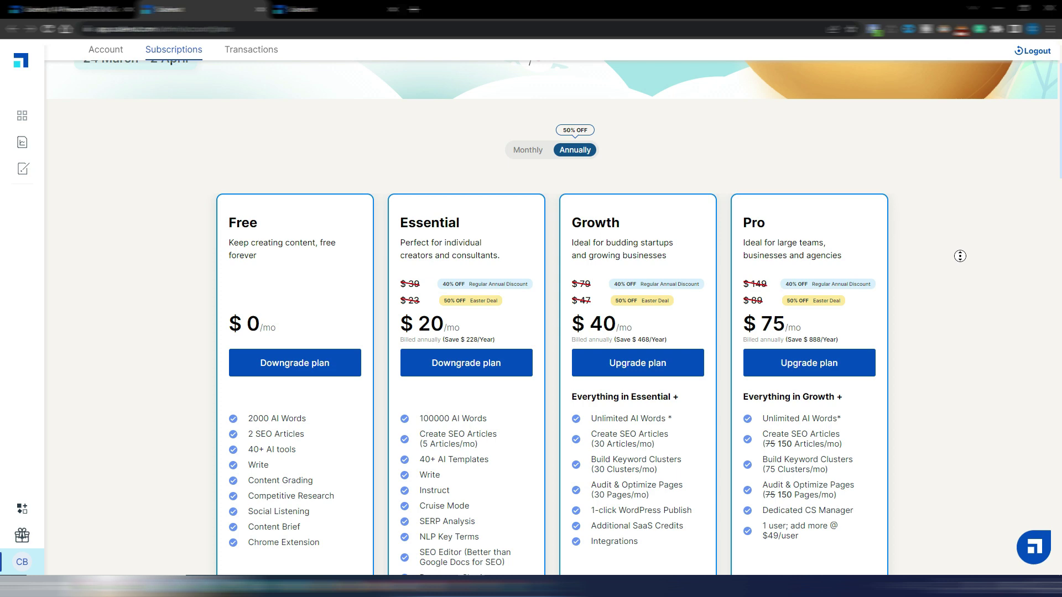
pyautogui.scroll(2, 876, 197)
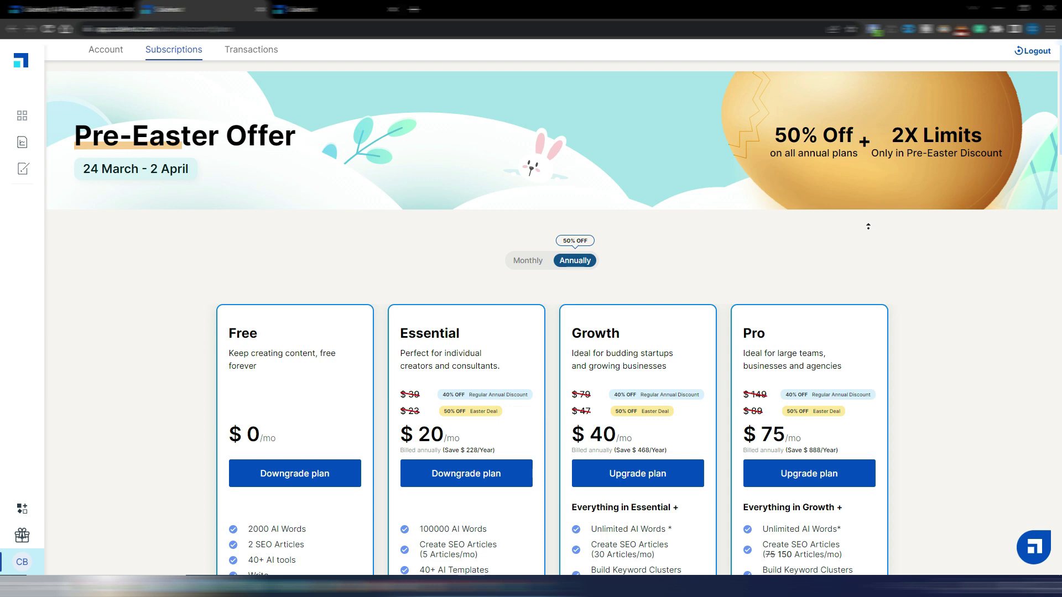
pyautogui.scroll(-1, 868, 226)
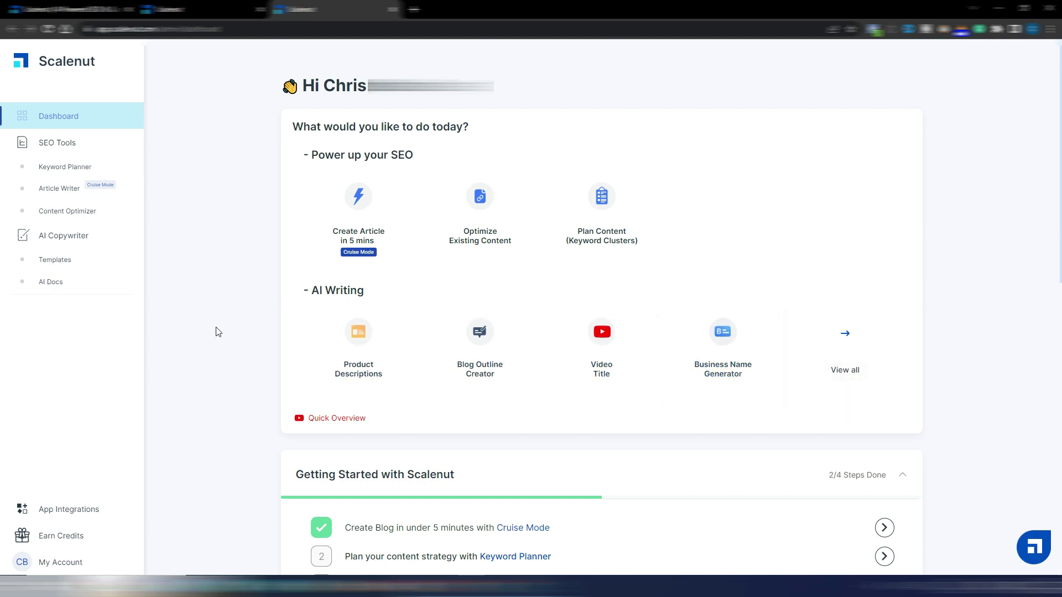
# - Look through the dashboard's getting-started checklist, referral, Chrome extension, Talent Network and community sections
pyautogui.scroll(-7, 223, 325)
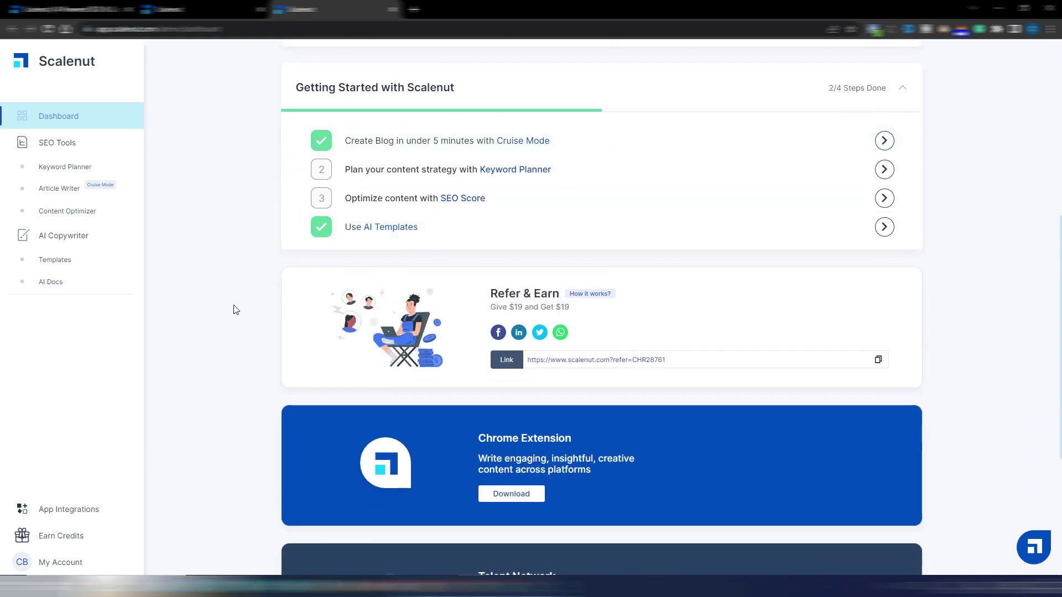
pyautogui.scroll(-1, 190, 272)
pyautogui.scroll(-2, 216, 266)
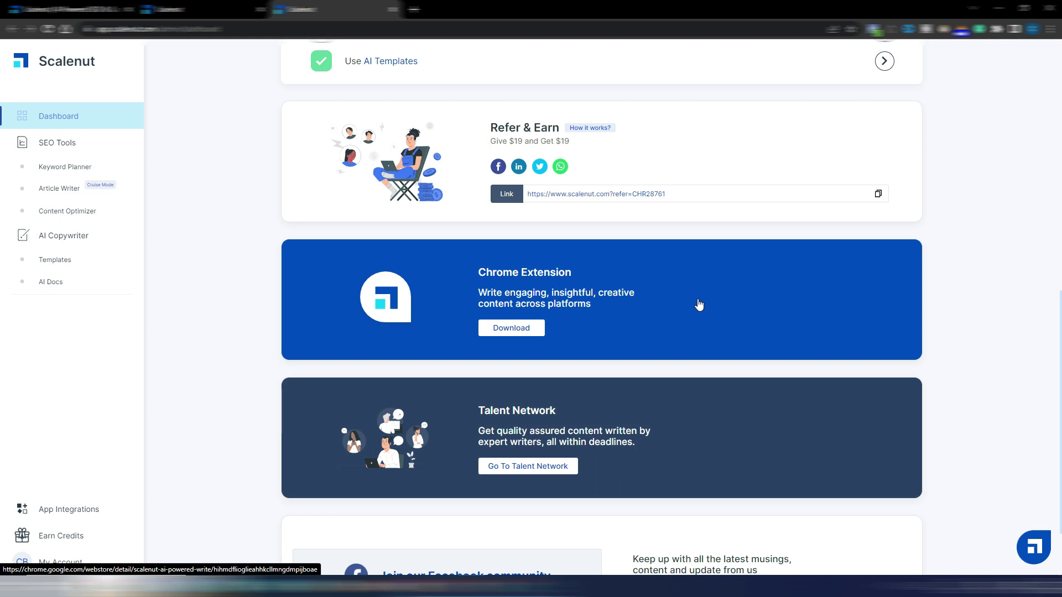
pyautogui.scroll(-2, 699, 304)
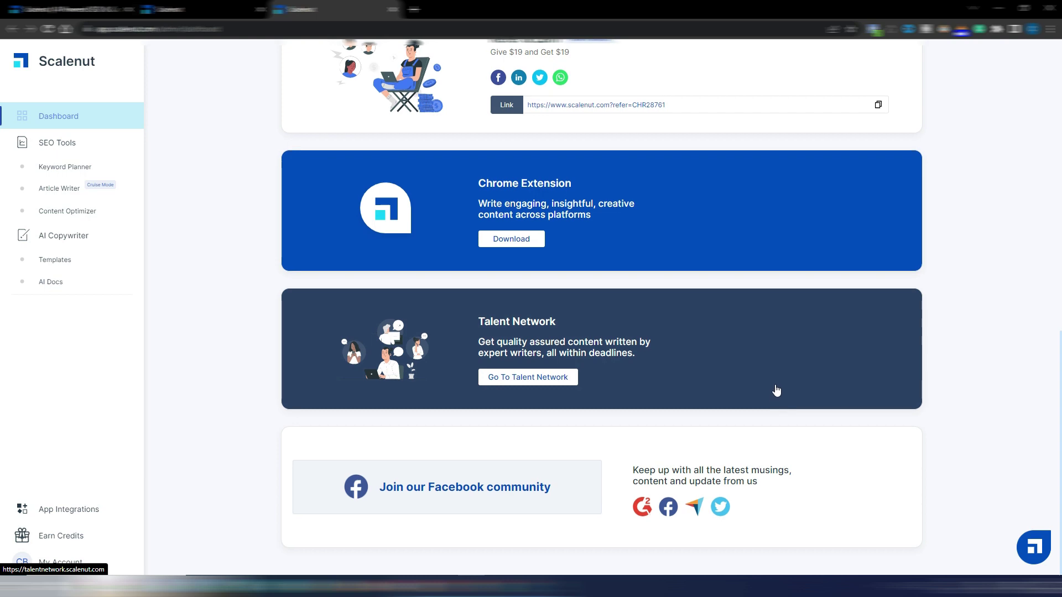
pyautogui.scroll(3, 773, 391)
pyautogui.scroll(-3, 772, 391)
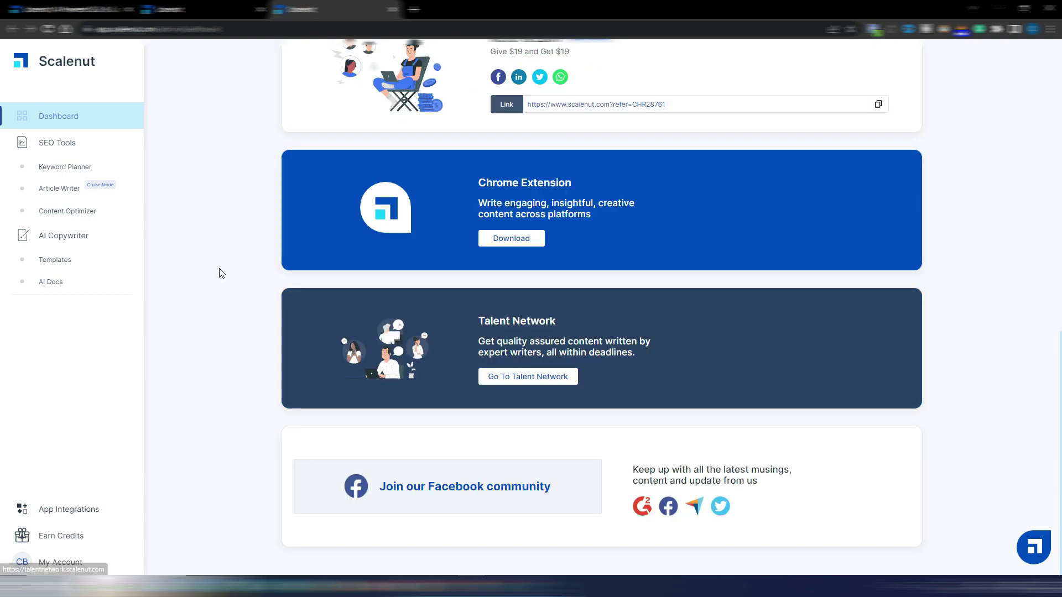
# - Open the AI Copywriter templates and browse the full collection across all categories
pyautogui.click(53, 259)
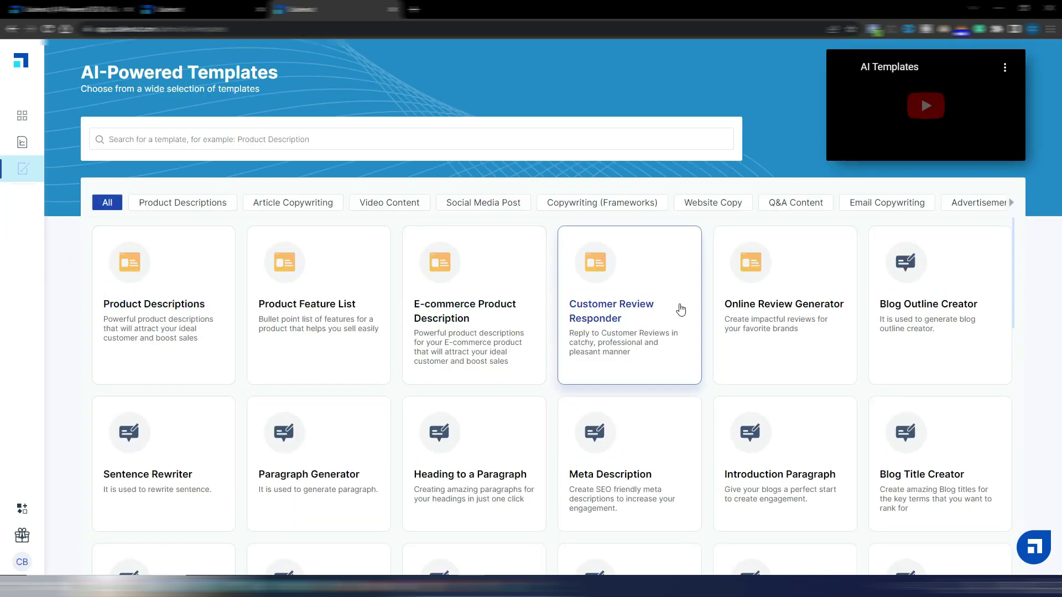
pyautogui.scroll(-7, 552, 293)
pyautogui.scroll(-10, 552, 303)
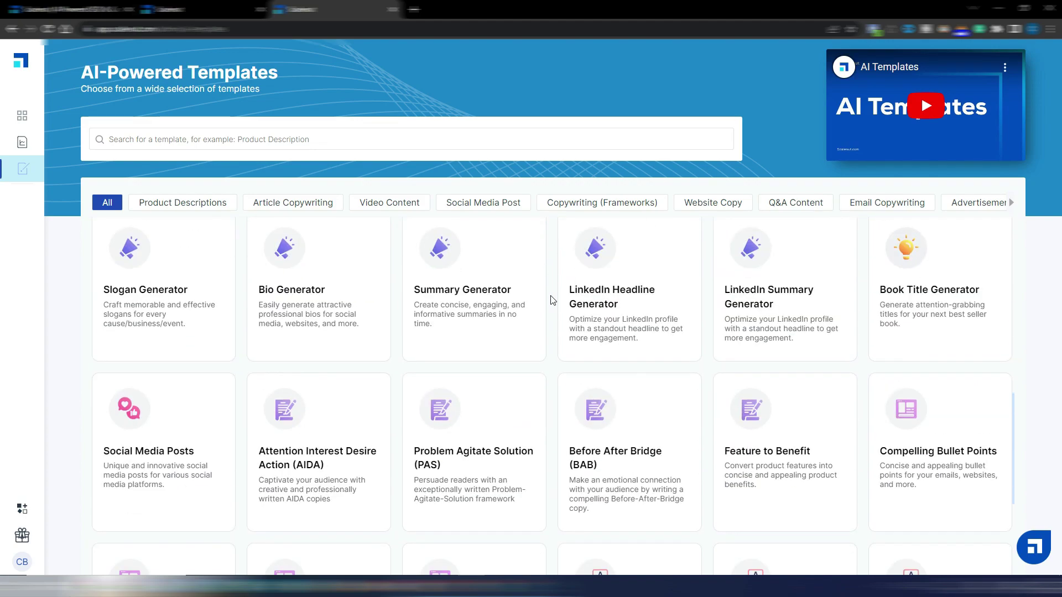
pyautogui.scroll(8, 552, 304)
pyautogui.scroll(9, 552, 303)
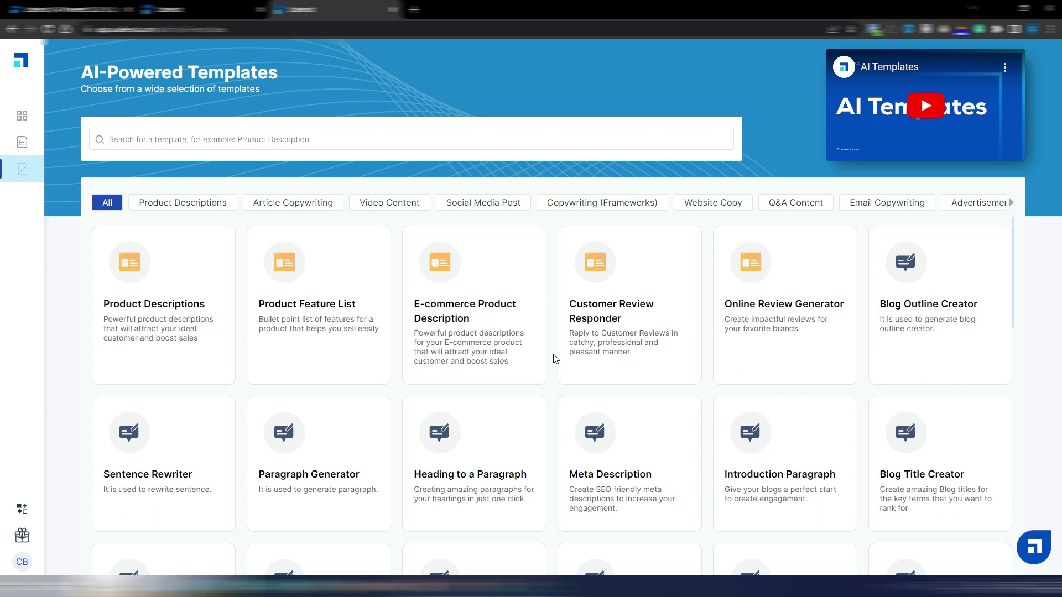
# - View the AI Docs page of the AI Copywriter and open the Keyword Planner among the SEO tools
pyautogui.moveTo(33, 260)
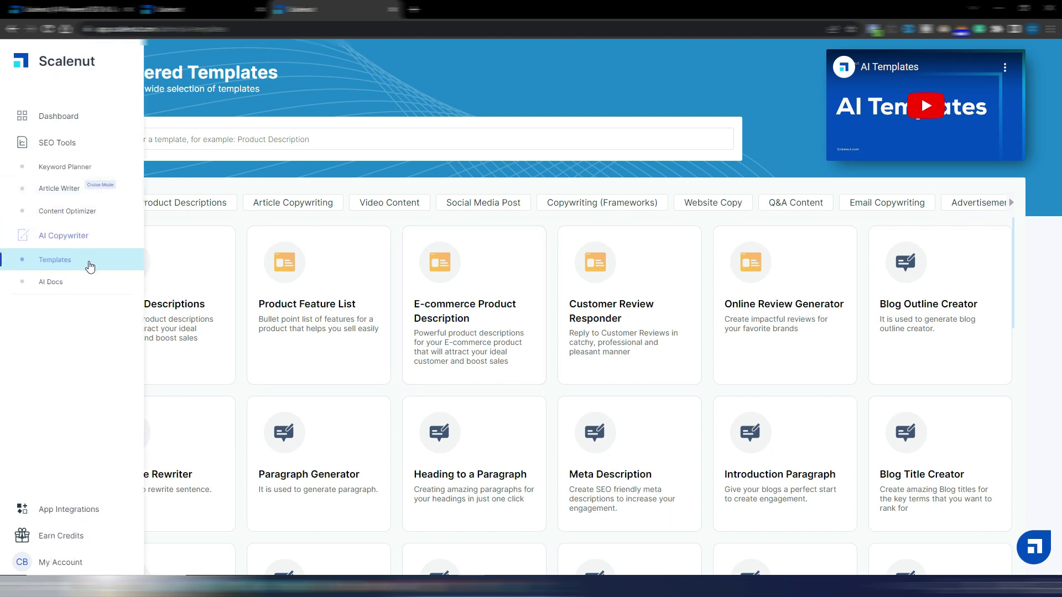
pyautogui.click(49, 283)
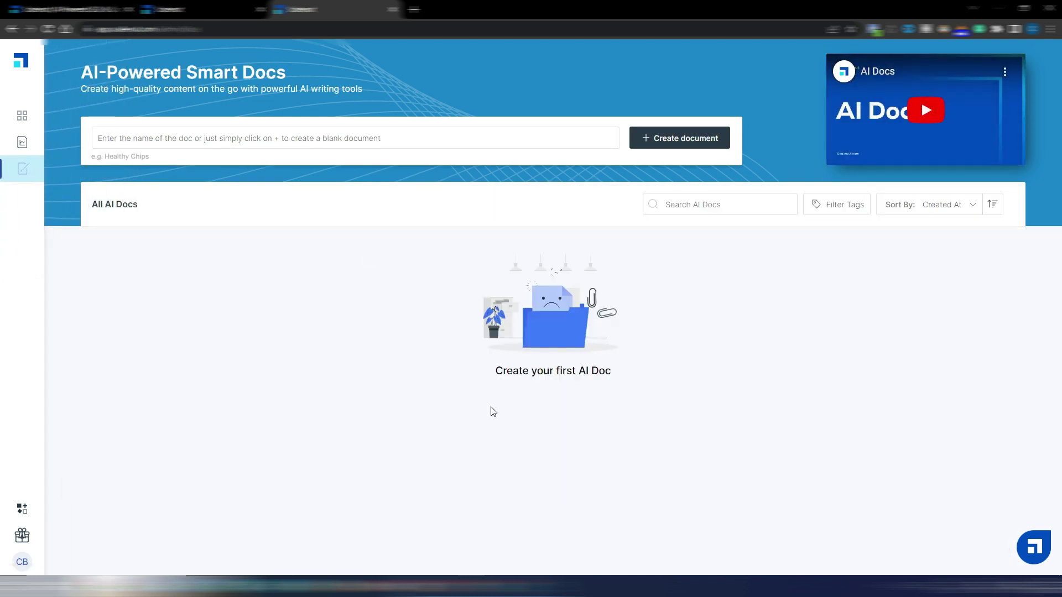
pyautogui.moveTo(5, 227)
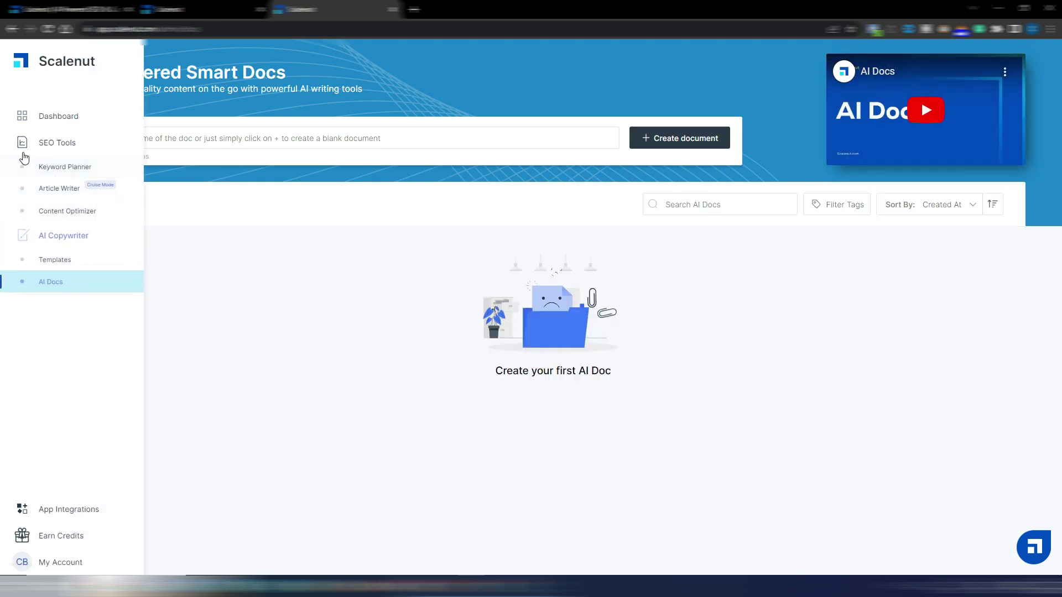
pyautogui.click(63, 171)
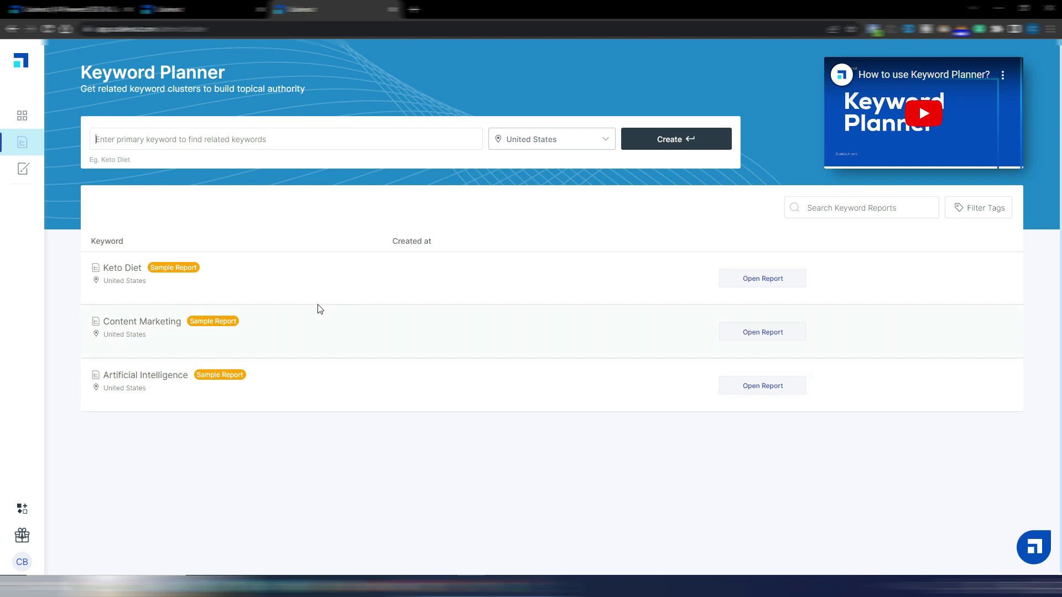
# - View the Keto Diet sample keyword report and return to the dashboard
pyautogui.click(118, 273)
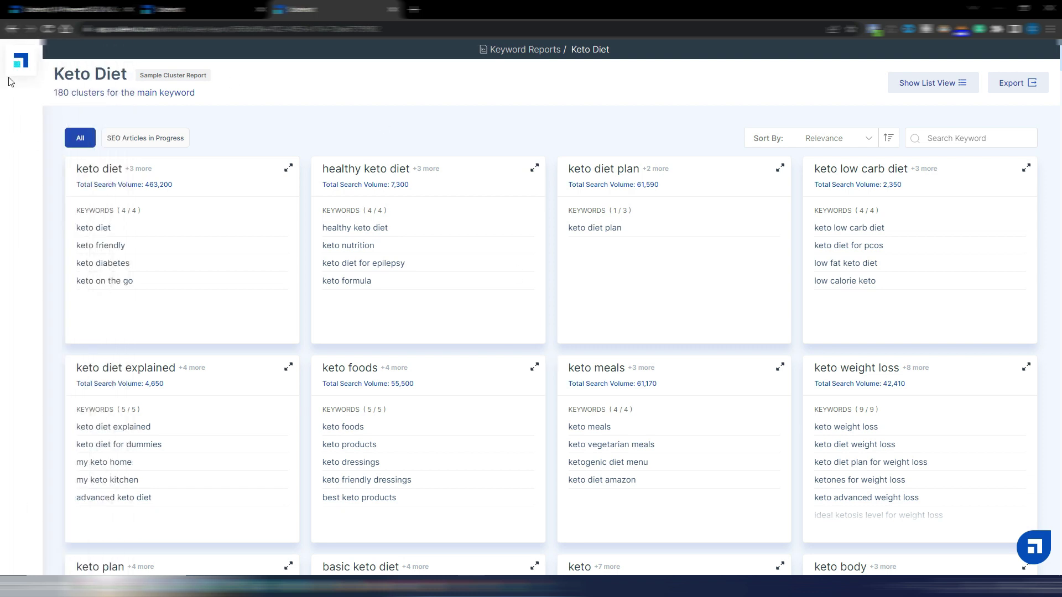
pyautogui.moveTo(48, 133)
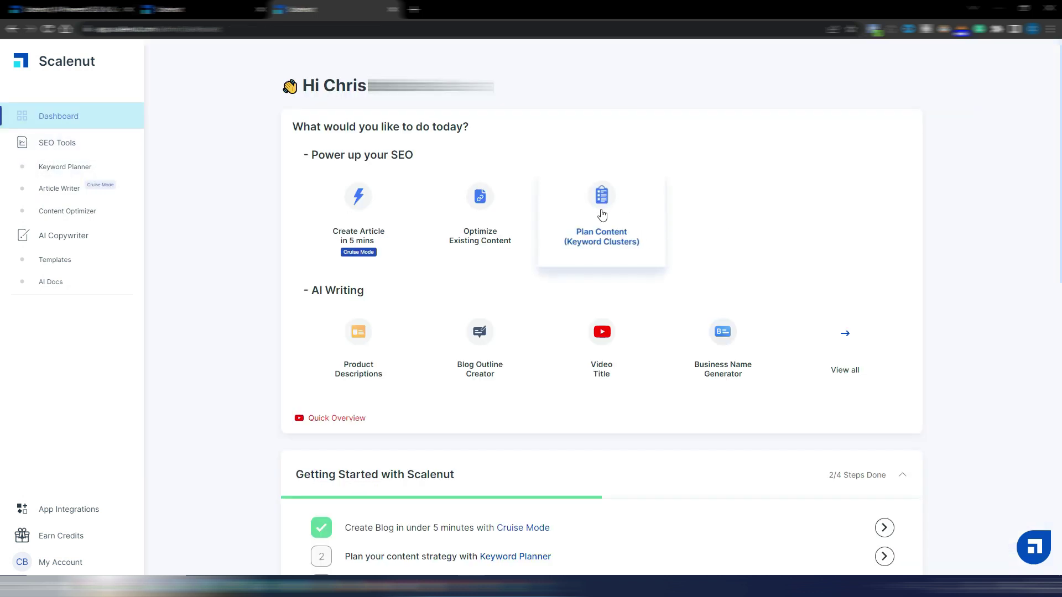
# - Start planning content with keyword clusters from the dashboard, browse the available locations and select United States
pyautogui.click(630, 212)
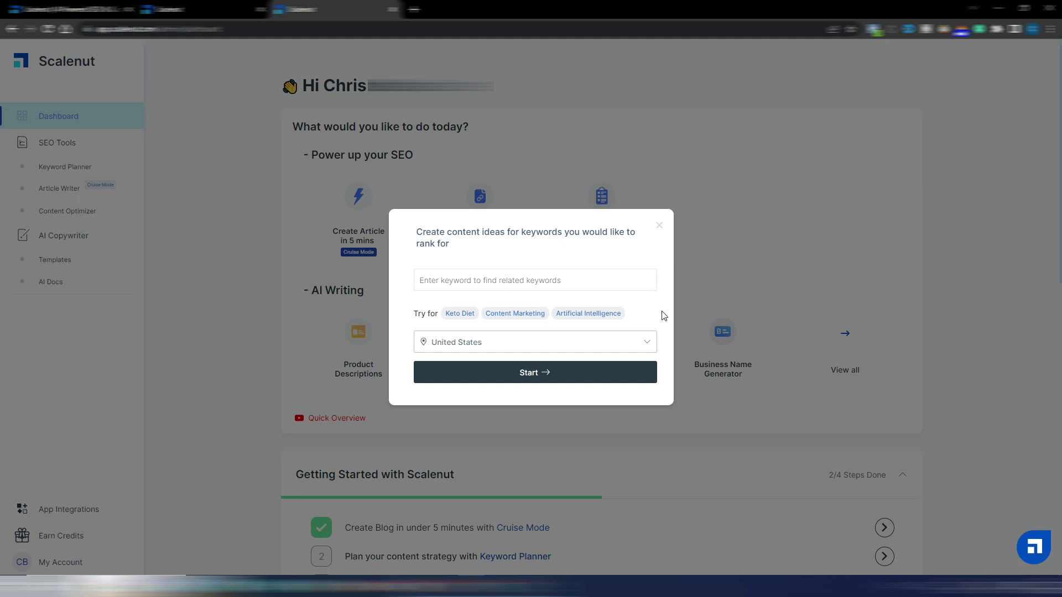
pyautogui.click(637, 347)
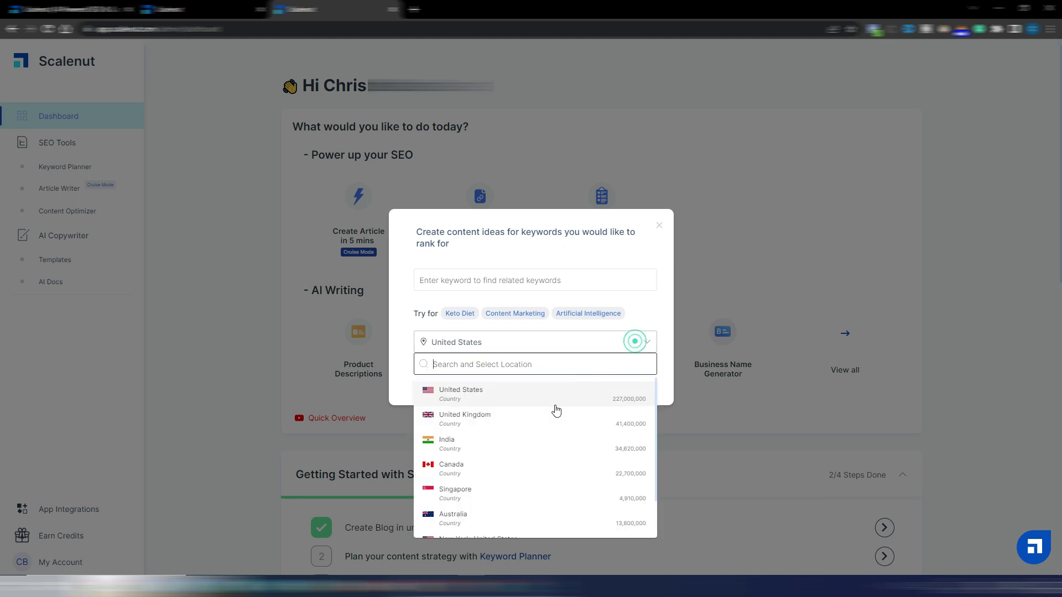
pyautogui.scroll(-1, 555, 411)
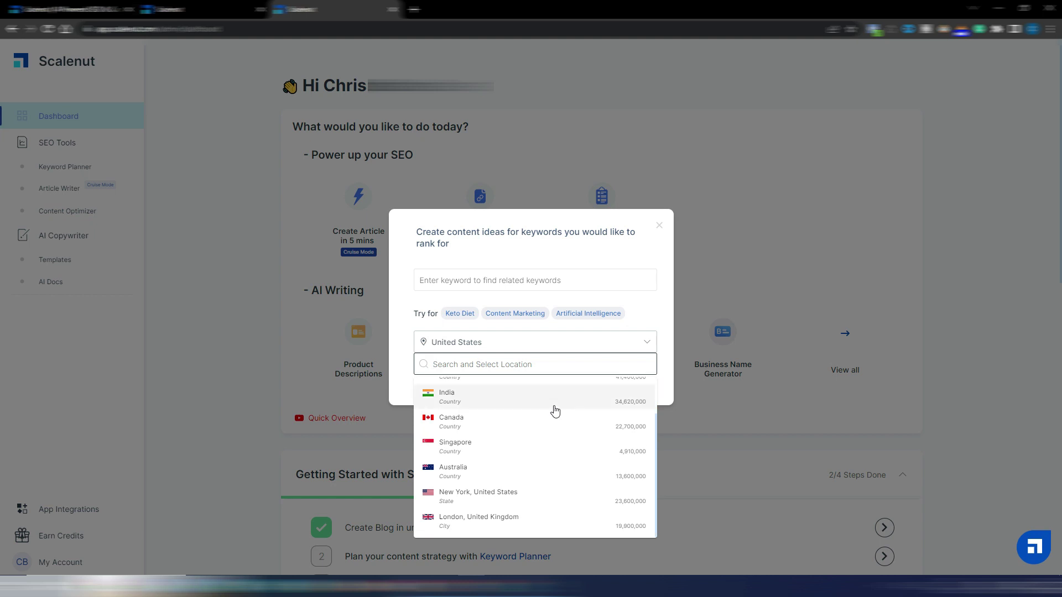
pyautogui.scroll(1, 553, 409)
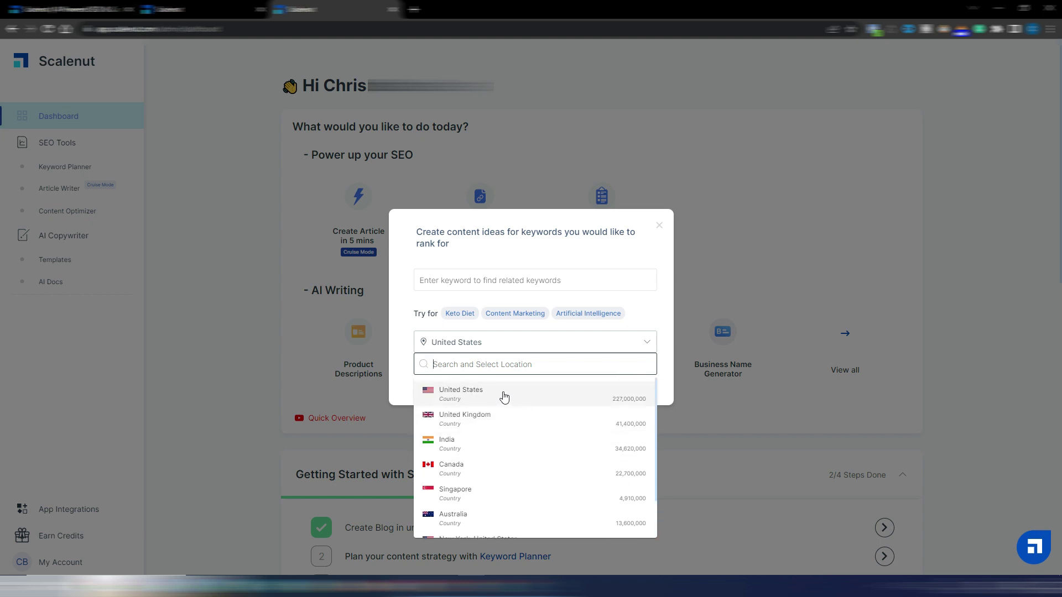
pyautogui.scroll(-1, 533, 425)
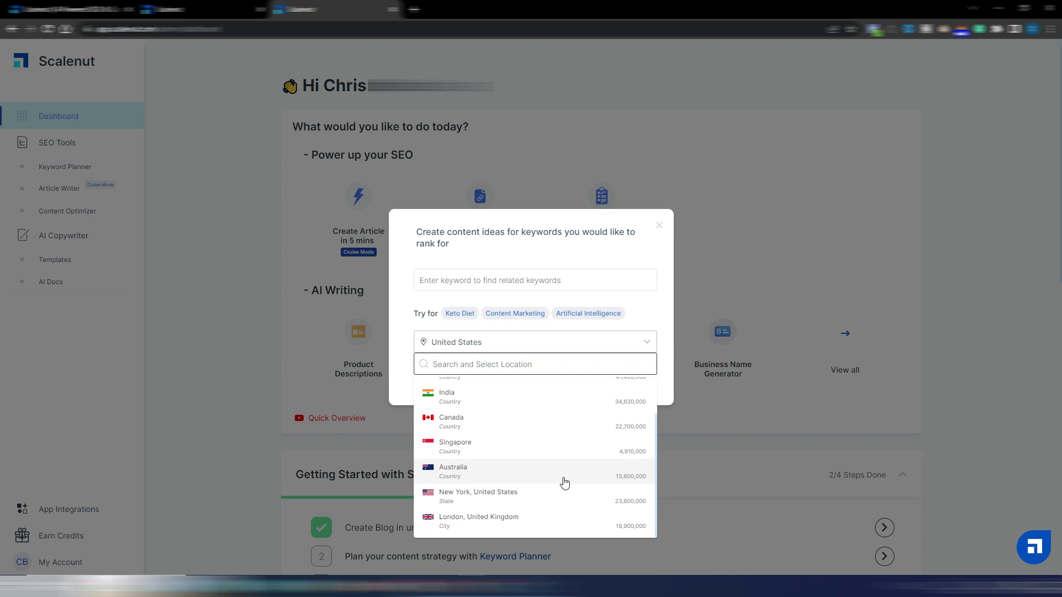
pyautogui.scroll(2, 565, 484)
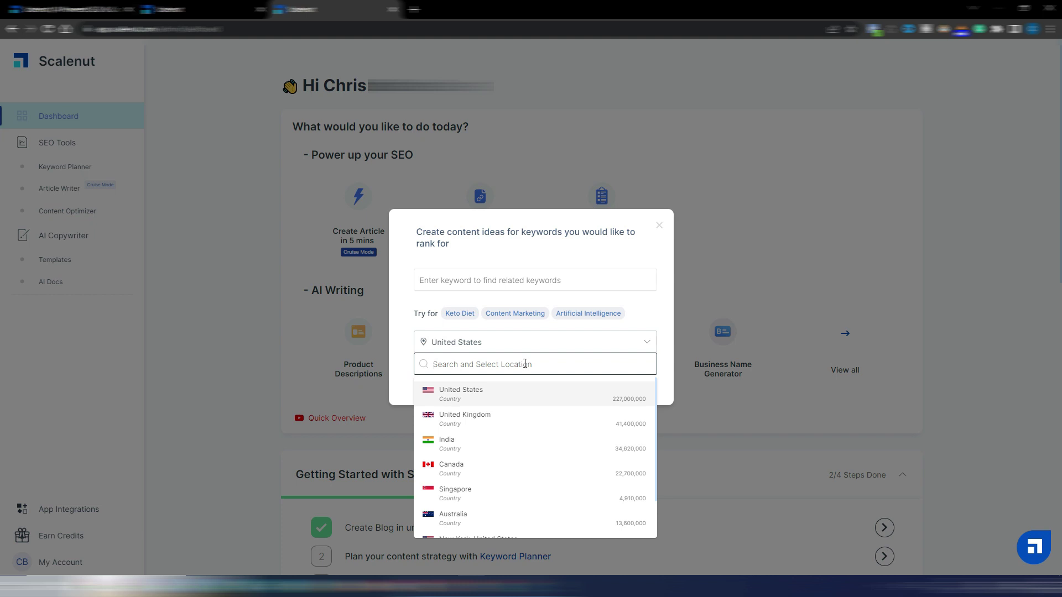
pyautogui.click(545, 403)
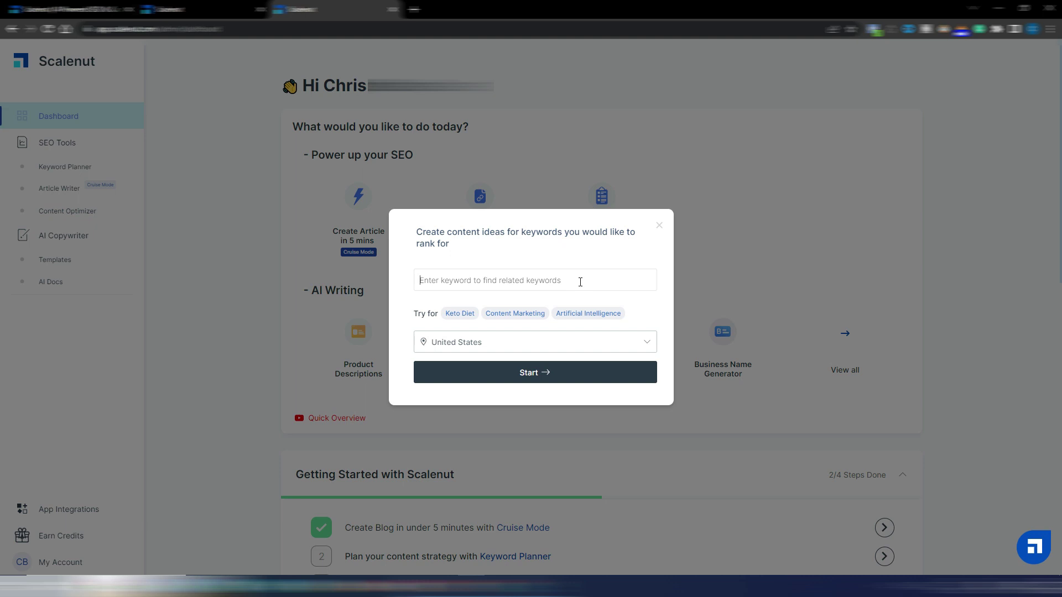
# - Create a keyword cluster report for "aromatherapy" and open it
pyautogui.write('aromathe')
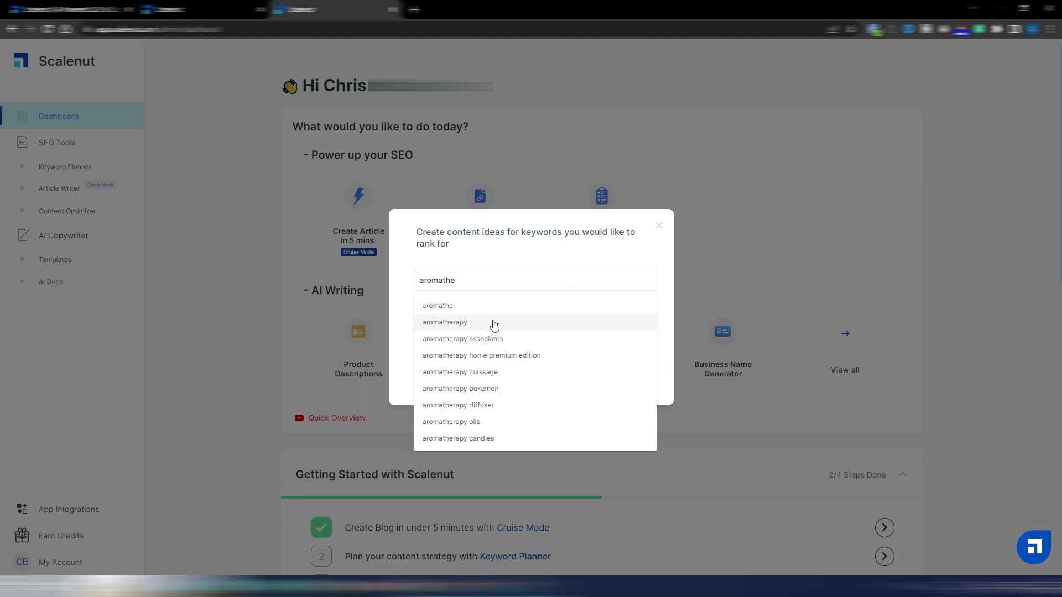
pyautogui.click(450, 322)
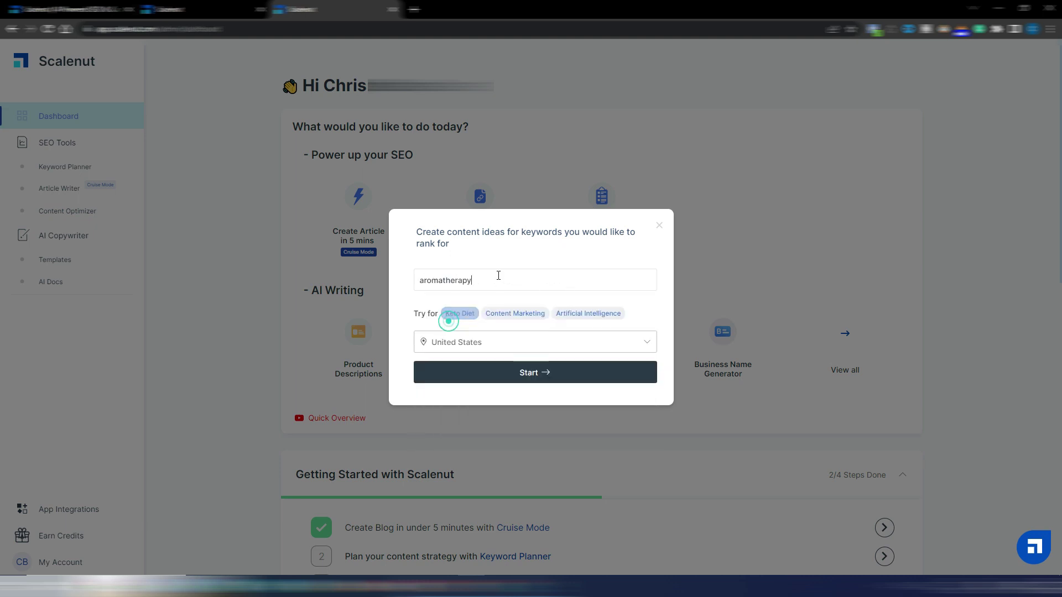
pyautogui.click(530, 375)
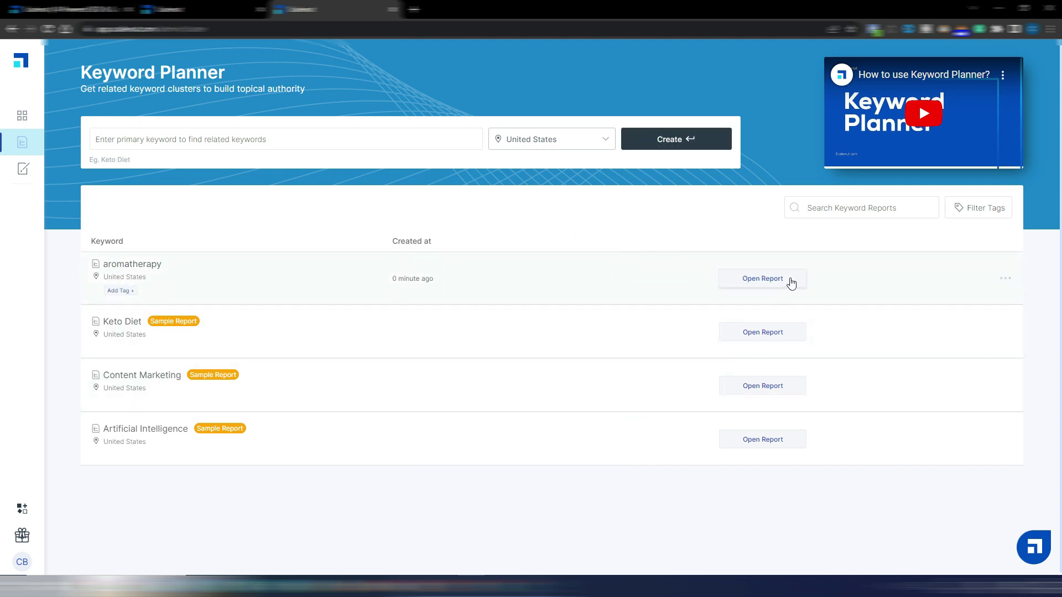
pyautogui.click(756, 278)
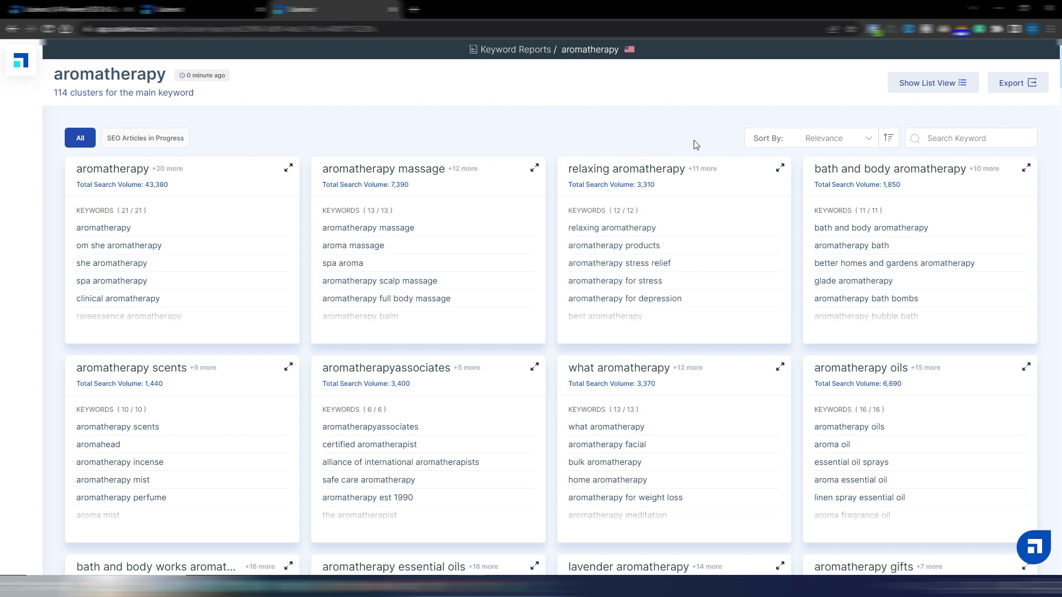
# - Examine the keyword clusters and their search volumes throughout the aromatherapy report
pyautogui.moveTo(958, 237)
pyautogui.moveTo(934, 383)
pyautogui.scroll(-13, 425, 375)
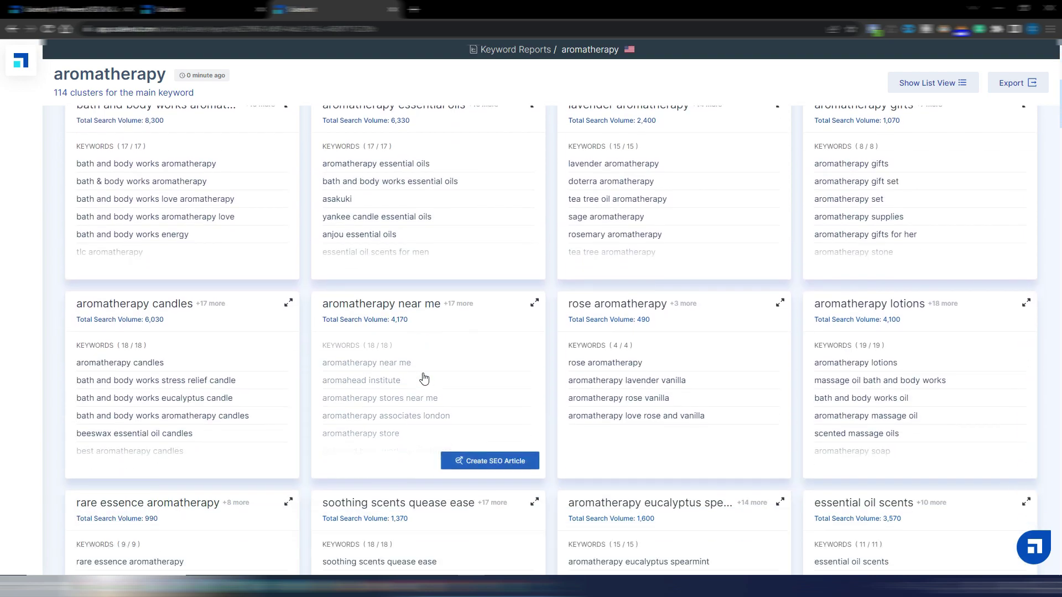
pyautogui.scroll(-14, 426, 376)
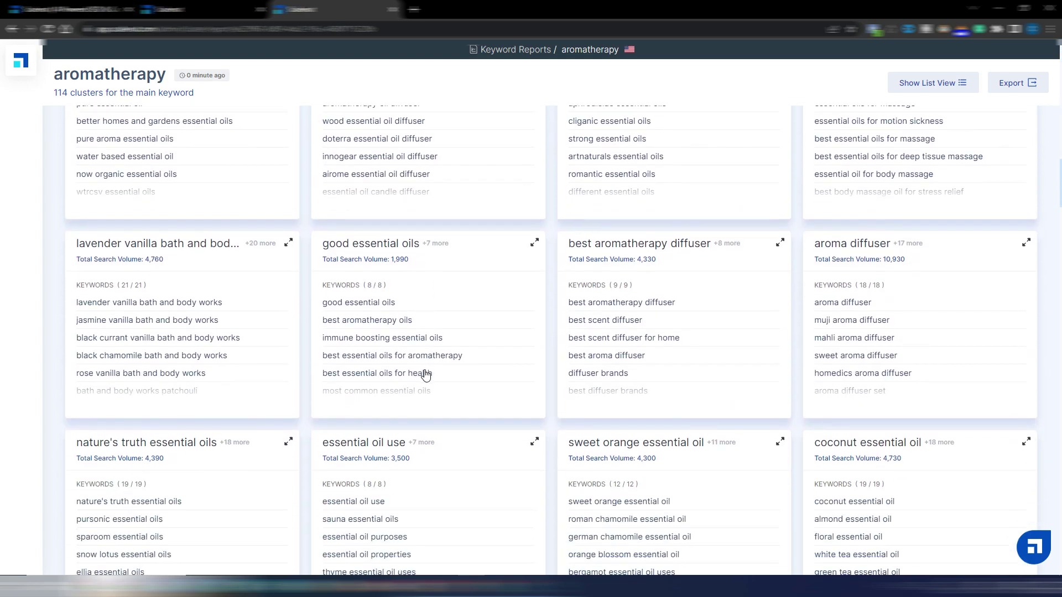
pyautogui.scroll(-14, 426, 375)
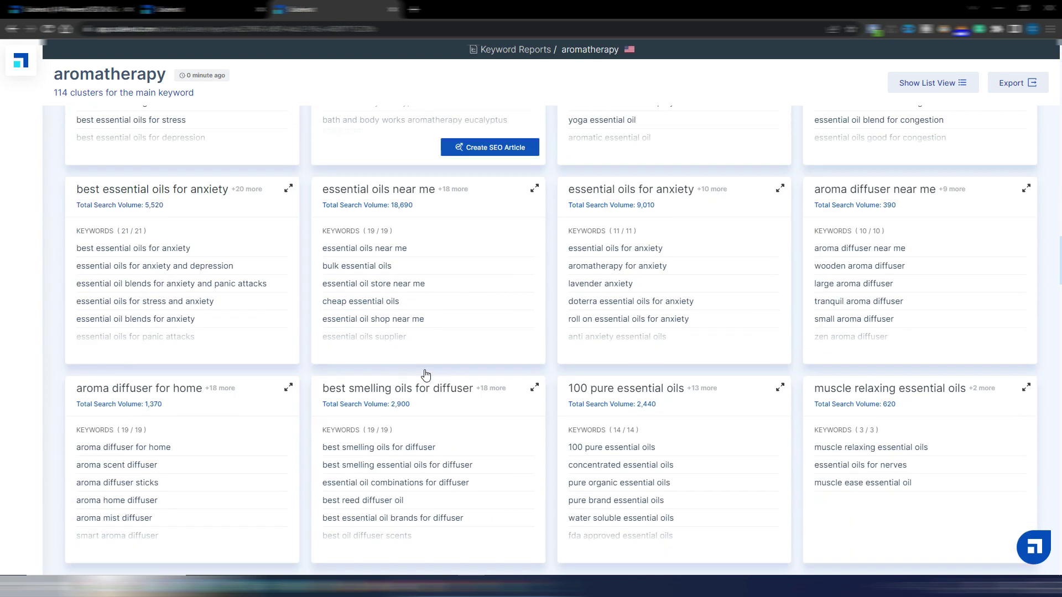
pyautogui.scroll(-15, 425, 375)
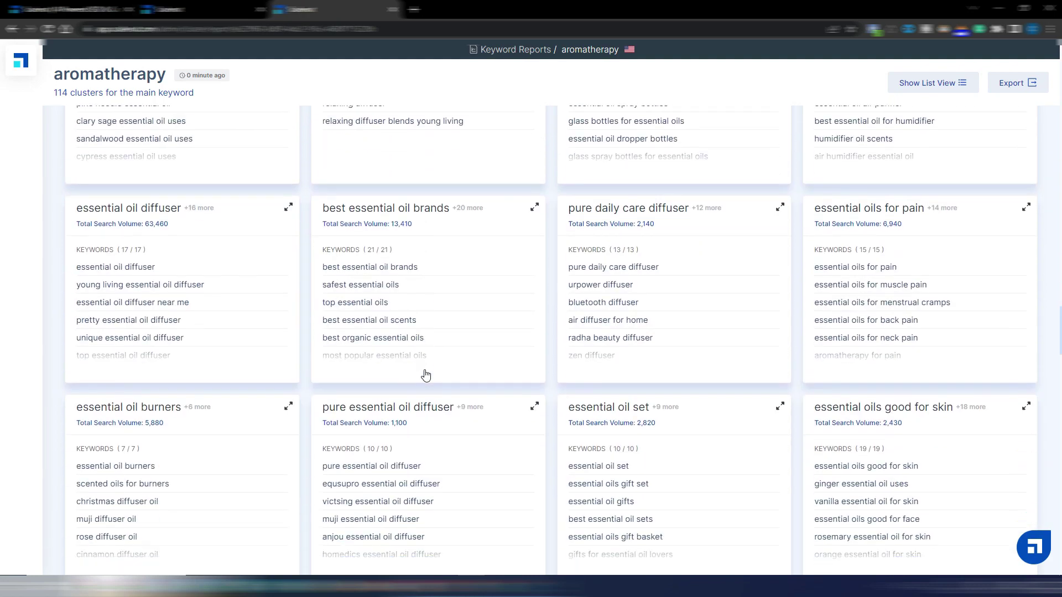
pyautogui.scroll(-8, 426, 375)
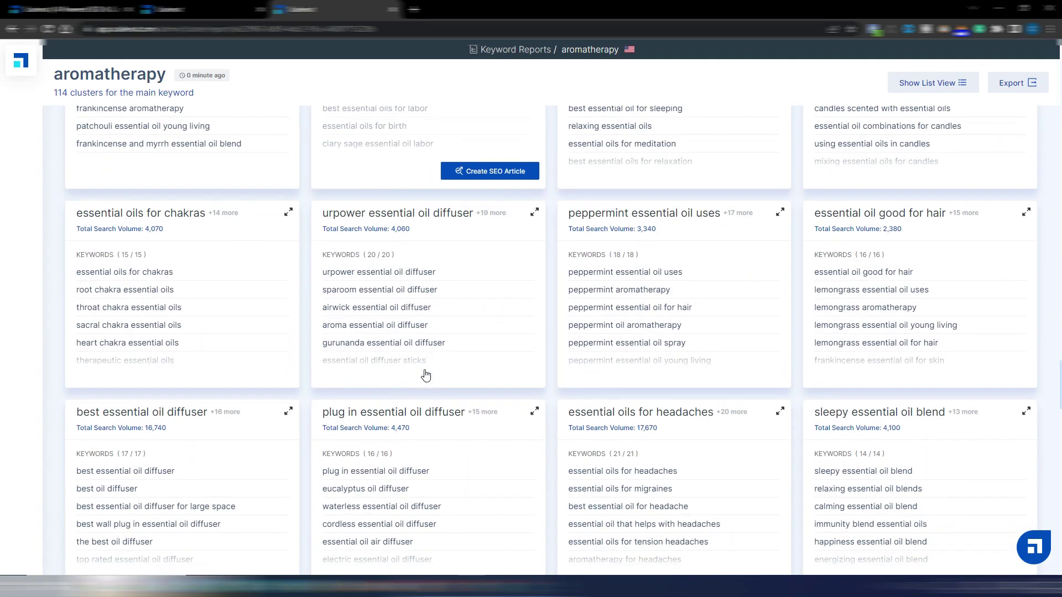
pyautogui.scroll(-15, 425, 376)
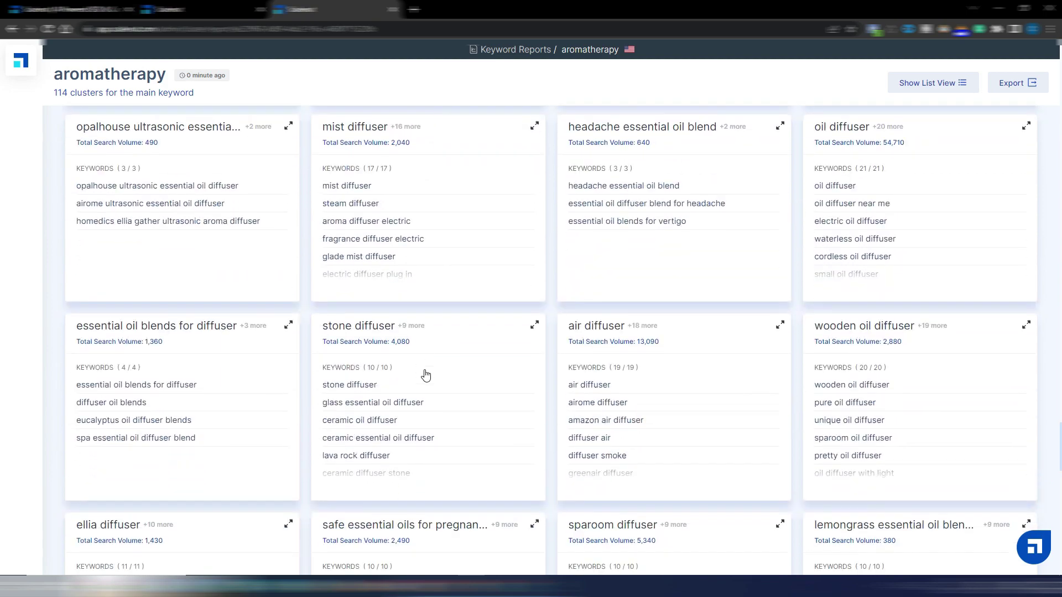
pyautogui.scroll(-16, 425, 376)
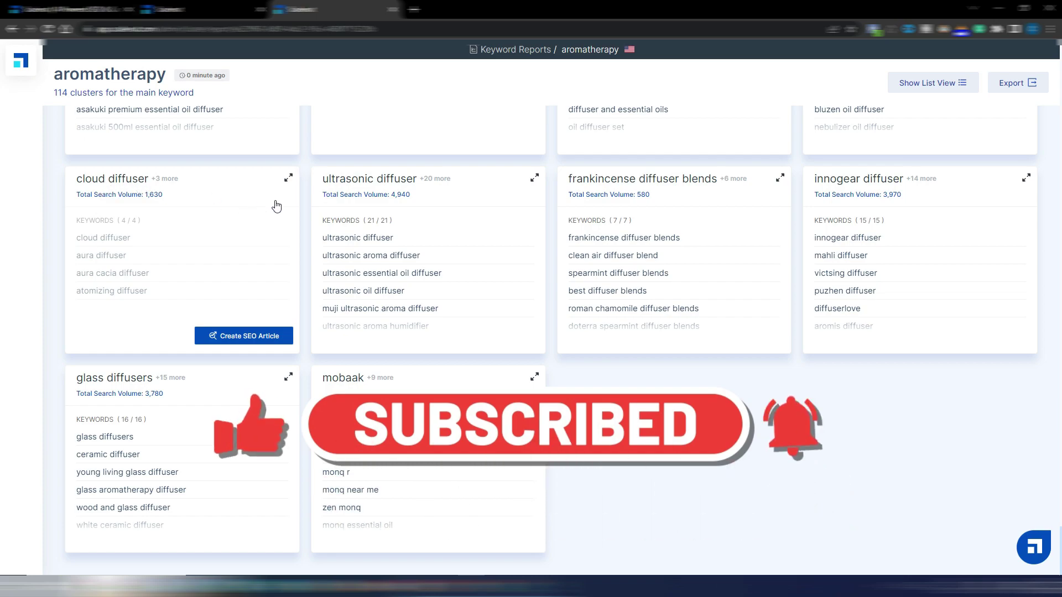
pyautogui.scroll(13, 844, 467)
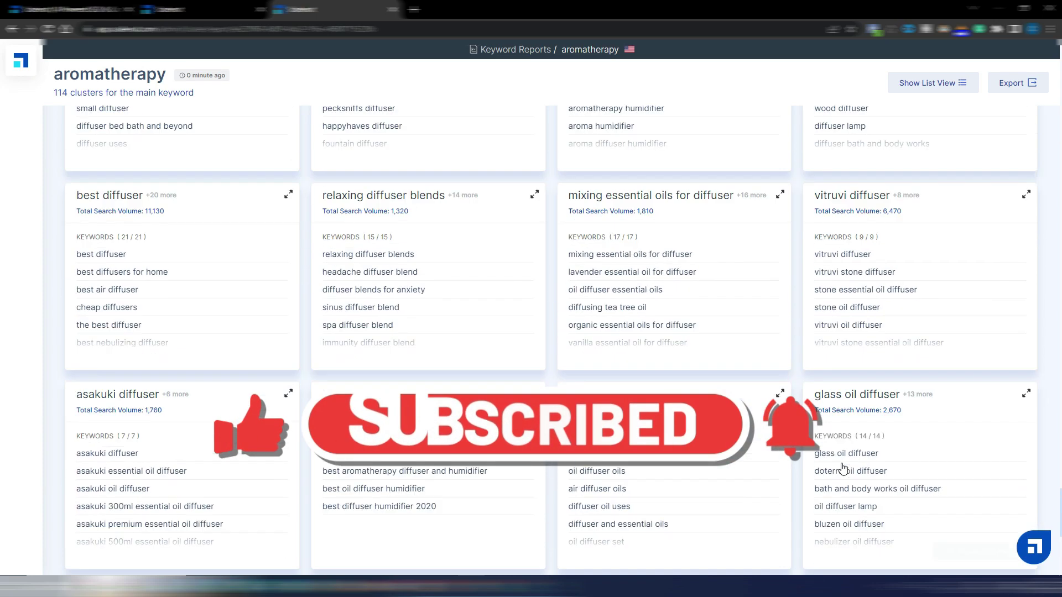
pyautogui.scroll(20, 847, 467)
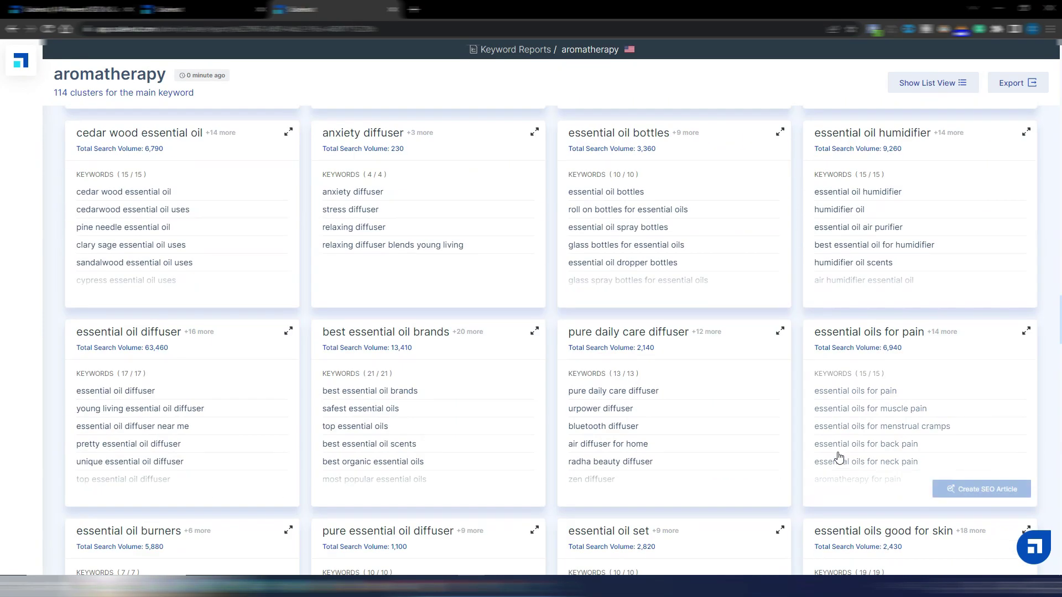
pyautogui.scroll(20, 836, 455)
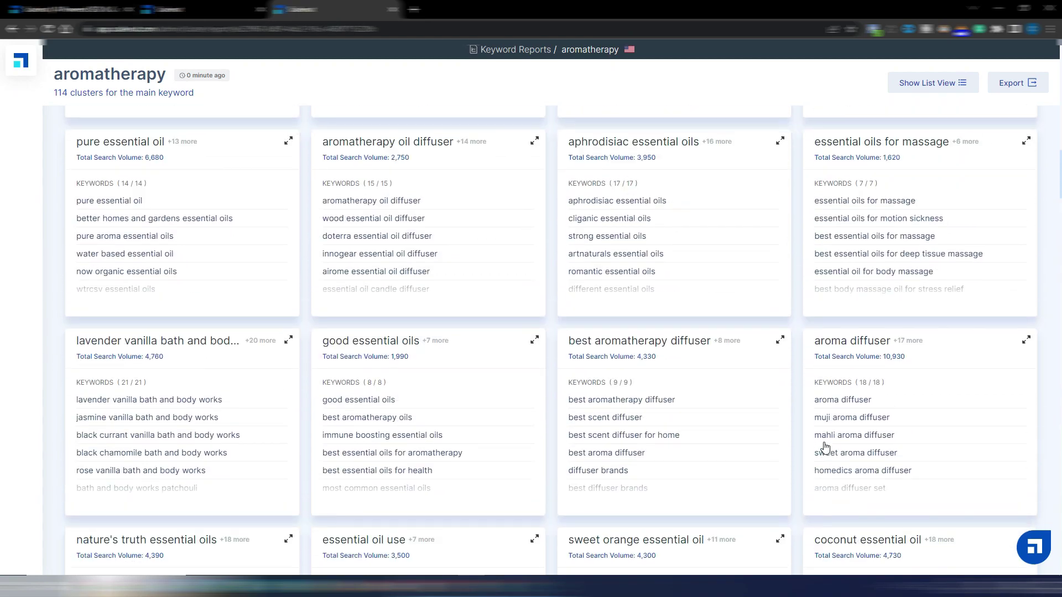
pyautogui.scroll(18, 825, 443)
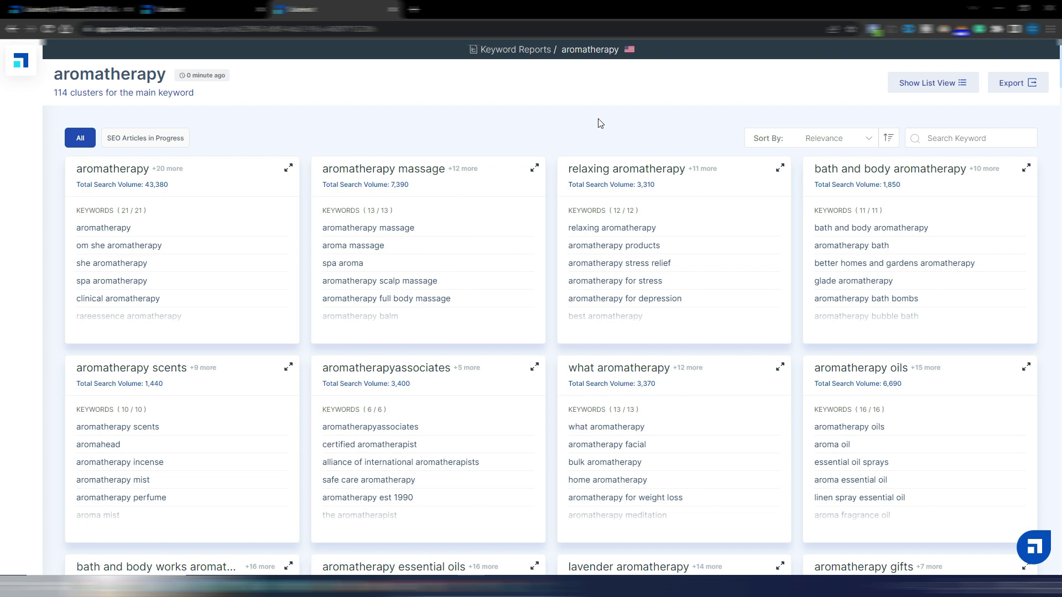
# - Review the aromatherapy oils cluster, narrow it to 10 keywords by excluding ones such as linen spray essential oil, and create an SEO article from it
pyautogui.moveTo(904, 520)
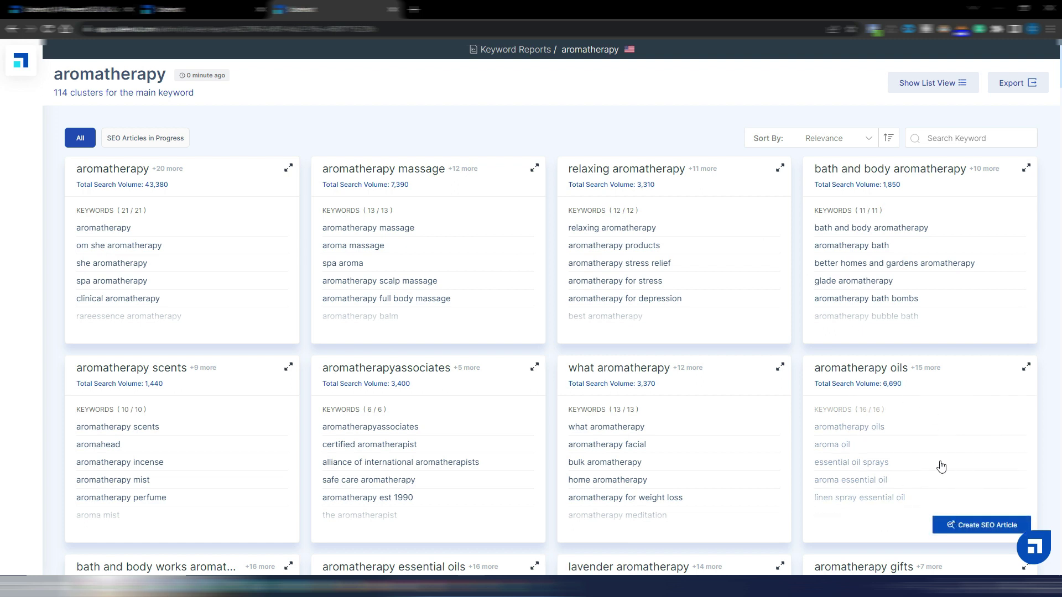
pyautogui.click(980, 528)
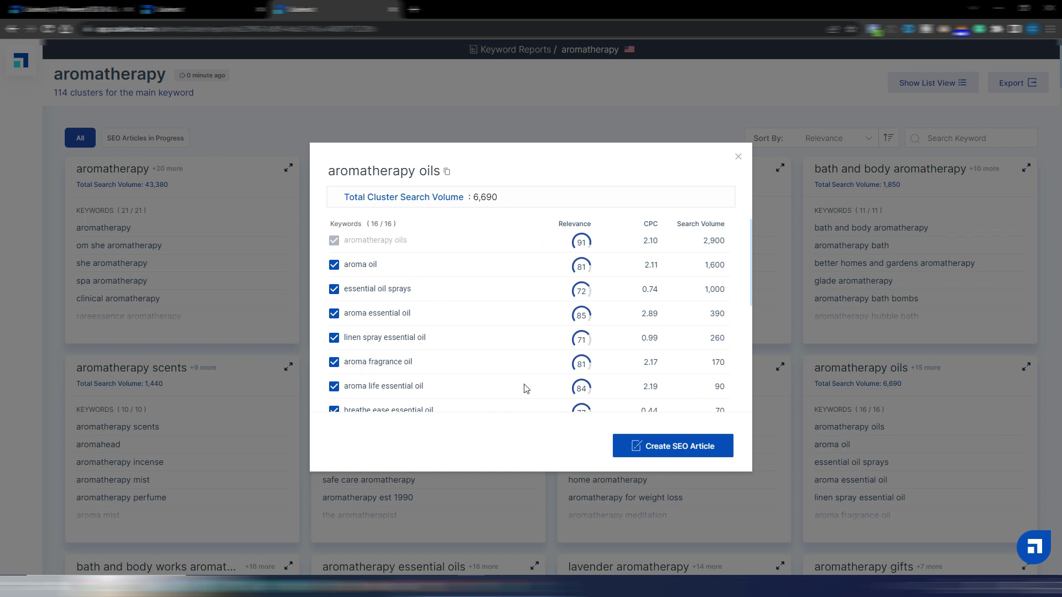
pyautogui.scroll(-5, 429, 307)
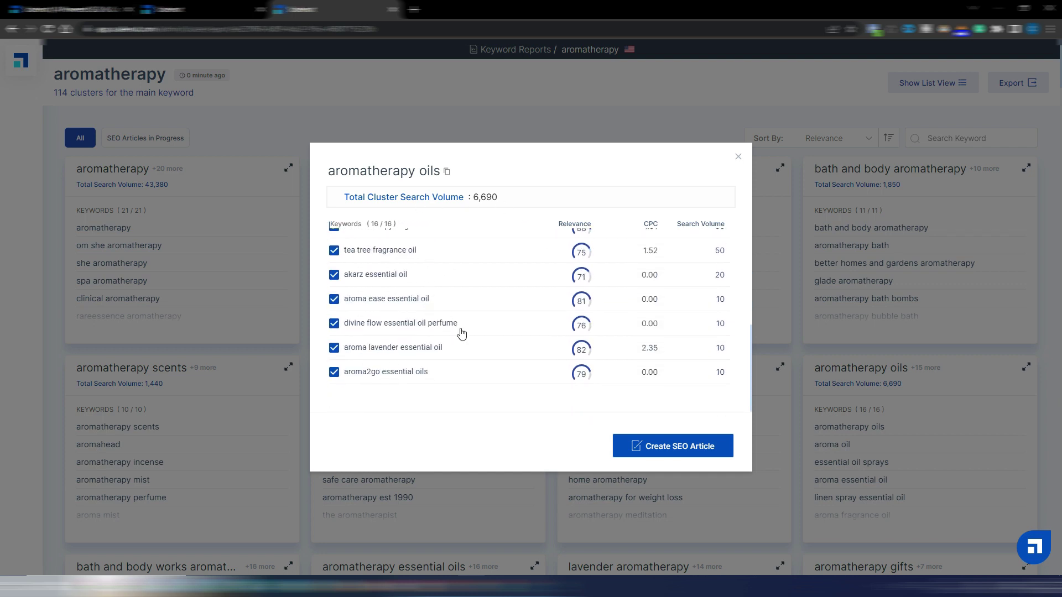
pyautogui.scroll(5, 474, 345)
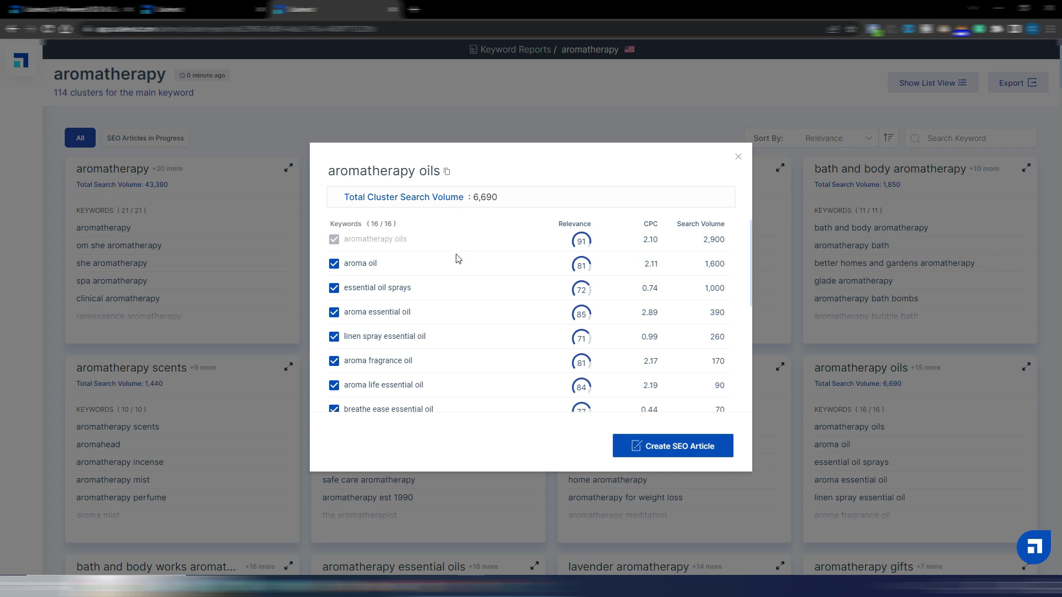
pyautogui.scroll(-5, 458, 255)
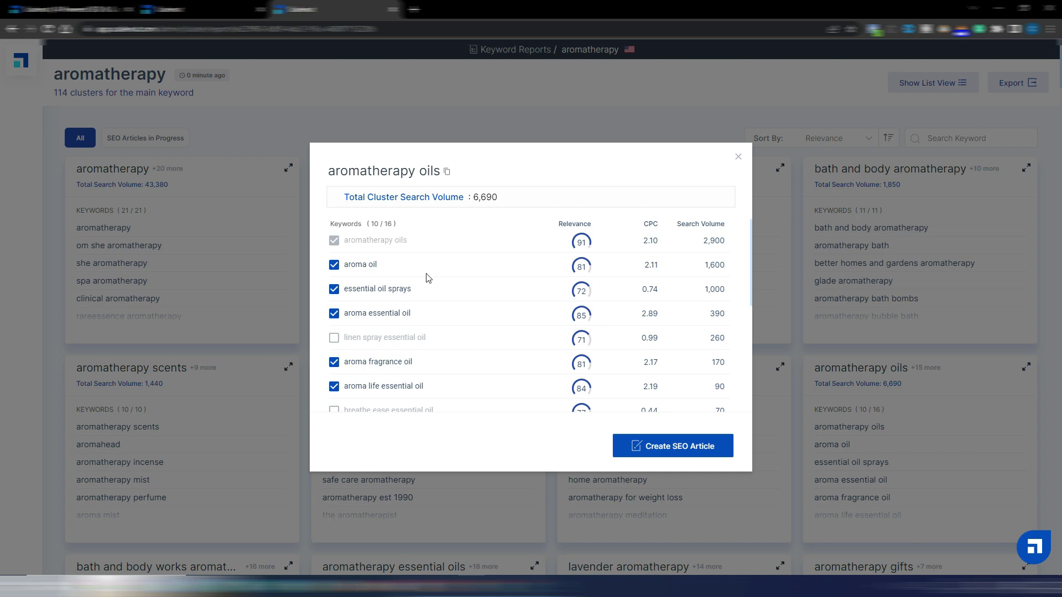
pyautogui.scroll(-5, 415, 277)
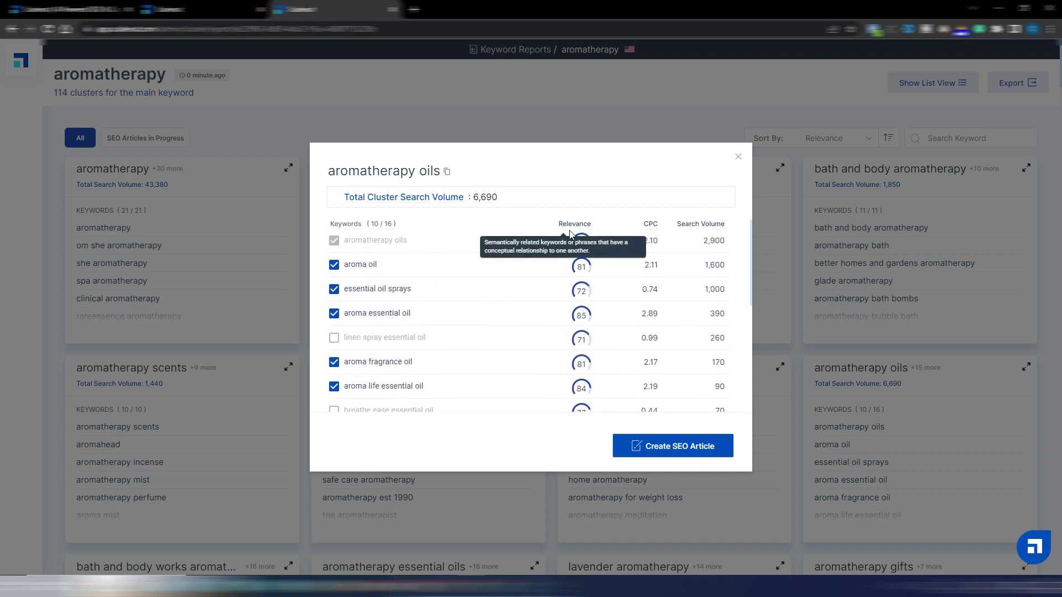
pyautogui.moveTo(577, 228)
pyautogui.click(676, 444)
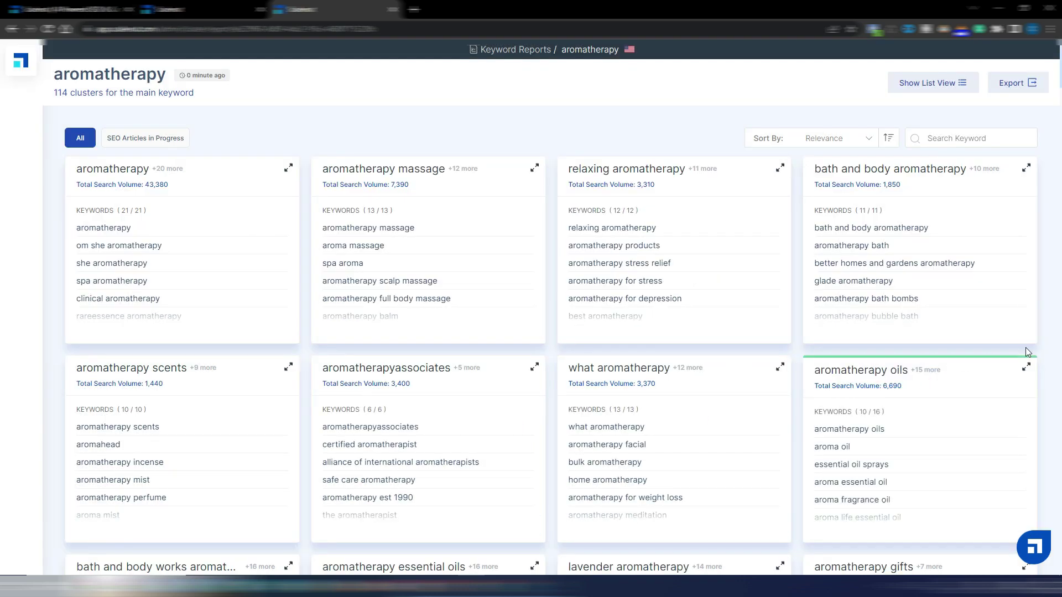
# - Open the aromatherapy oils SEO article and examine the Key Terms recommendations in its section scores
pyautogui.moveTo(953, 363)
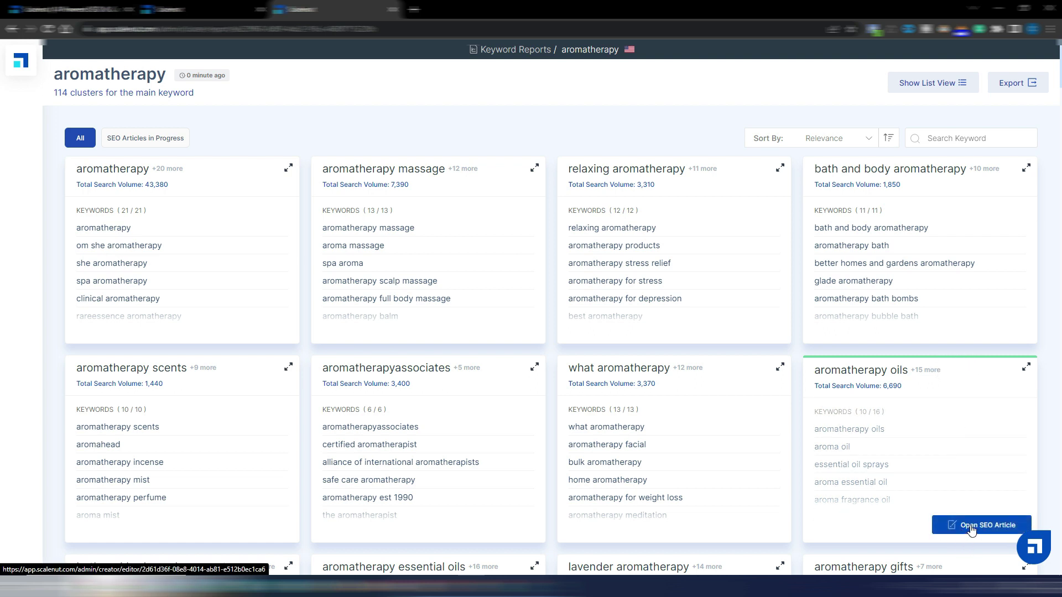
pyautogui.click(971, 530)
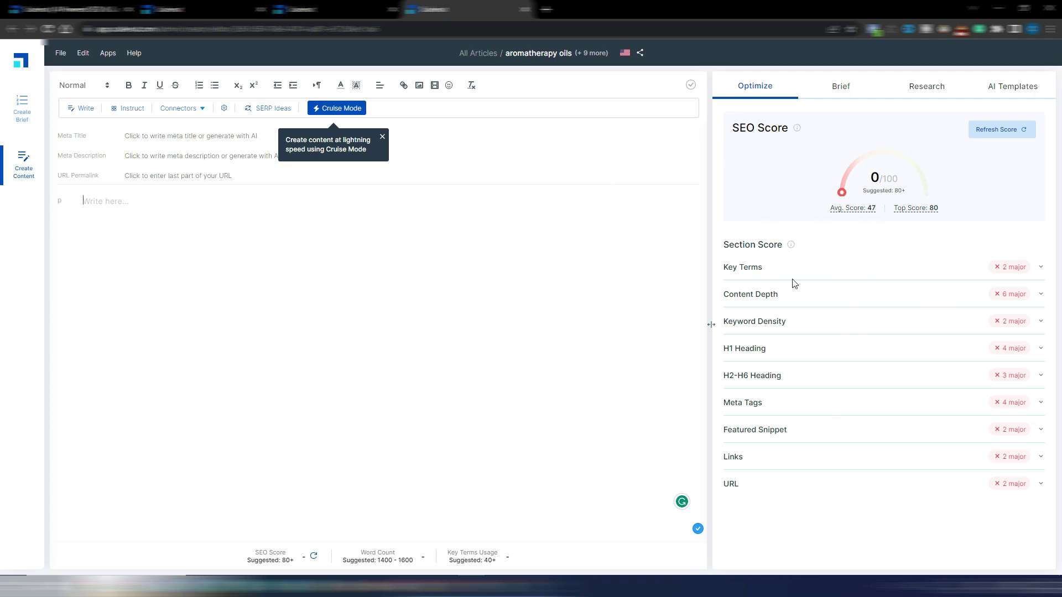
pyautogui.click(755, 267)
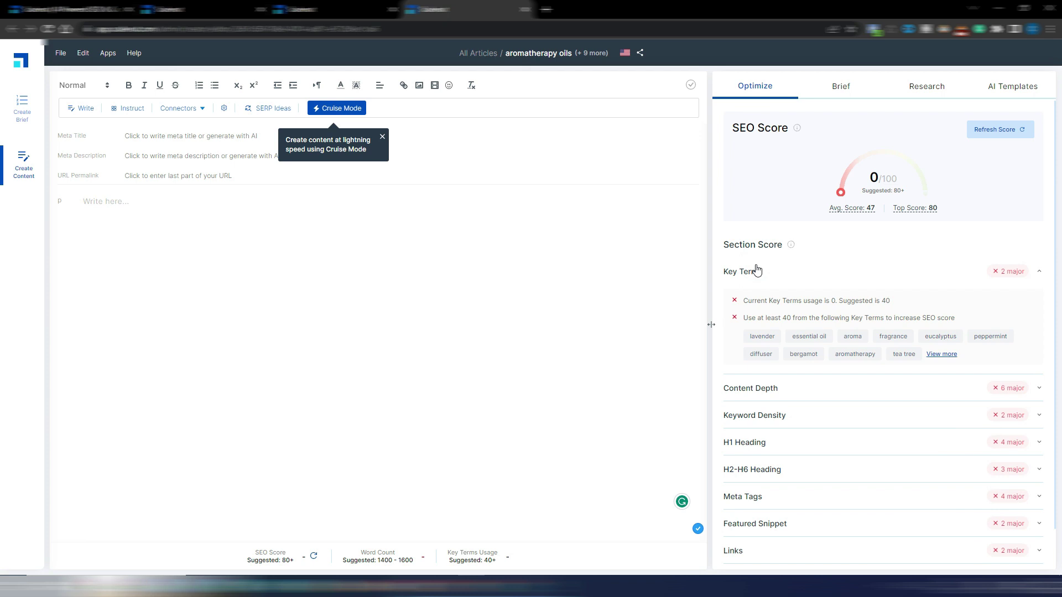
pyautogui.click(756, 270)
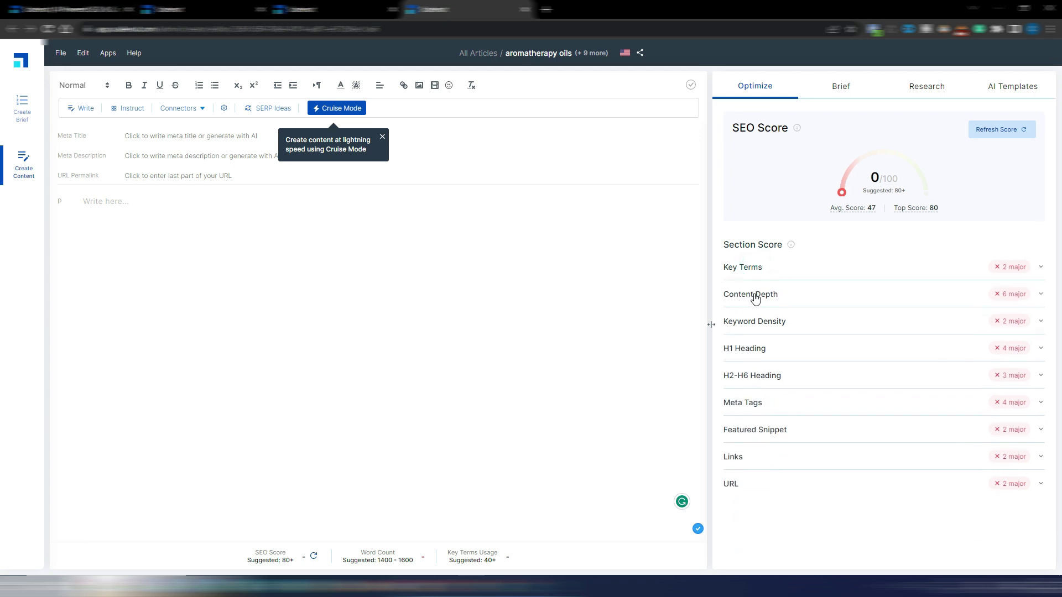
# - Examine the Content Depth, Keyword Density and H1 Heading recommendations in the article's section scores
pyautogui.click(756, 298)
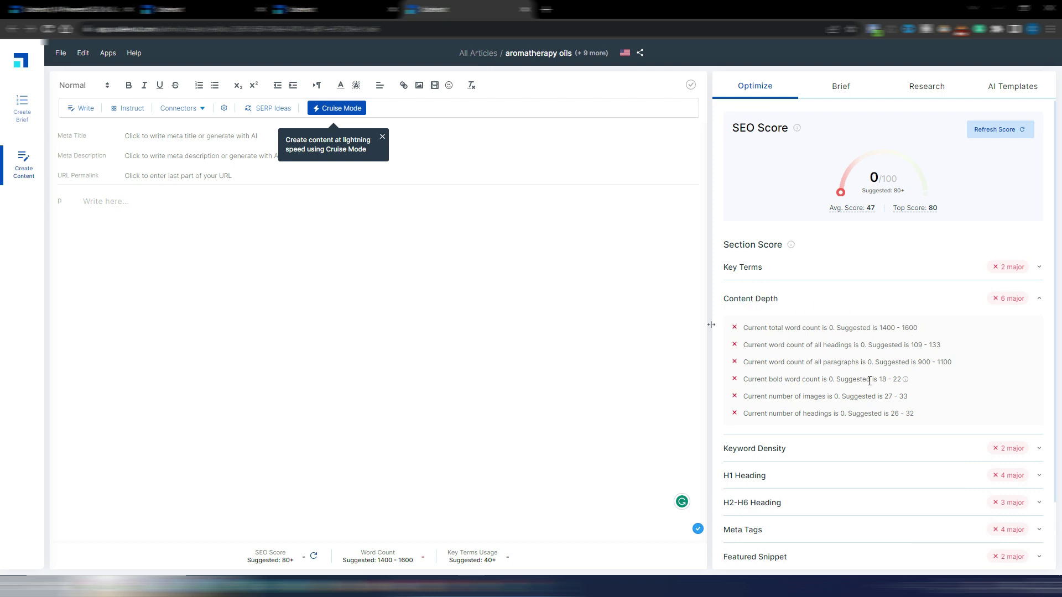
pyautogui.click(765, 301)
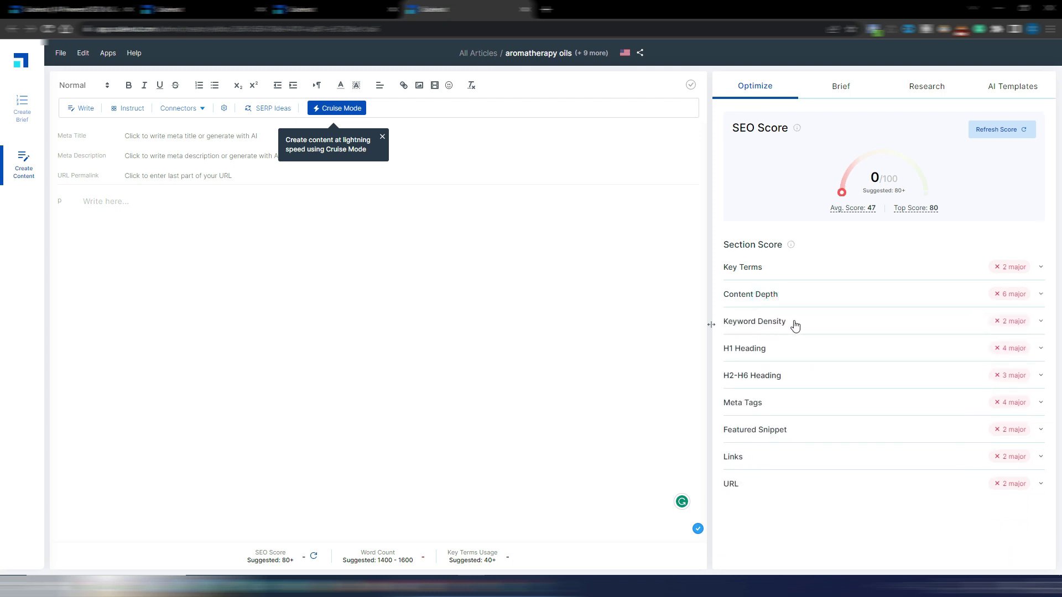
pyautogui.click(794, 324)
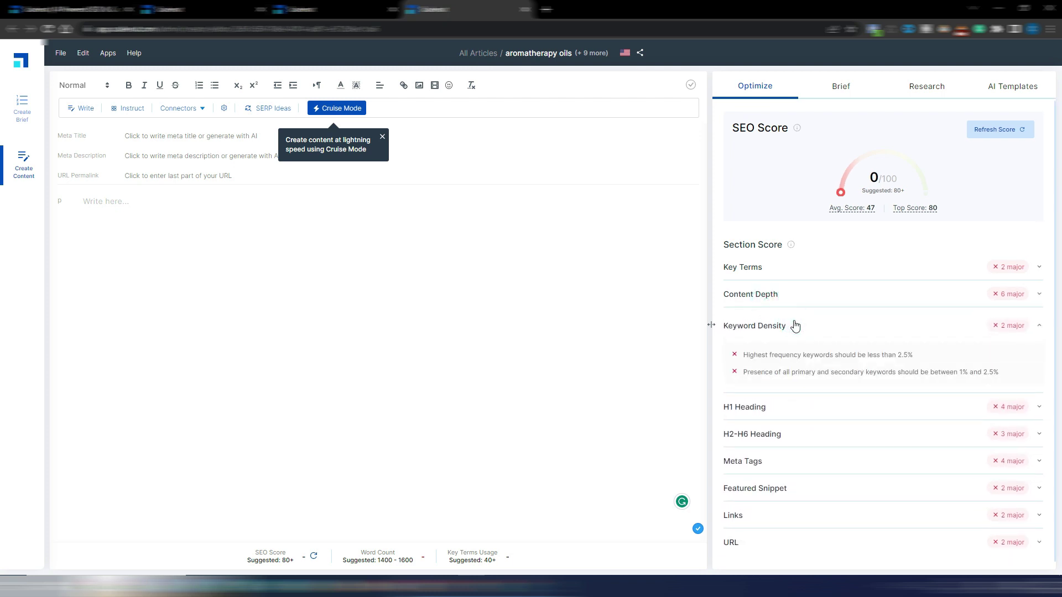
pyautogui.click(794, 325)
pyautogui.click(781, 352)
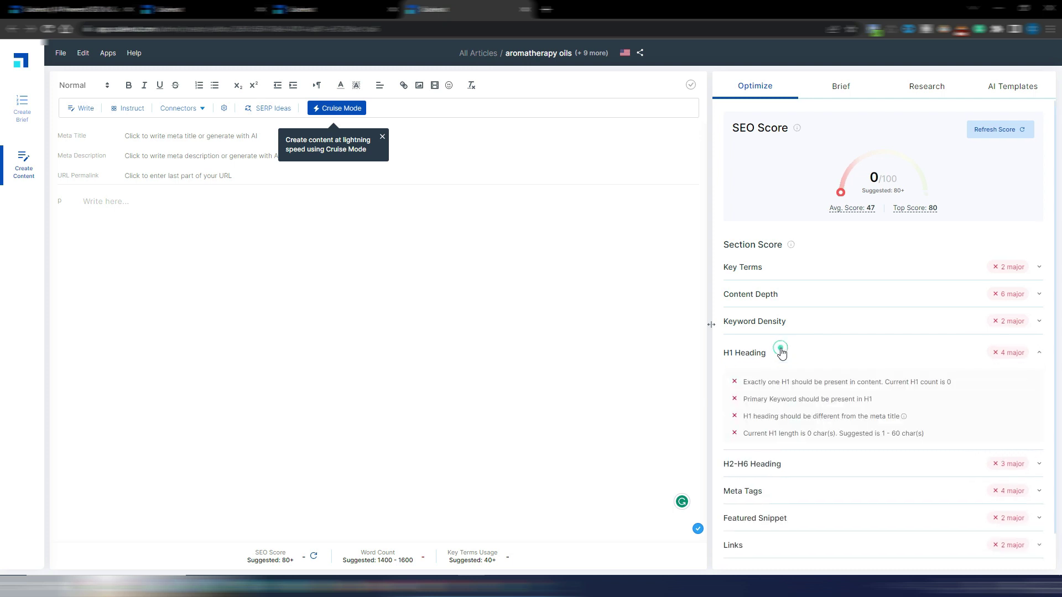
pyautogui.click(781, 351)
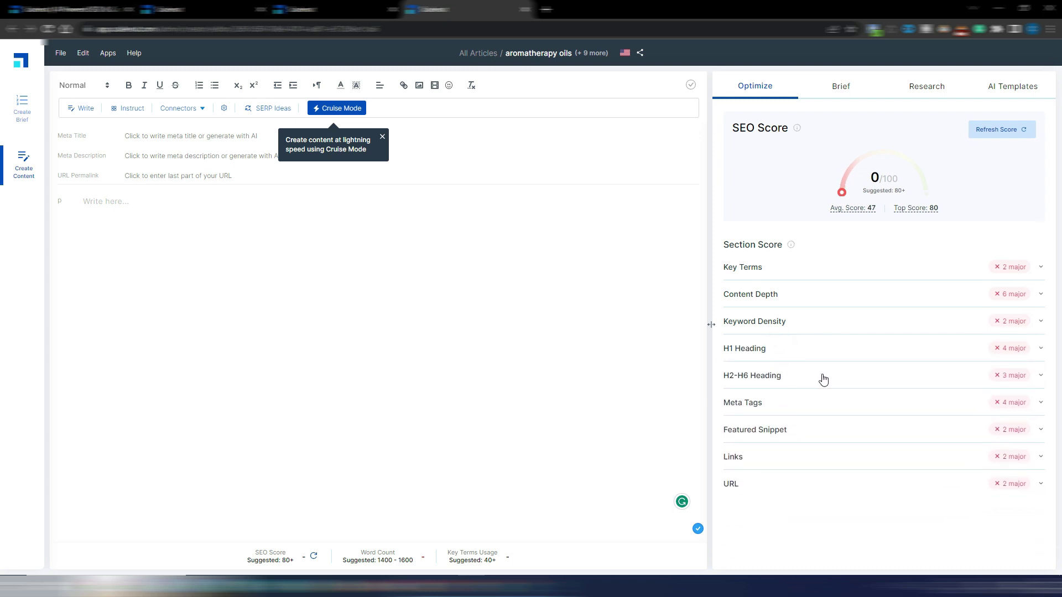
# - Examine the Meta Tags, Featured Snippet, Links and URL recommendations, and check the competitors' average and top SEO scores
pyautogui.click(770, 405)
pyautogui.click(774, 402)
pyautogui.click(794, 434)
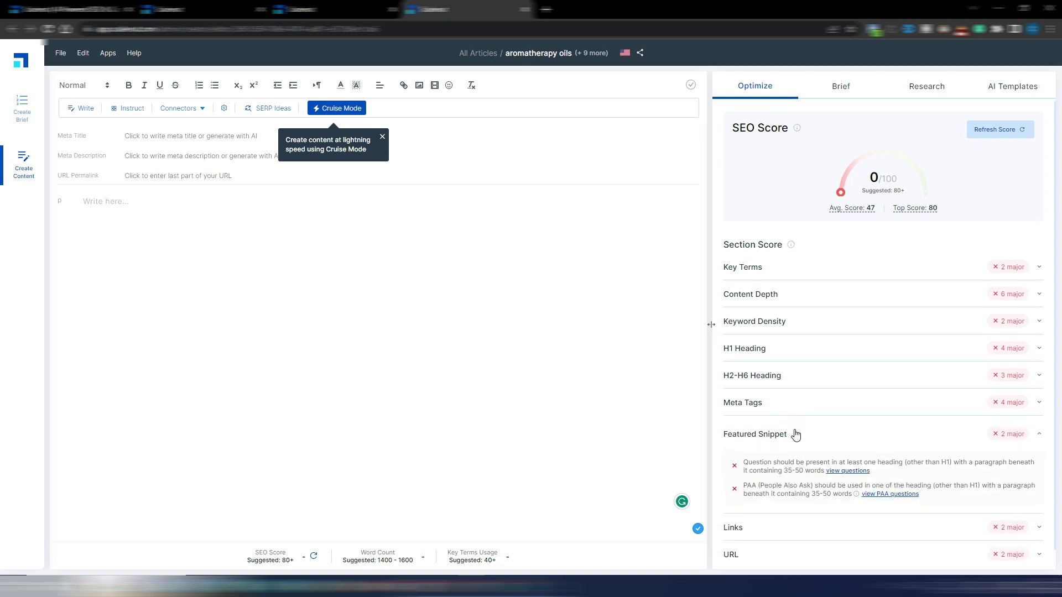
pyautogui.click(795, 434)
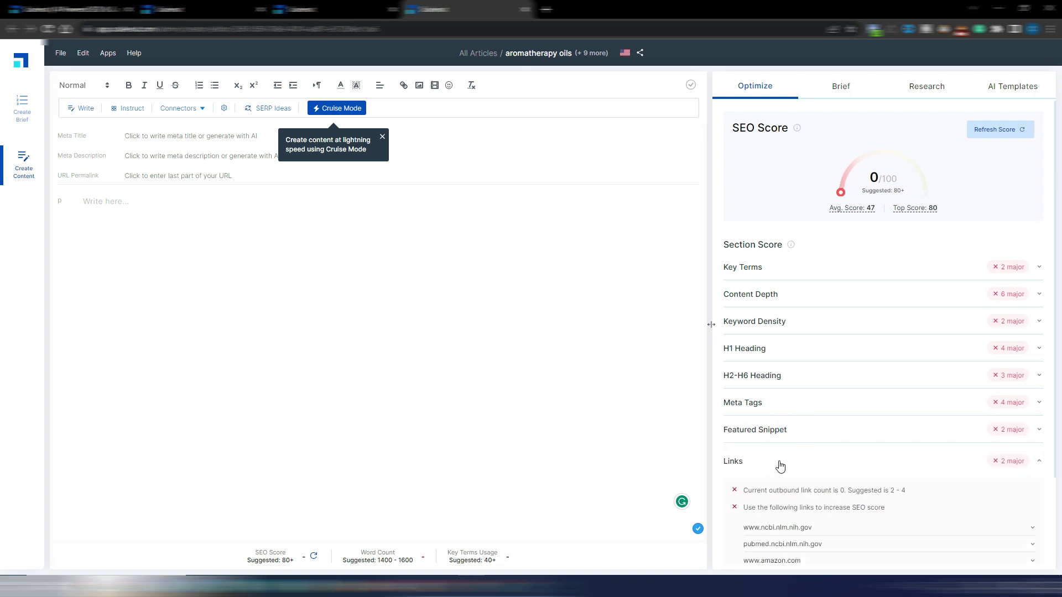
pyautogui.click(778, 460)
pyautogui.click(773, 490)
pyautogui.click(775, 490)
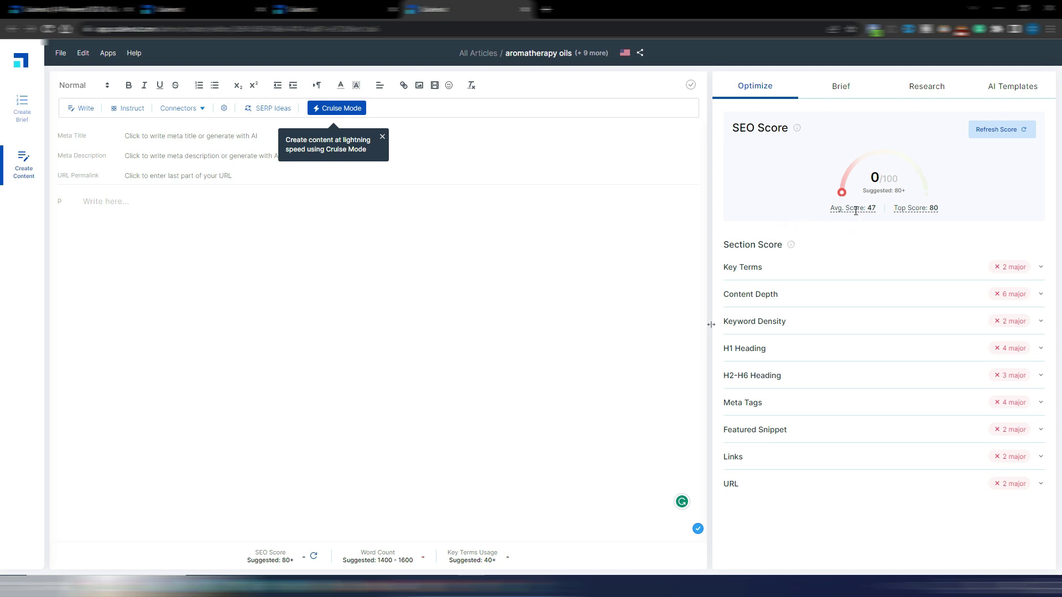
pyautogui.moveTo(855, 210)
pyautogui.moveTo(926, 210)
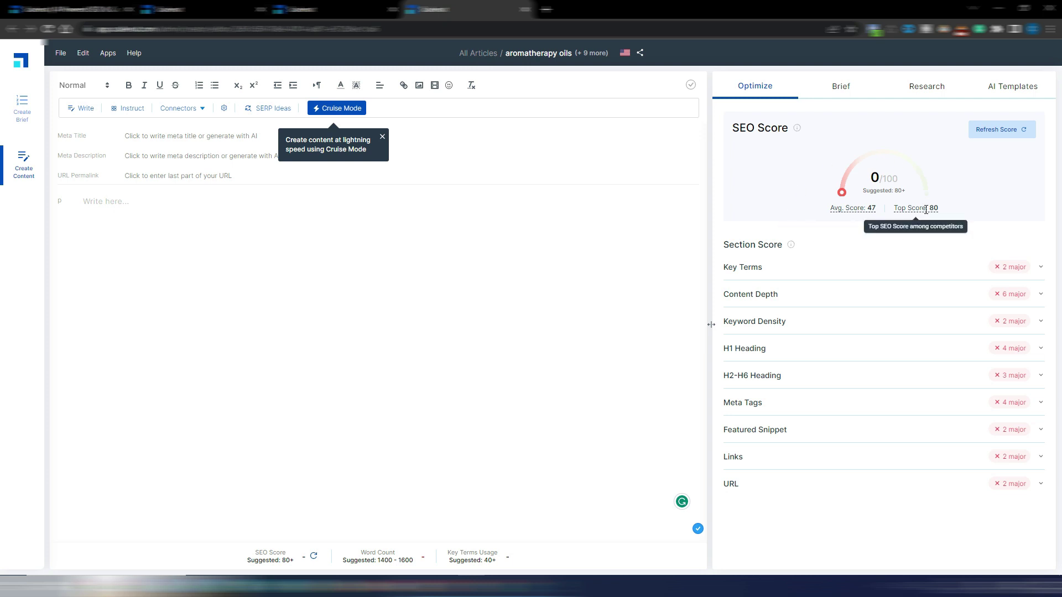
# - Review the brief's general guidelines and the research list of key terms sorted by importance
pyautogui.click(842, 90)
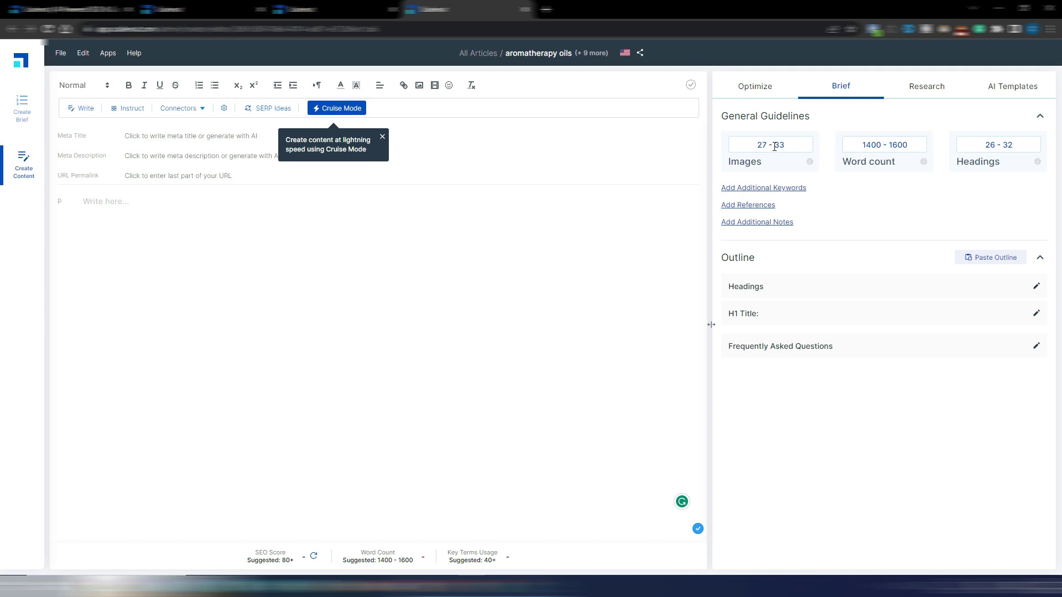
pyautogui.click(920, 91)
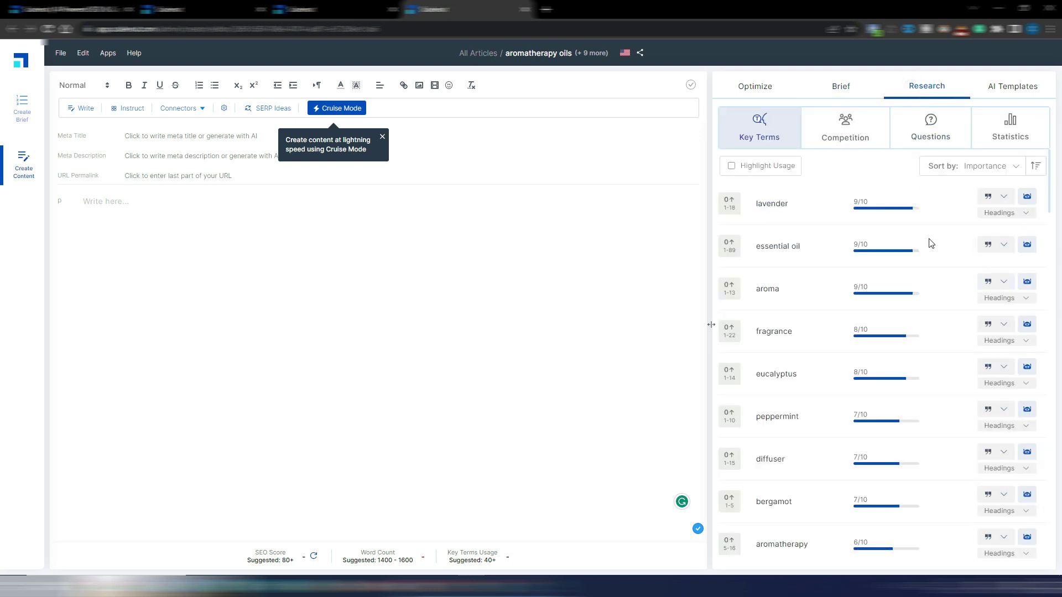
pyautogui.scroll(-9, 827, 221)
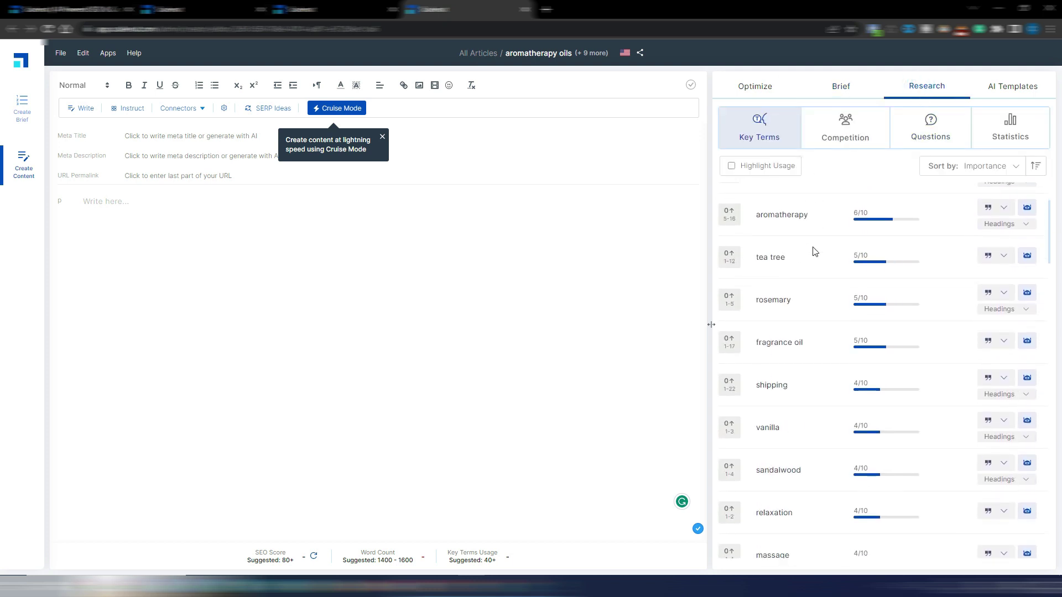
pyautogui.scroll(9, 825, 256)
# - Try adding the heading "NEW Amber Glow Fragrance Oil" from the top-ranked competitor's outline to the article, and delete it again
pyautogui.click(845, 128)
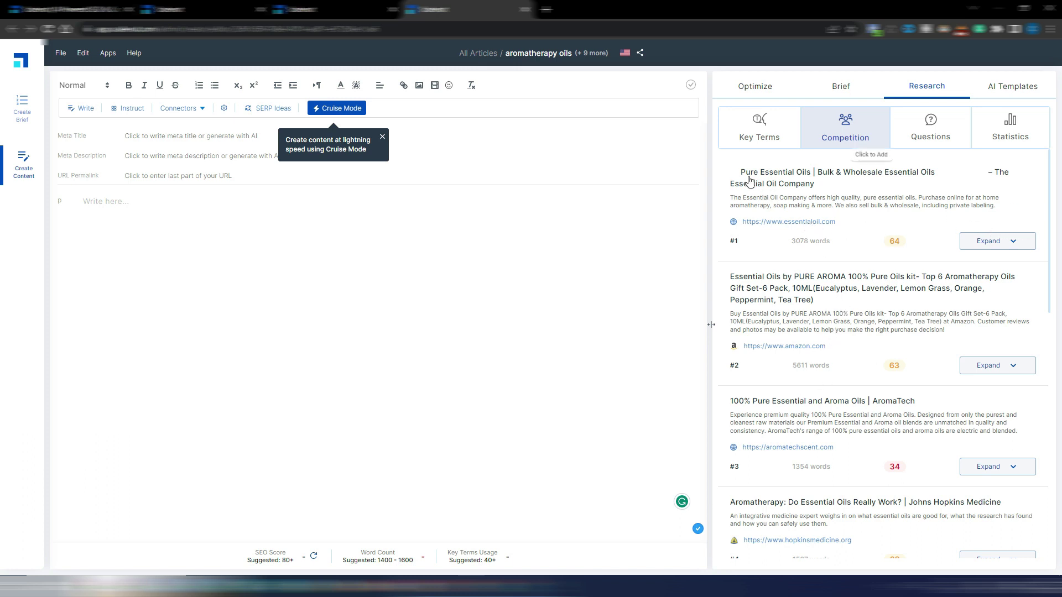
pyautogui.click(990, 241)
pyautogui.click(801, 285)
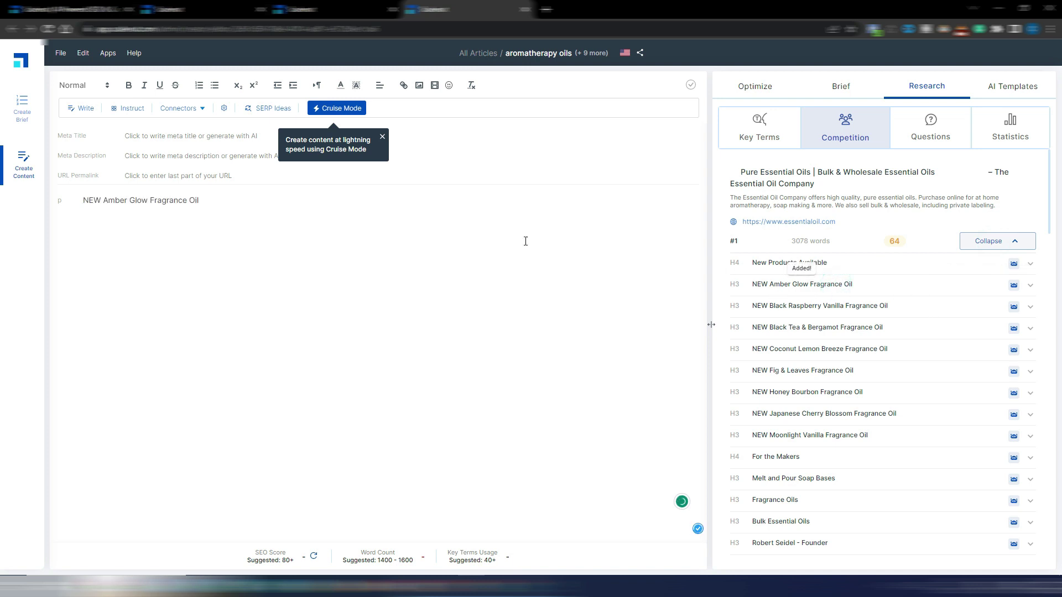
pyautogui.tripleClick(212, 198)
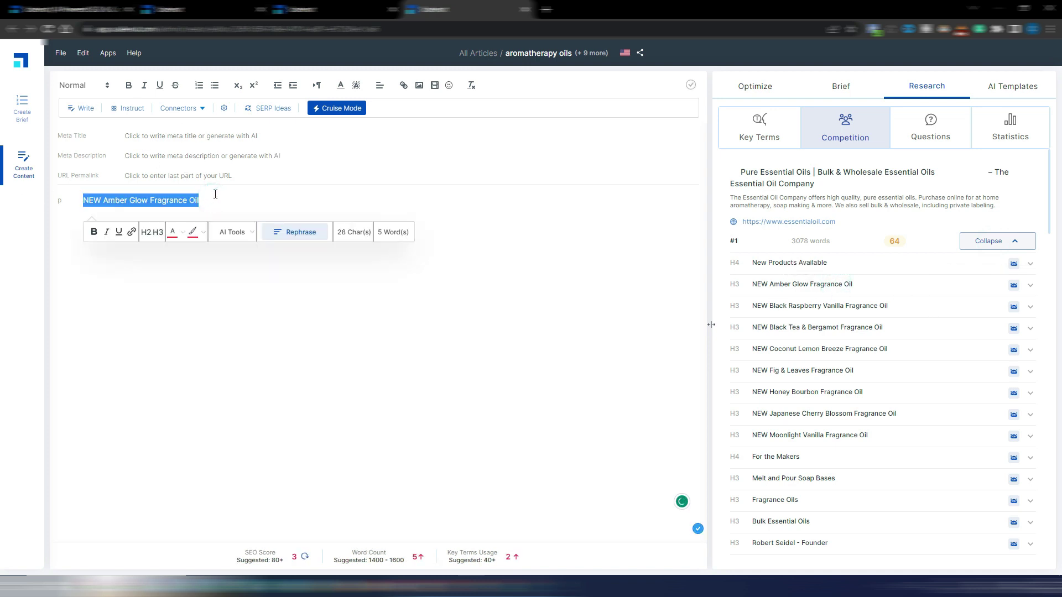
pyautogui.press('BackSpace')
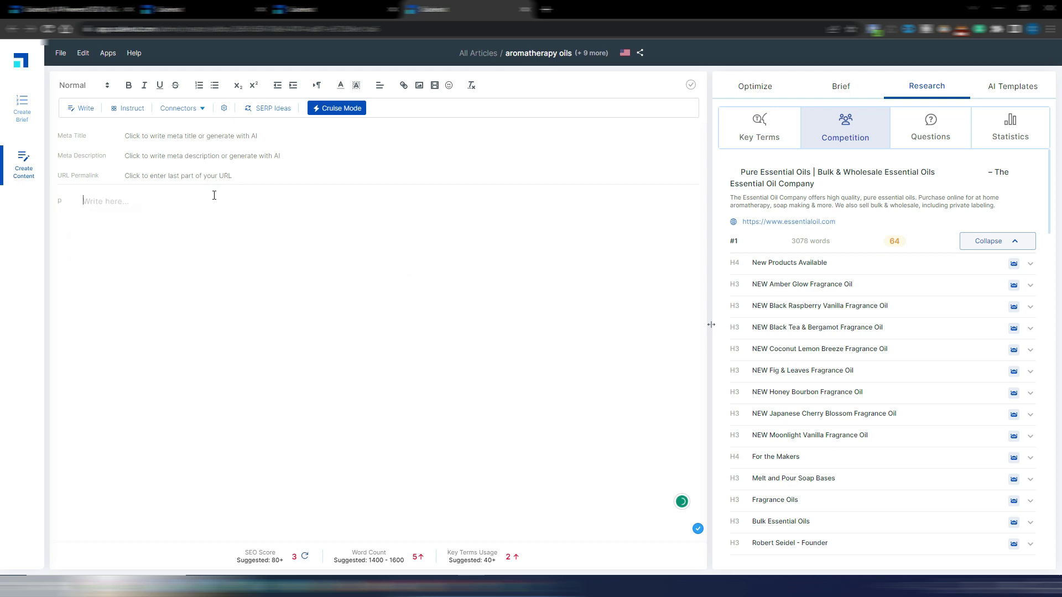
# - Inspect the text beneath several headings in the Essential Oil Company competitor outline, and close that outline
pyautogui.click(1031, 265)
pyautogui.click(1030, 266)
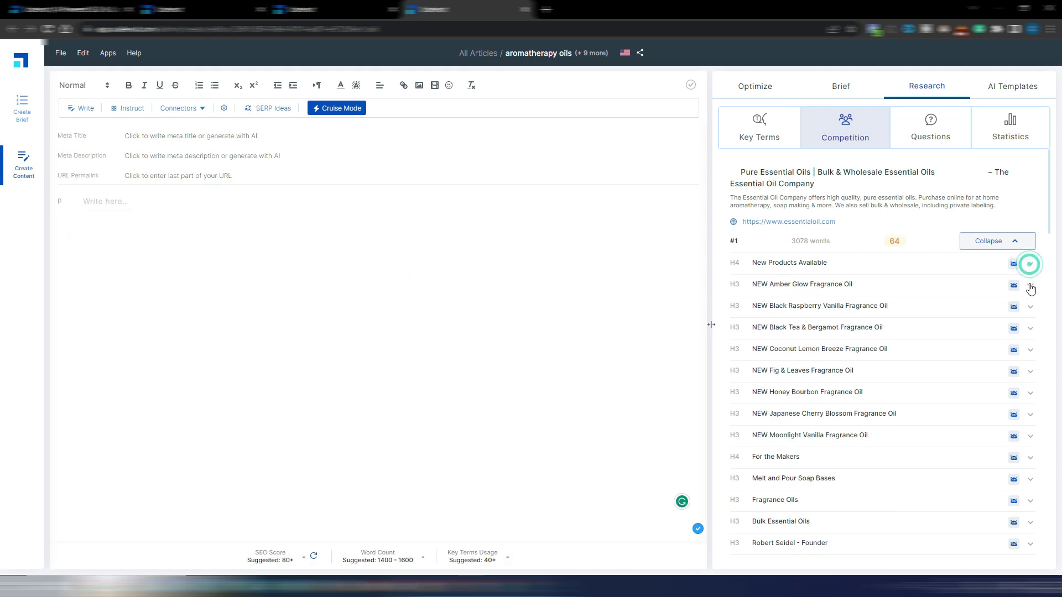
pyautogui.click(1030, 286)
pyautogui.click(1030, 285)
pyautogui.click(1031, 305)
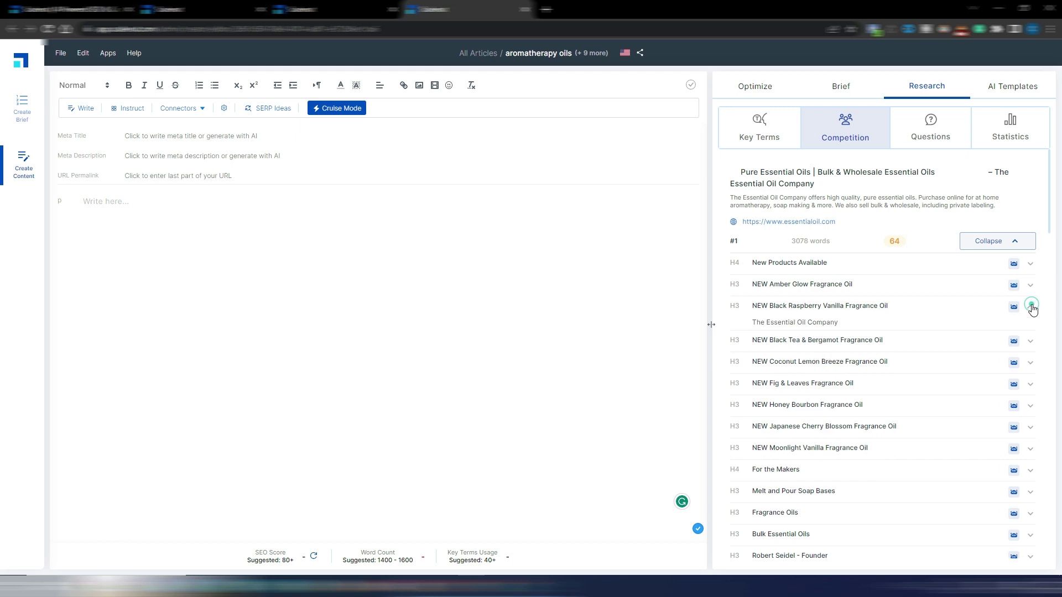
pyautogui.click(1031, 307)
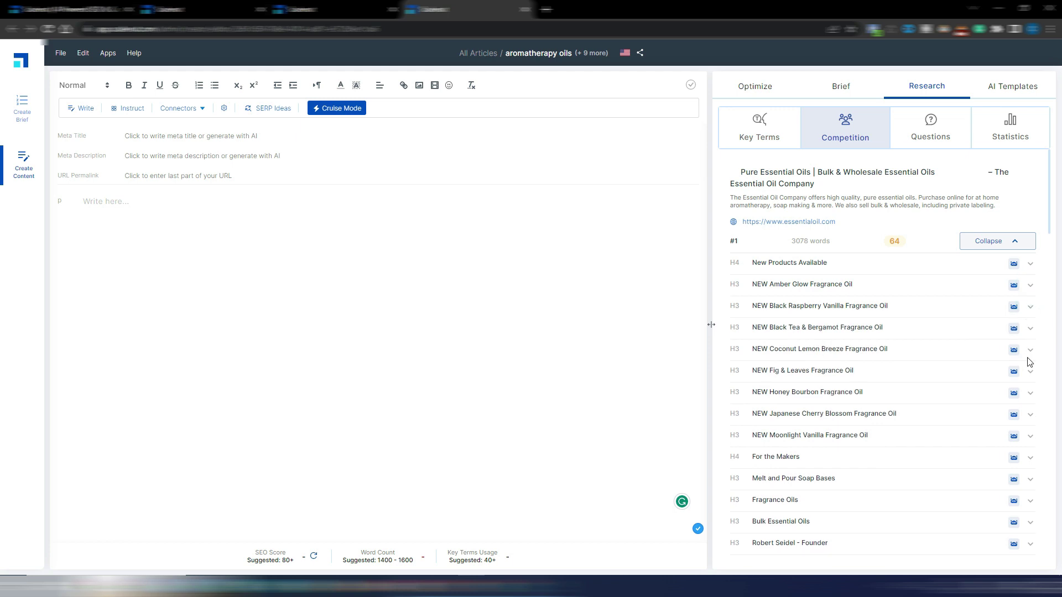
pyautogui.click(1030, 350)
pyautogui.click(1030, 350)
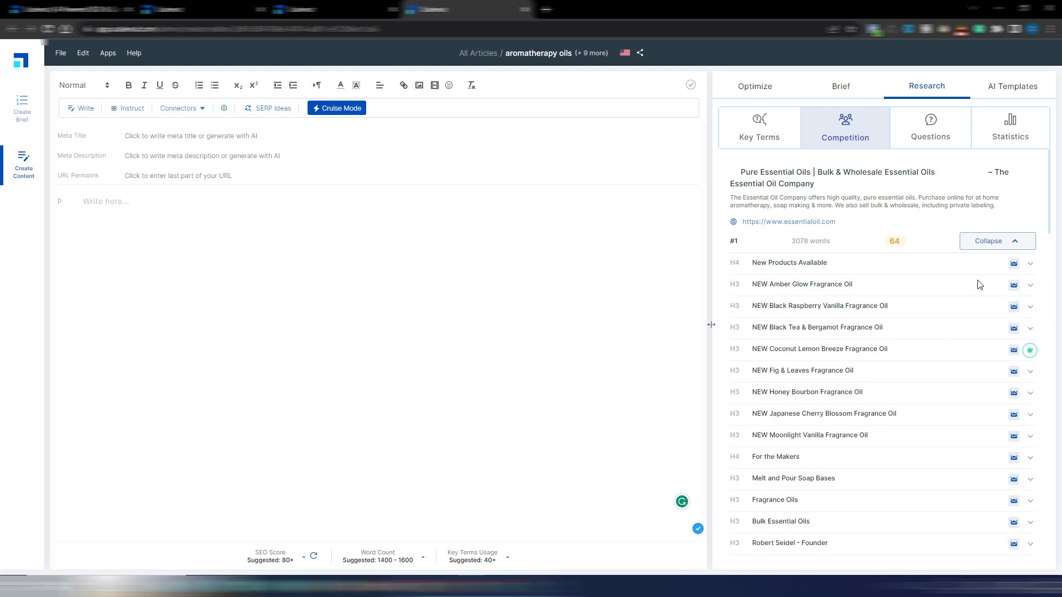
pyautogui.click(990, 241)
# - Examine the Johns Hopkins Medicine competitor outline, reading sections such as "What Are Essential Oils Good For?" and "How Can You Use Essential Oils Safely?"
pyautogui.scroll(-5, 885, 288)
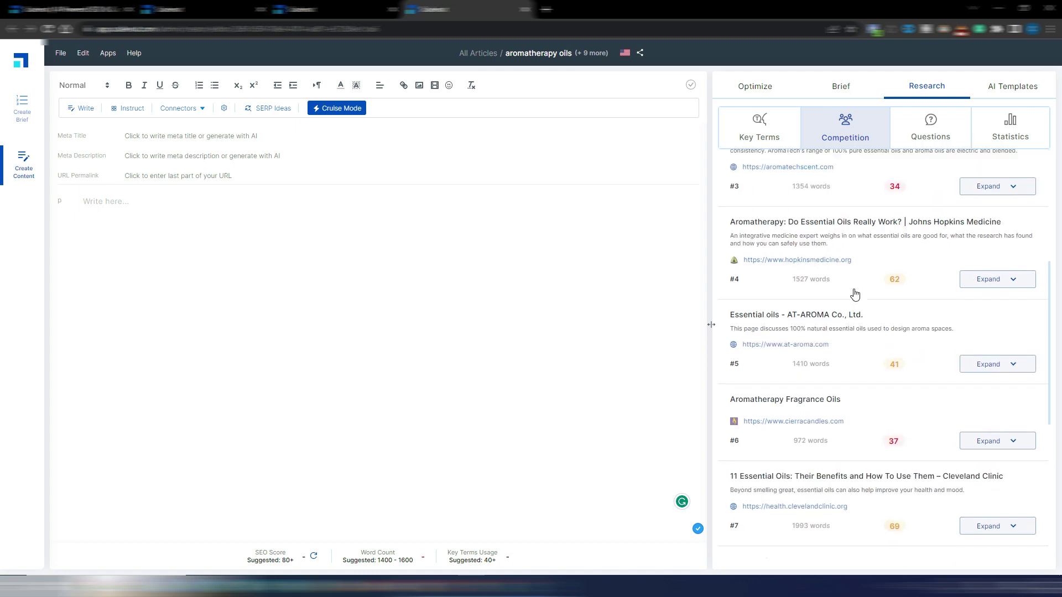
pyautogui.click(990, 283)
pyautogui.scroll(-2, 885, 282)
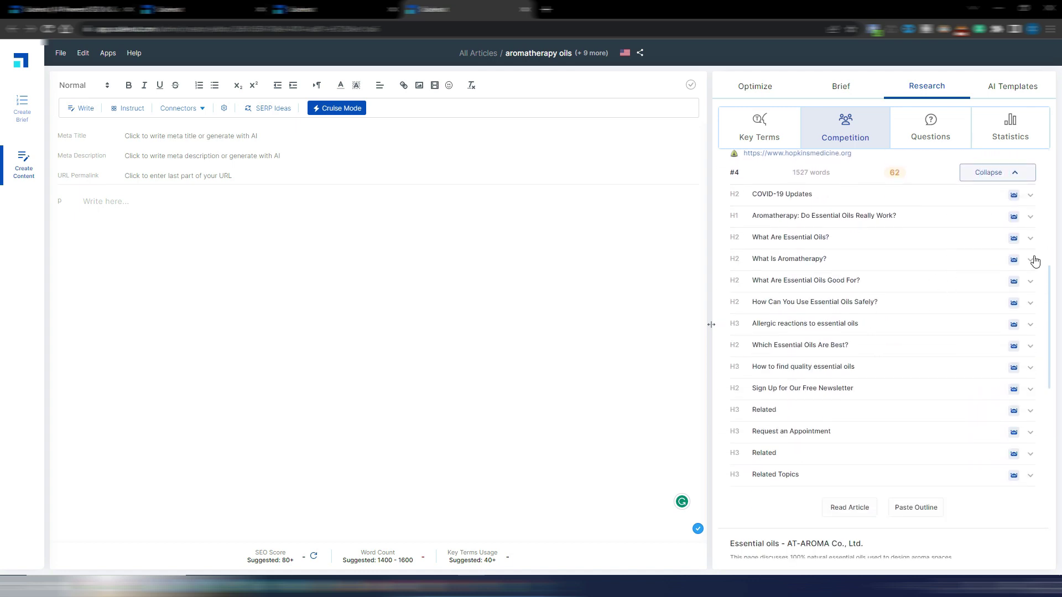
pyautogui.click(1031, 260)
pyautogui.click(1031, 259)
pyautogui.click(1031, 281)
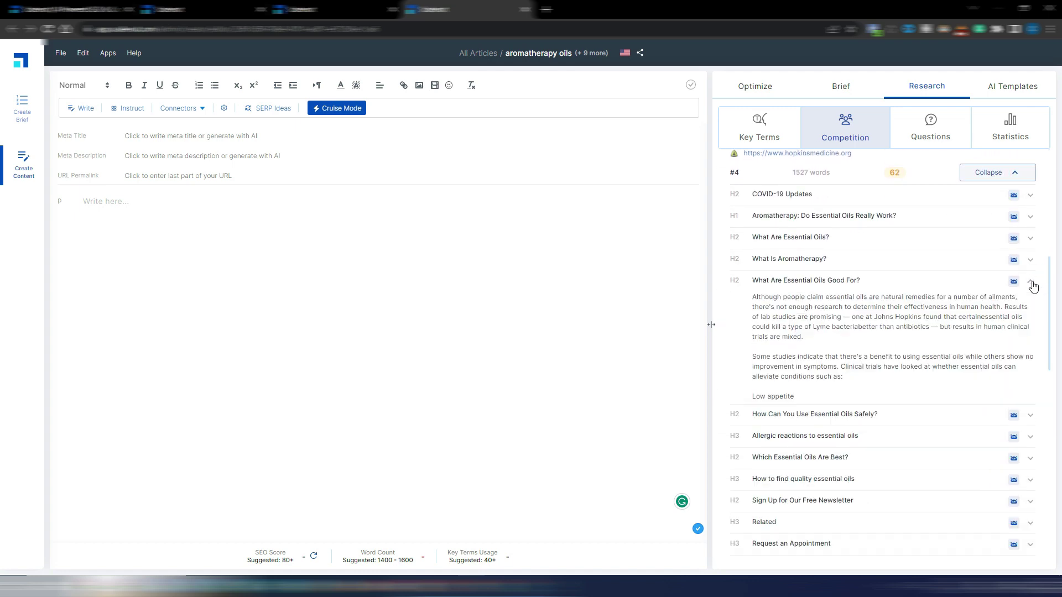
pyautogui.click(1031, 281)
pyautogui.click(1031, 303)
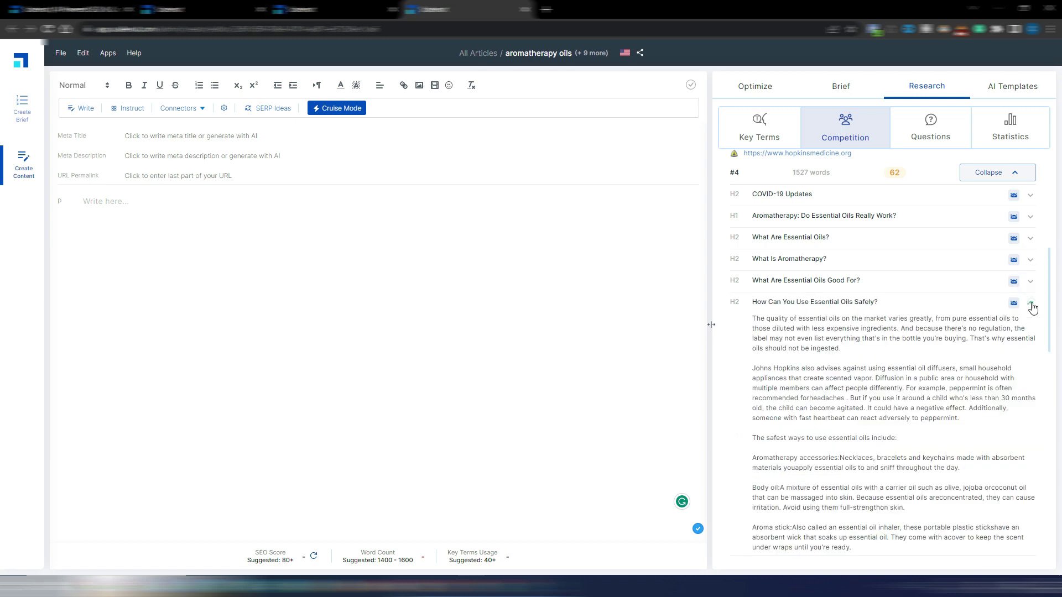
pyautogui.click(1031, 304)
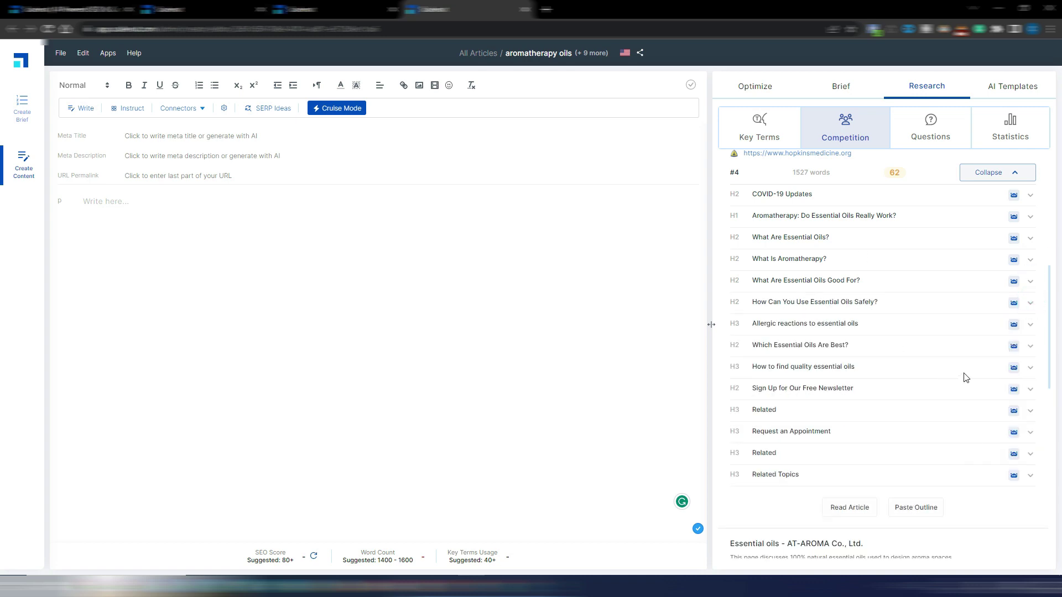
pyautogui.scroll(7, 972, 373)
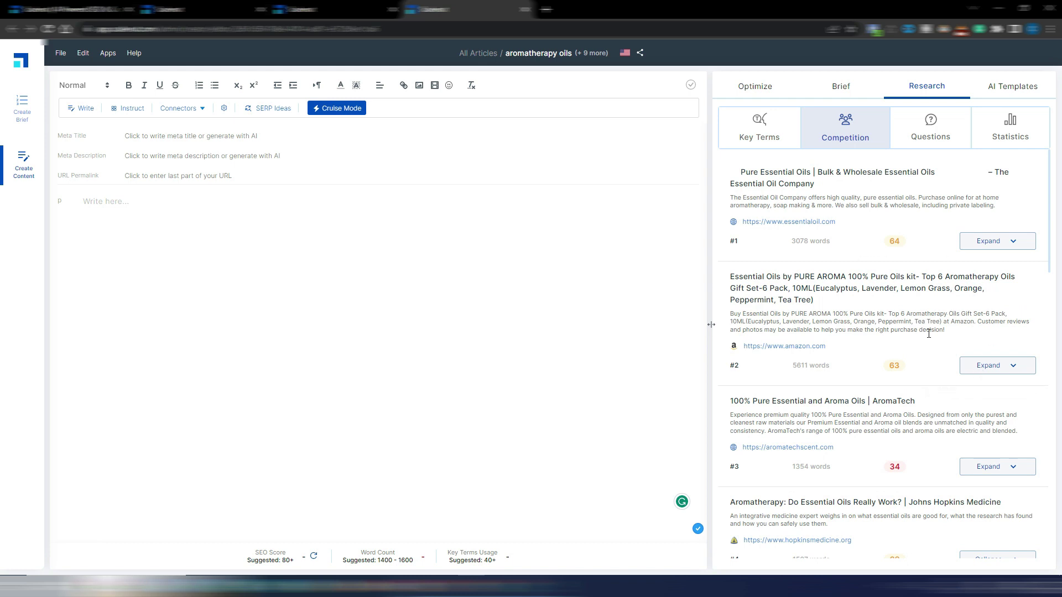
# - Look through the research questions and statistics gathered for aromatherapy oils
pyautogui.click(941, 136)
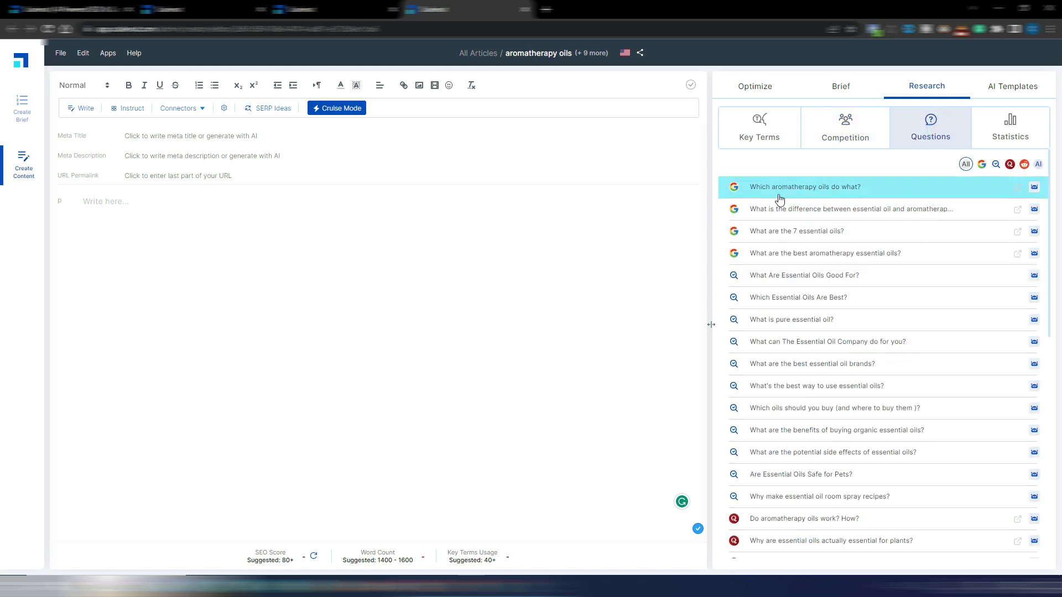
pyautogui.scroll(-2, 852, 476)
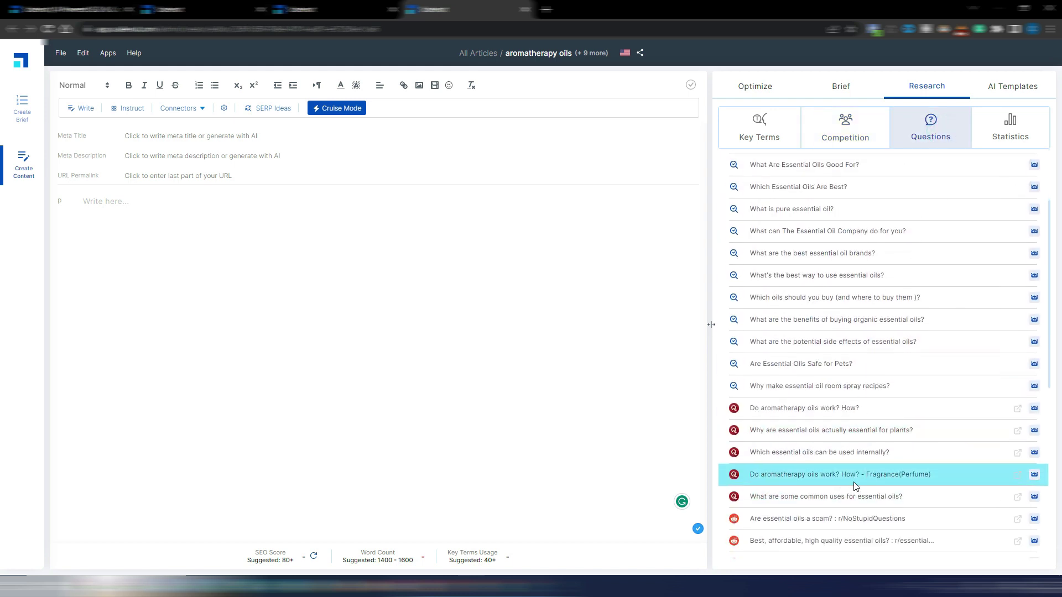
pyautogui.scroll(-3, 855, 487)
pyautogui.scroll(6, 858, 474)
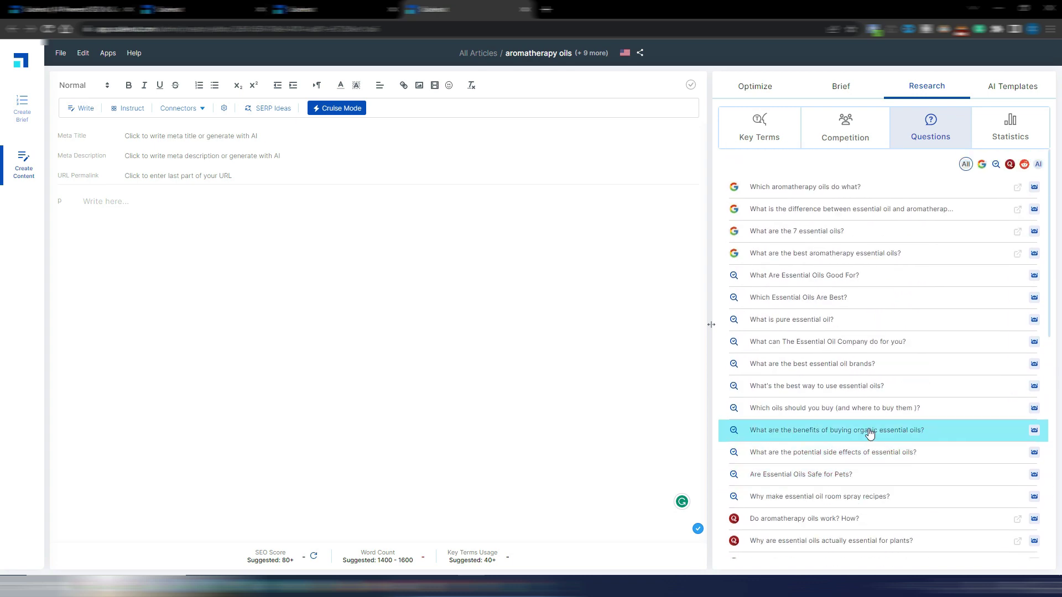
pyautogui.click(1017, 139)
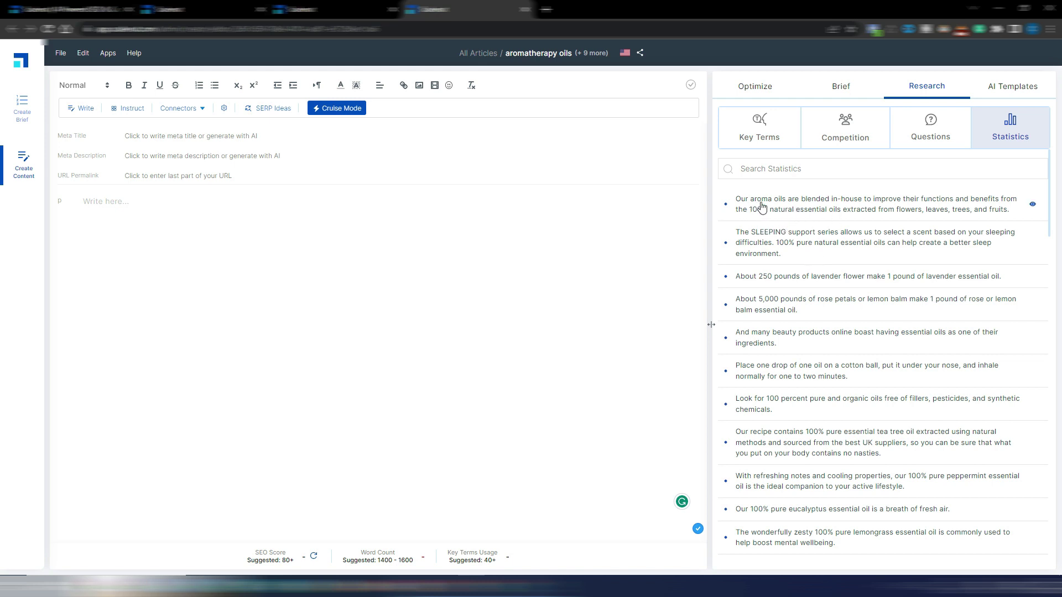
pyautogui.scroll(-1, 913, 454)
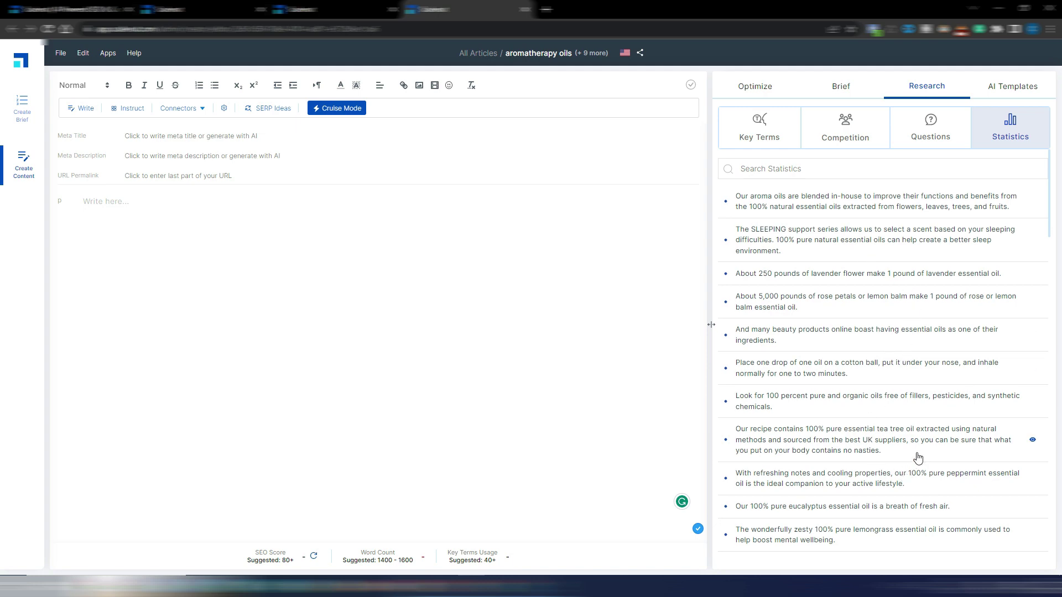
pyautogui.scroll(-5, 918, 457)
pyautogui.scroll(5, 918, 457)
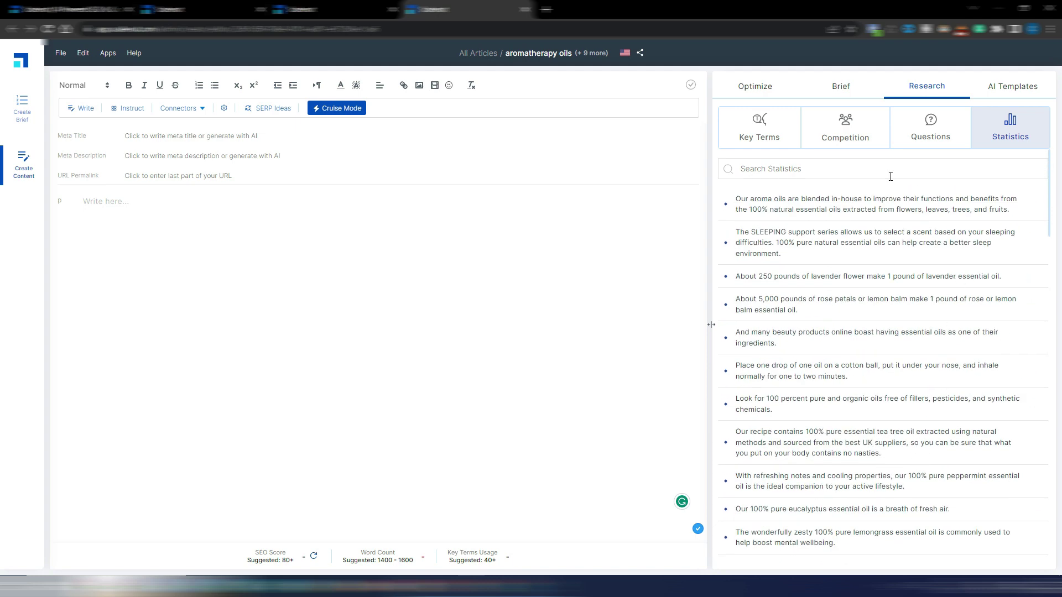
# - Revisit the key terms, look over the AI Templates catalog, and return to the article's SEO score overview
pyautogui.click(747, 128)
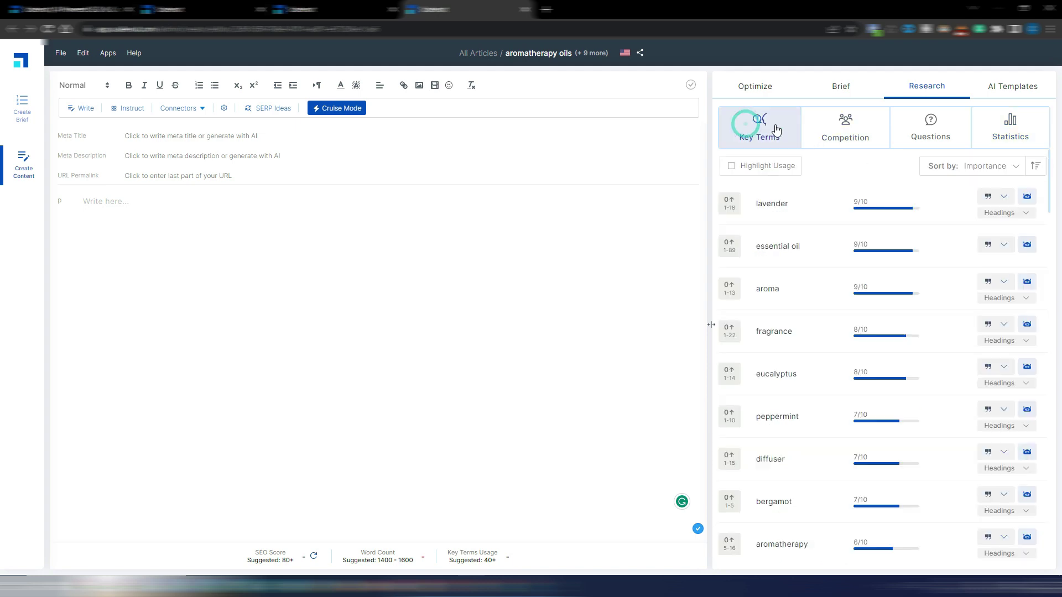
pyautogui.click(1026, 87)
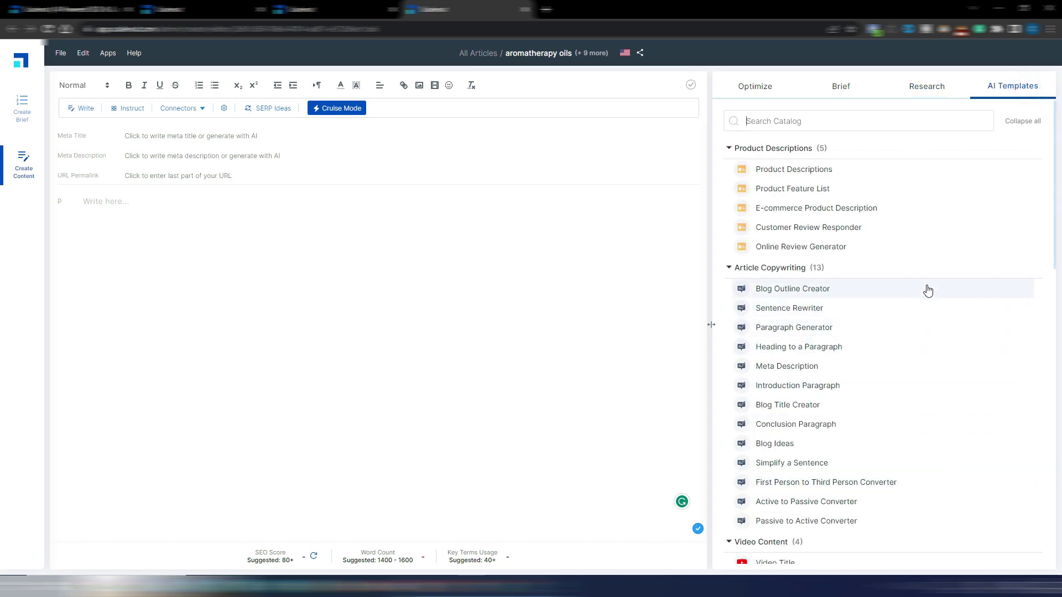
pyautogui.click(760, 88)
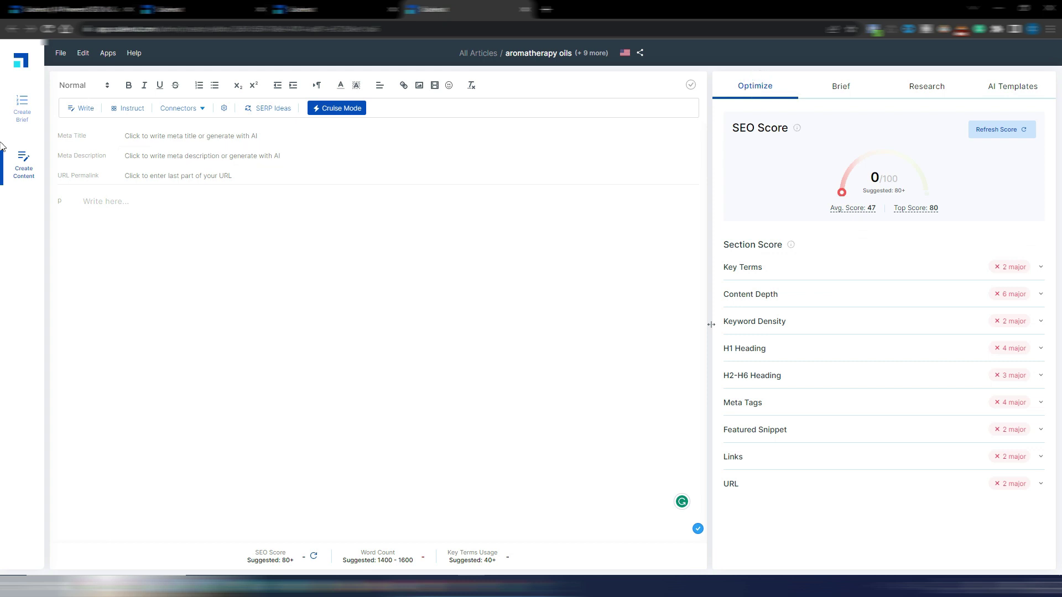
# - Open the article's content brief and examine the top-ranking page statistics, metric trends chart and ranked competitor list
pyautogui.click(22, 105)
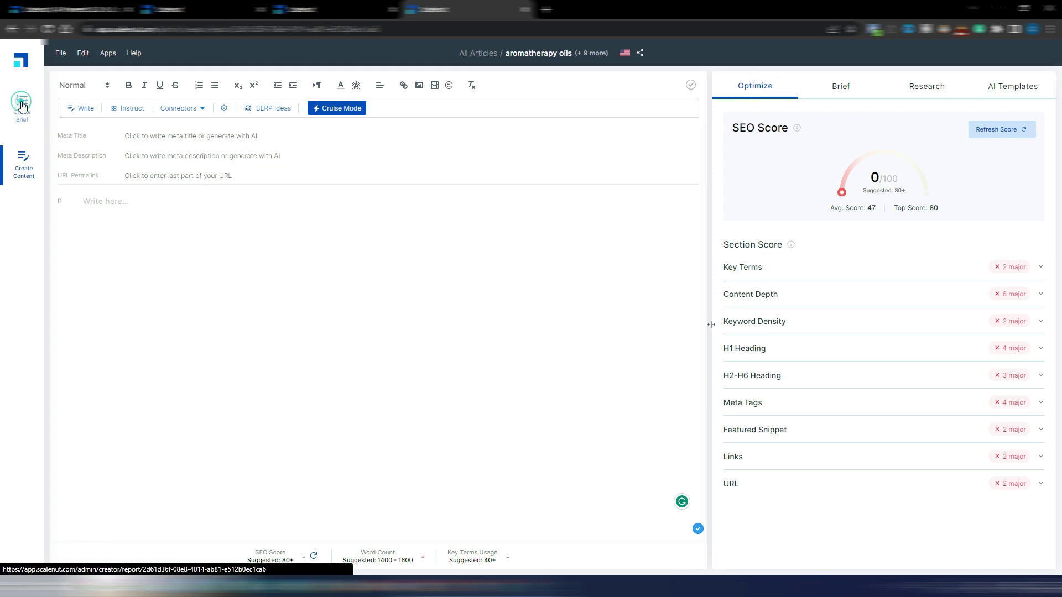
pyautogui.moveTo(385, 314)
pyautogui.scroll(-3, 397, 307)
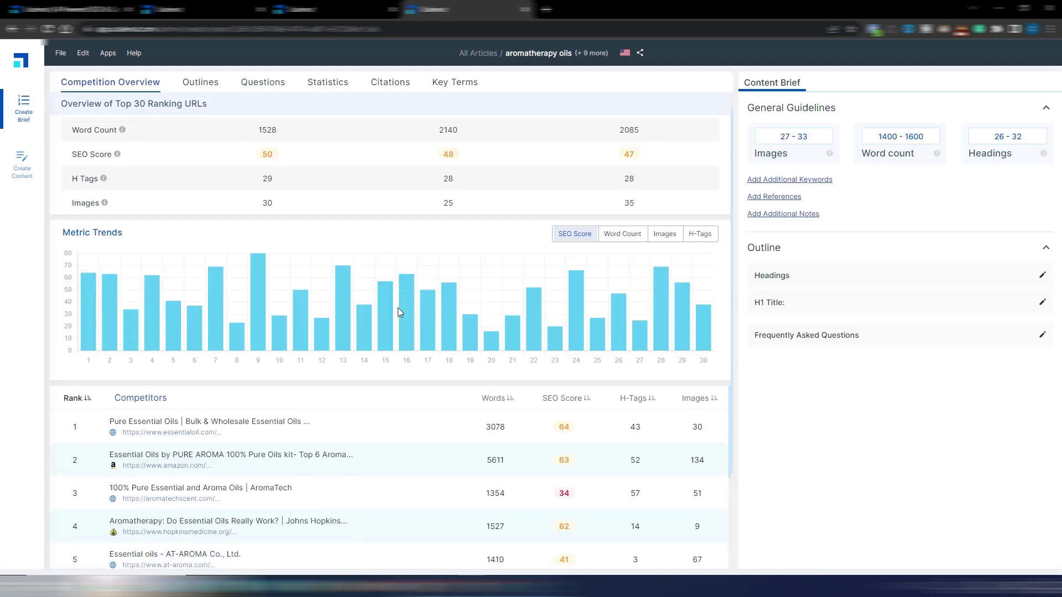
pyautogui.scroll(3, 397, 307)
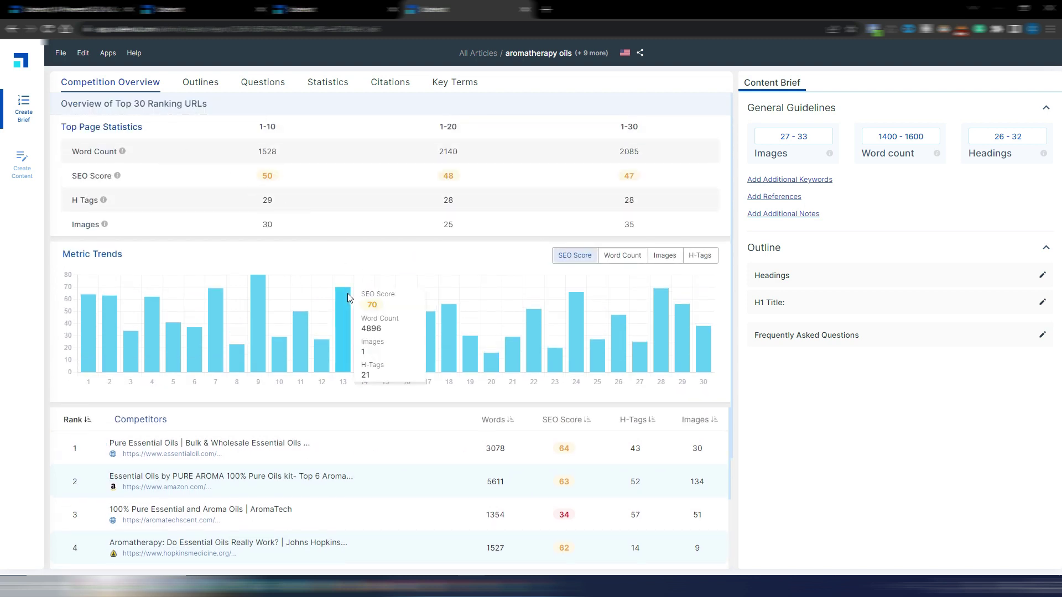
pyautogui.scroll(-3, 348, 294)
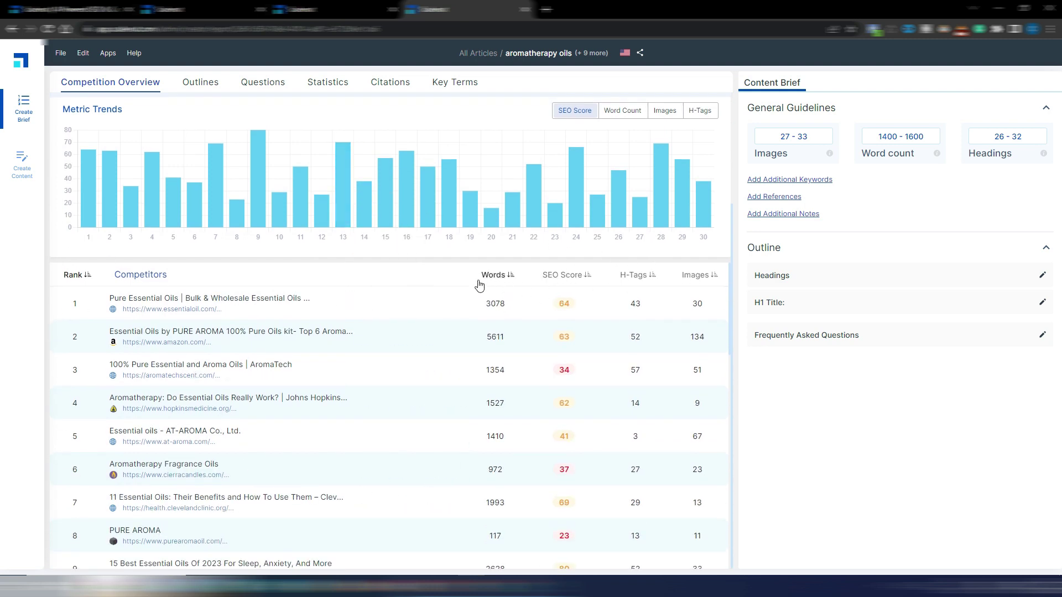
pyautogui.scroll(-2, 490, 283)
pyautogui.scroll(2, 458, 282)
pyautogui.scroll(1, 403, 344)
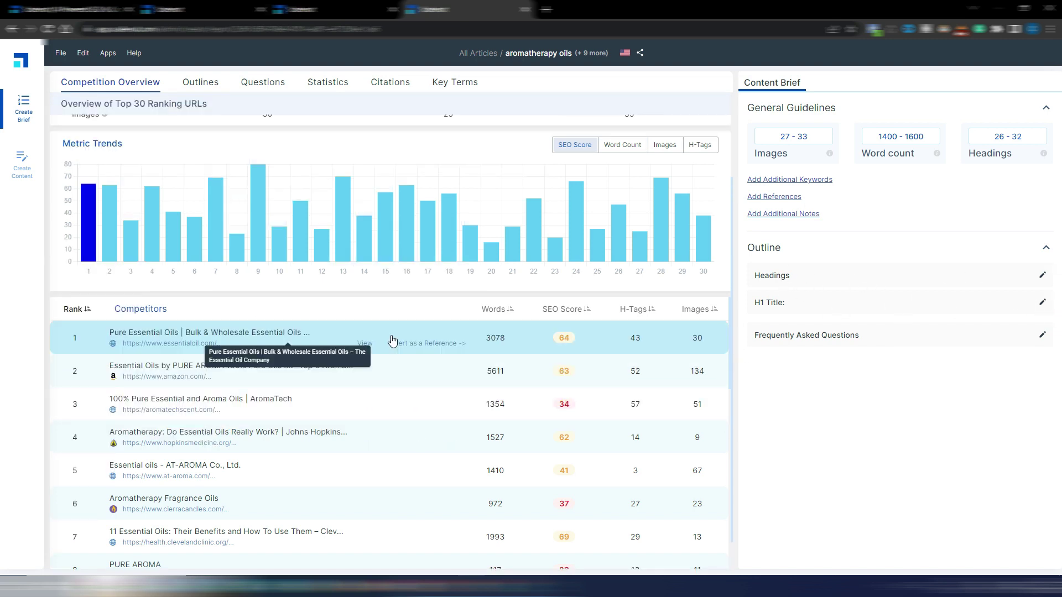
# - Look through the heading outlines of the top-ranking competitors, including the Essential Oil Company and Amazon pages
pyautogui.click(206, 83)
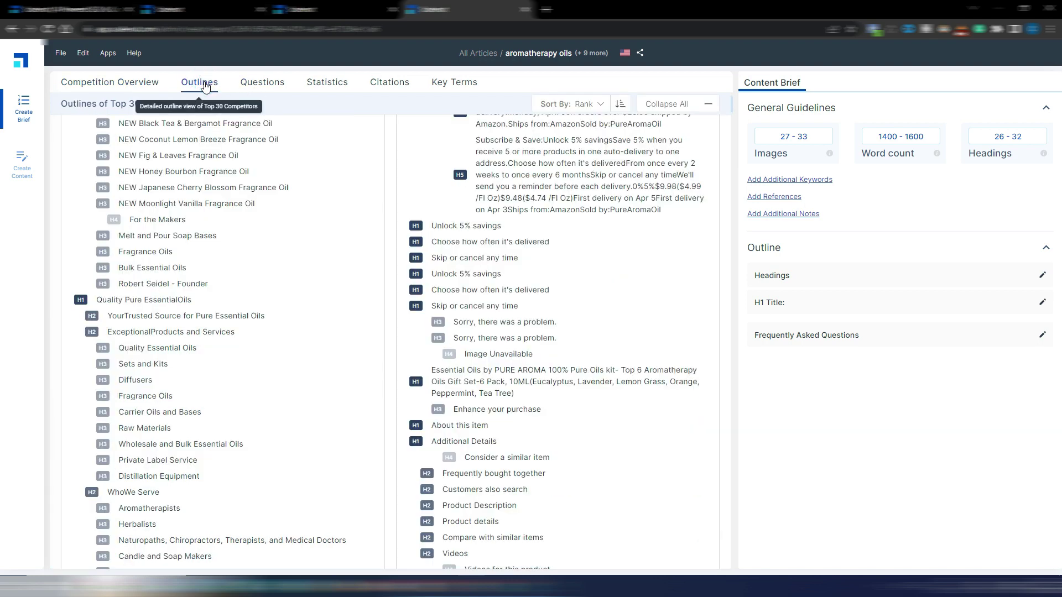
pyautogui.scroll(-4, 365, 296)
pyautogui.scroll(-15, 366, 296)
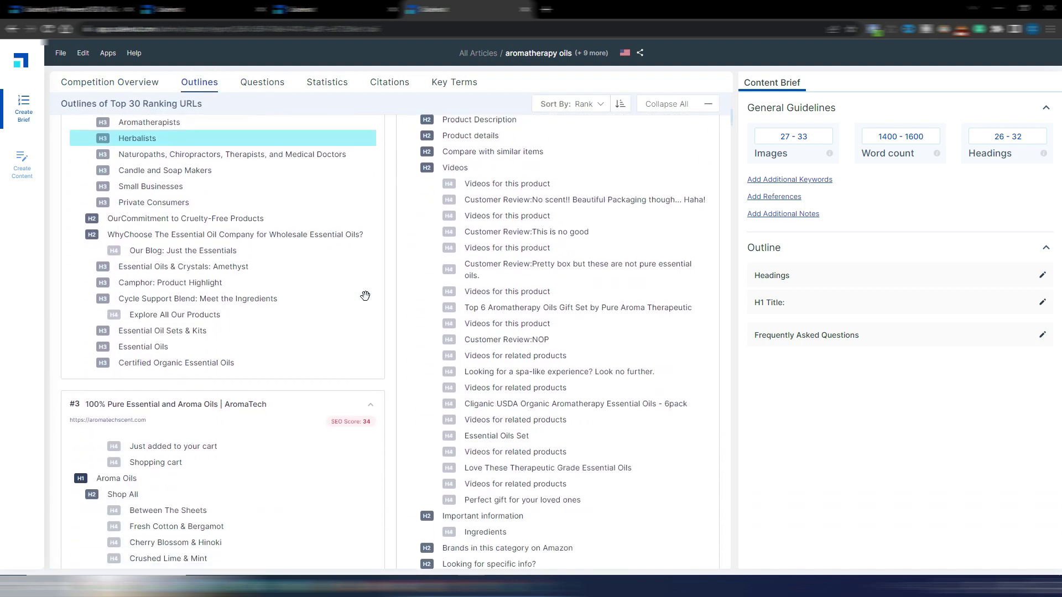
pyautogui.scroll(20, 360, 285)
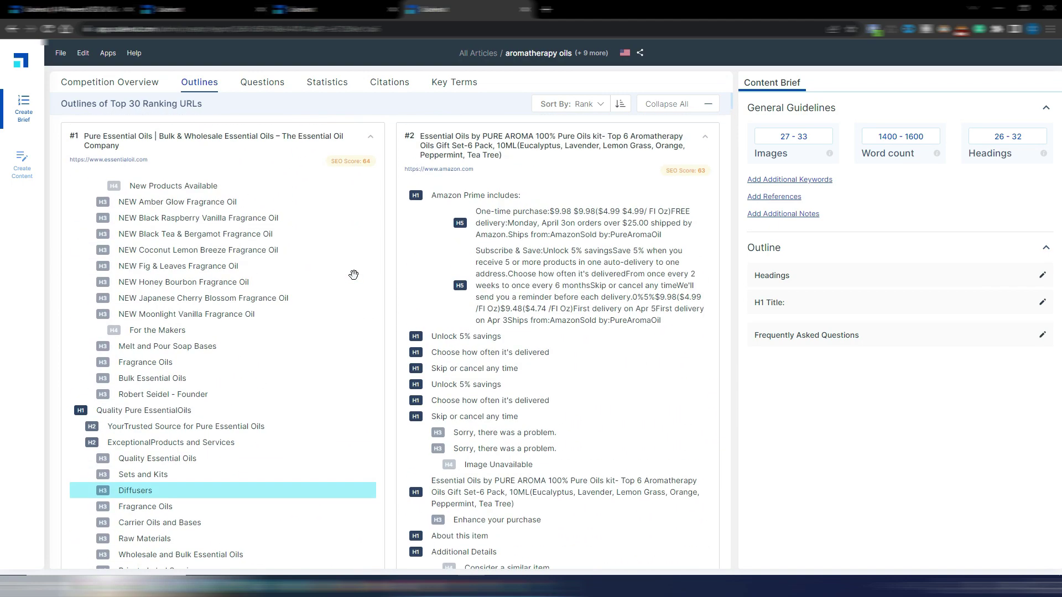
pyautogui.scroll(-2, 201, 325)
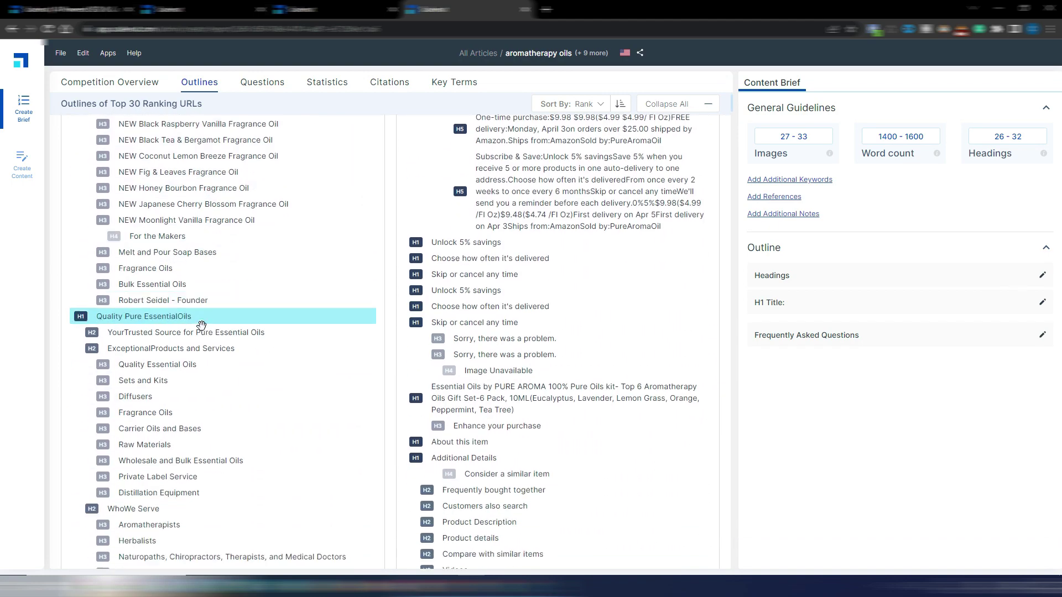
pyautogui.scroll(-1, 200, 325)
# - Try the competitor headings "ExceptionalProducts and Services", "Carrier Oils and Bases" and "Wholesale and Bulk Essential Oils" in the brief outline, and remove them
pyautogui.click(154, 276)
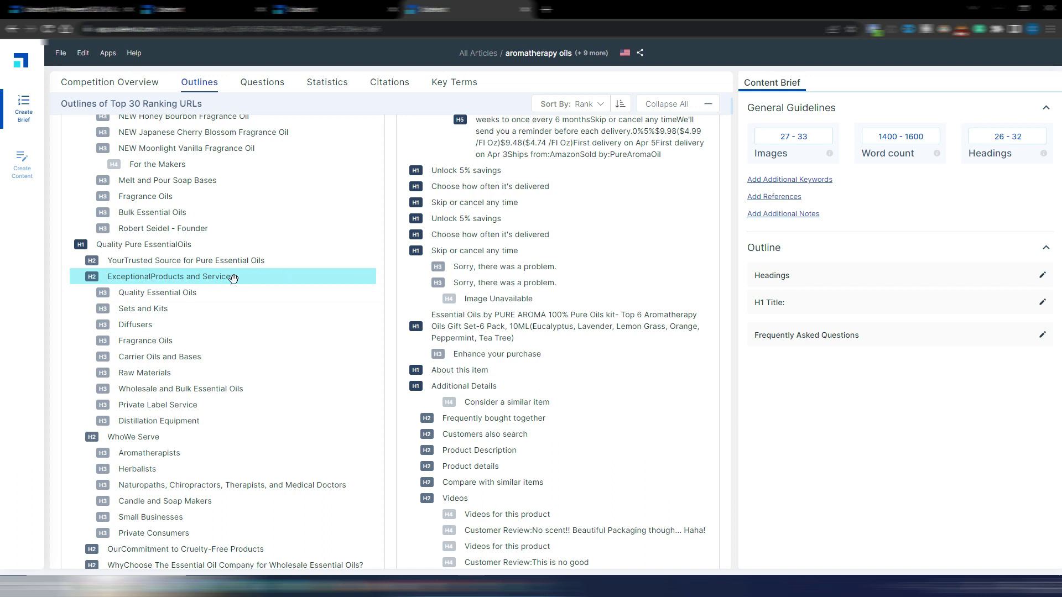
pyautogui.click(206, 279)
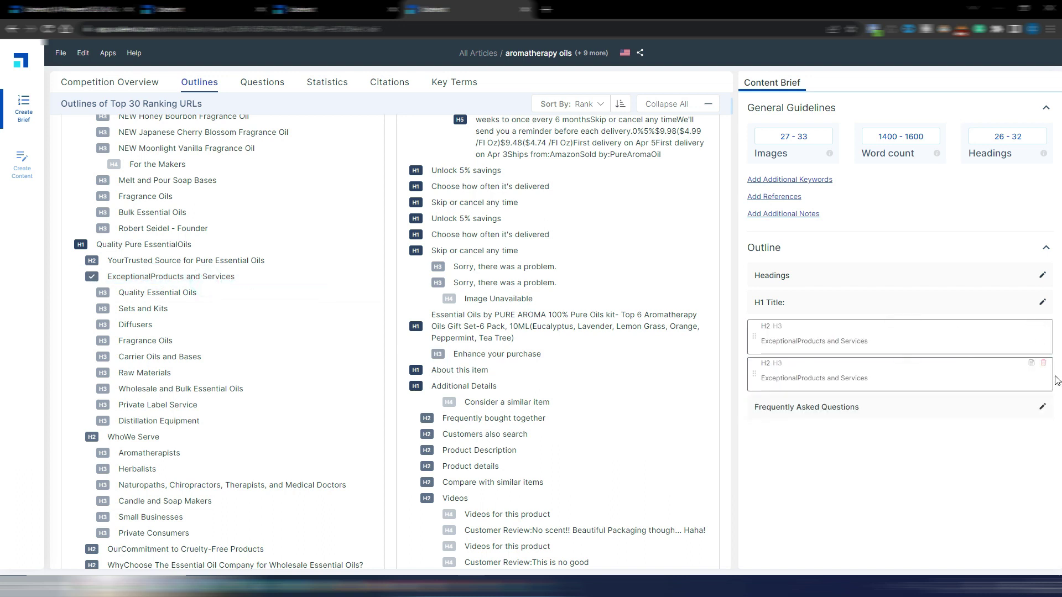
pyautogui.click(1043, 365)
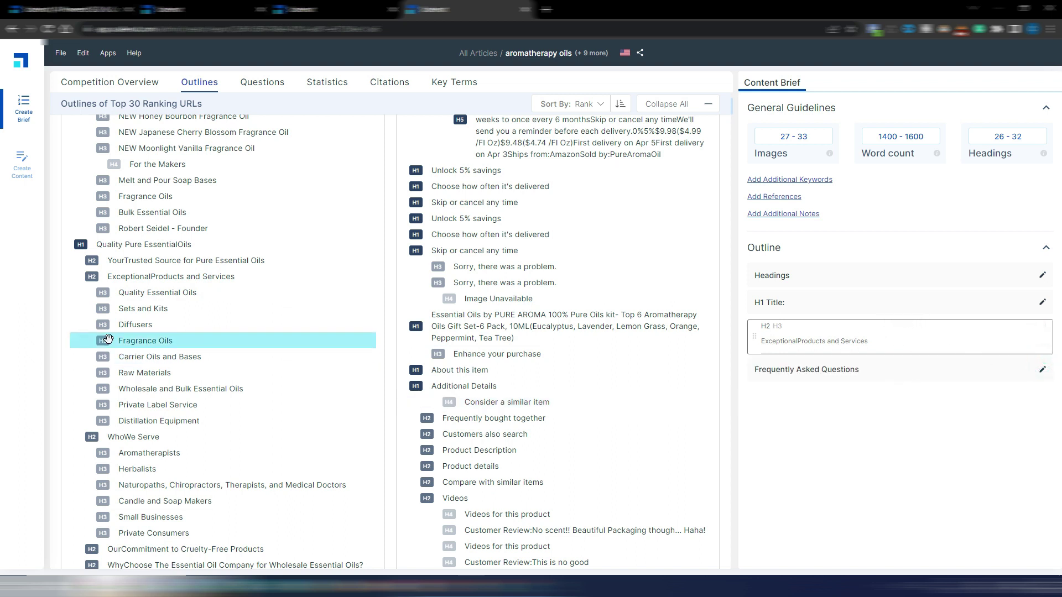
pyautogui.click(152, 358)
pyautogui.click(161, 389)
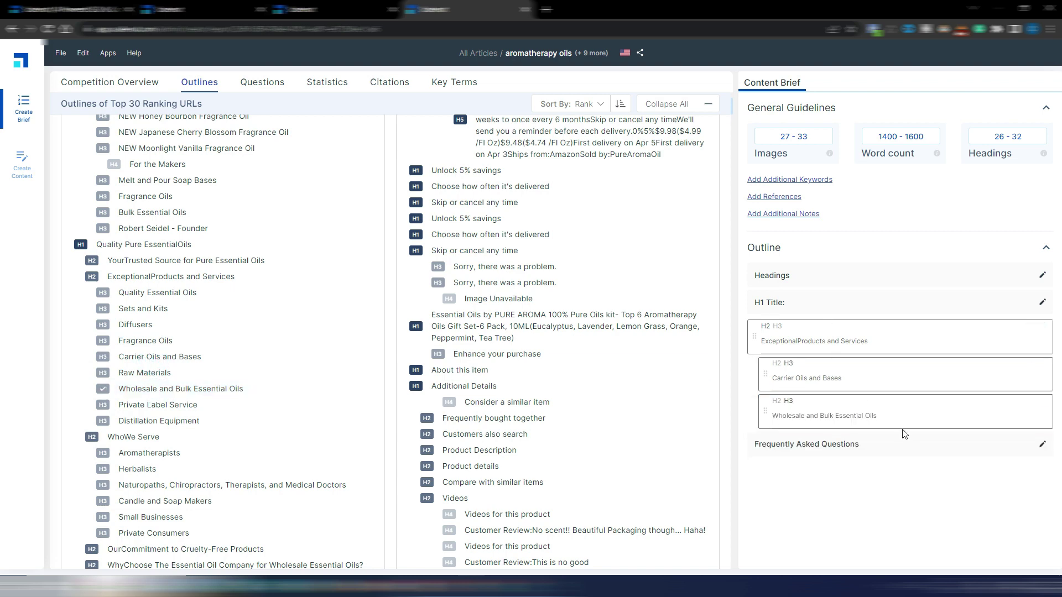
pyautogui.click(1043, 325)
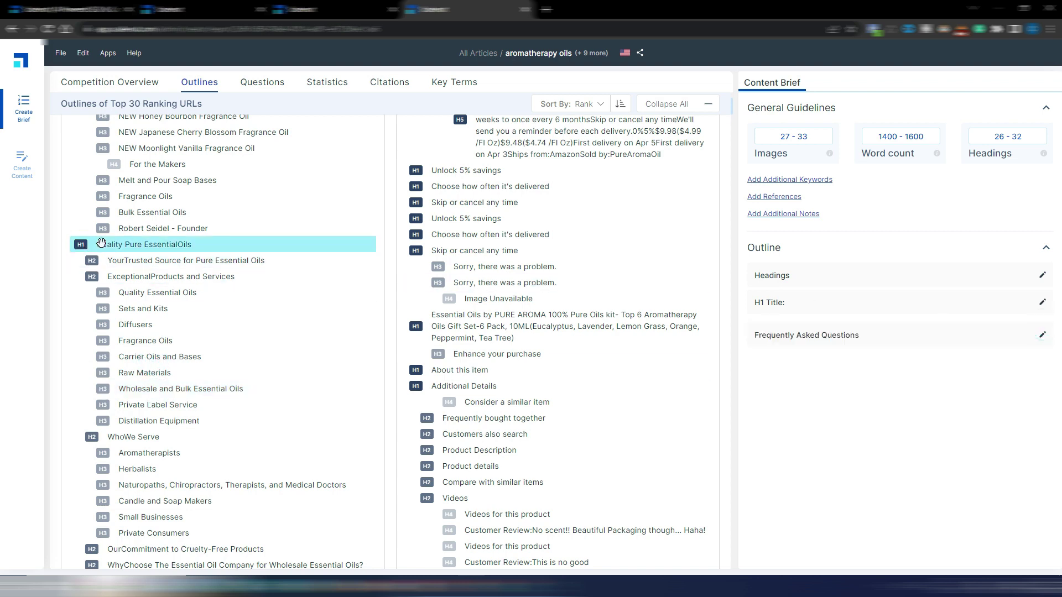
# - Review the brief outline's headings, from "What Are Essential Oils?" through "Ingest them"
pyautogui.scroll(4, 171, 273)
pyautogui.scroll(-7, 170, 275)
pyautogui.scroll(-6, 170, 275)
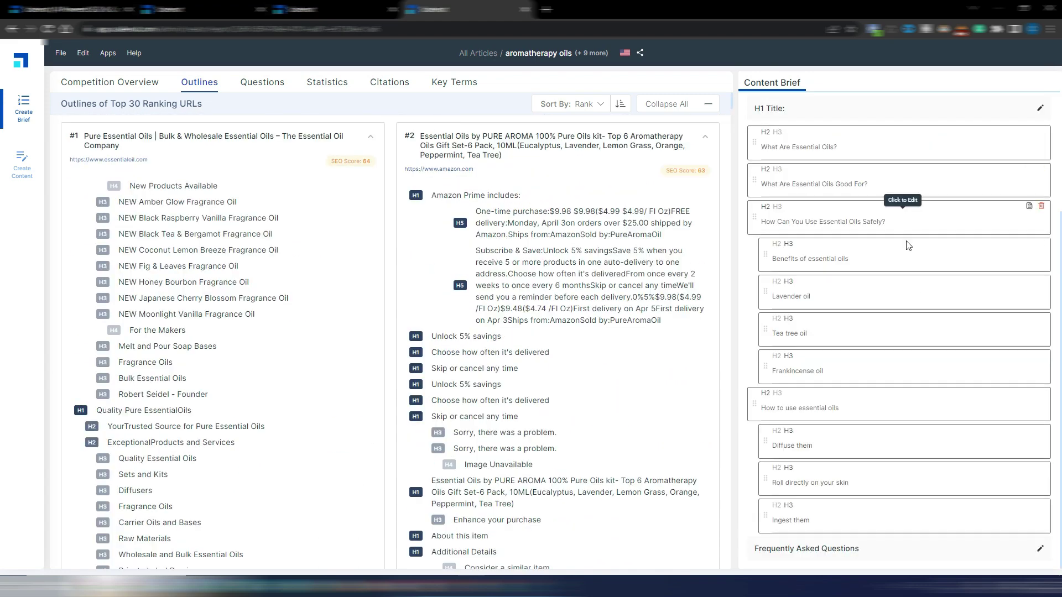
pyautogui.scroll(4, 915, 288)
pyautogui.scroll(-4, 1049, 324)
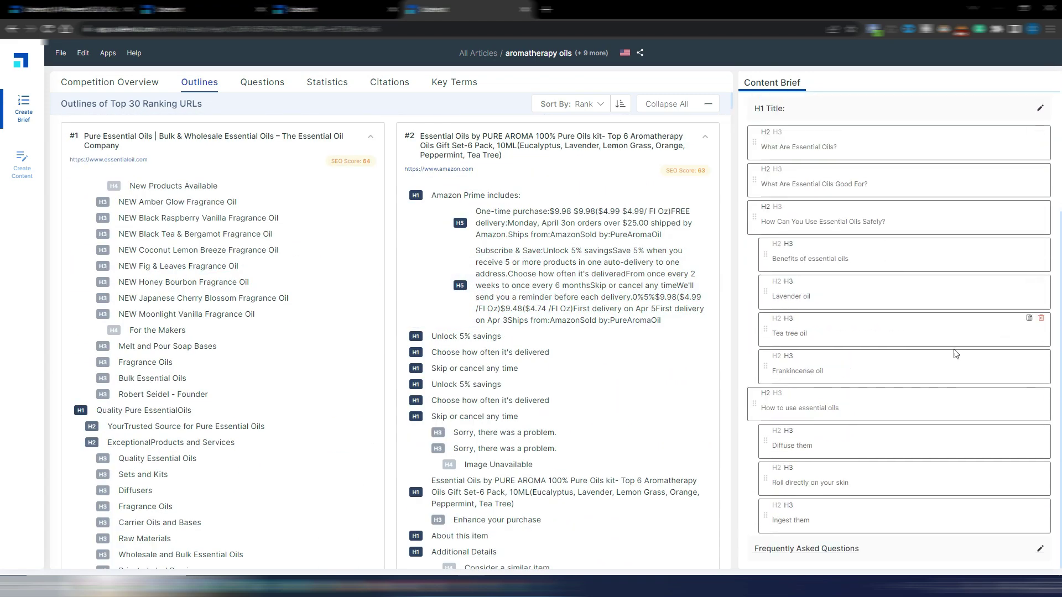
# - Open blank entries for a frequently asked question and for references in the content brief, and dismiss the connection notice
pyautogui.click(1041, 553)
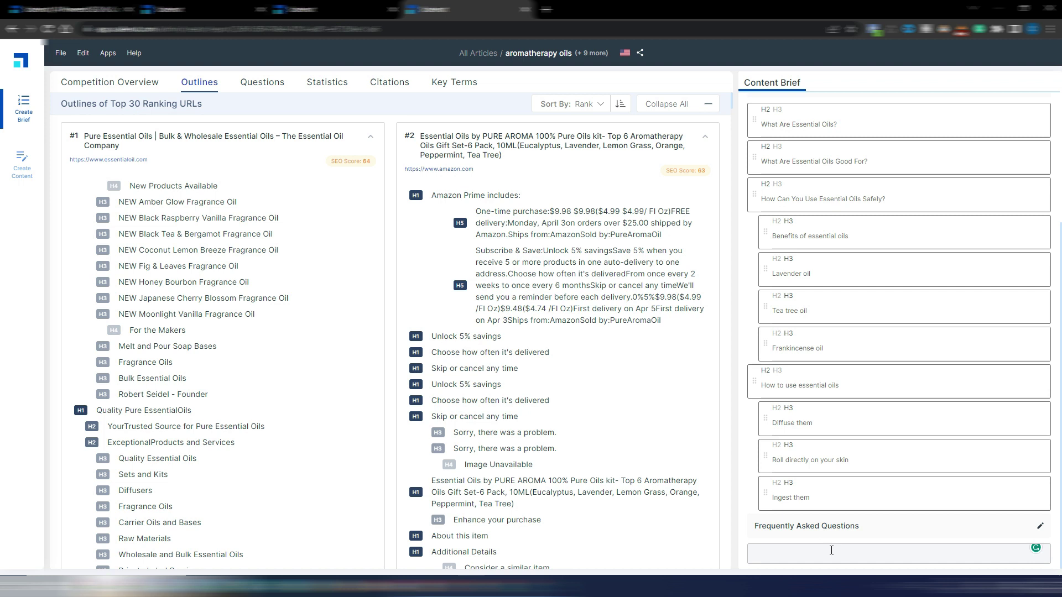
pyautogui.scroll(4, 897, 374)
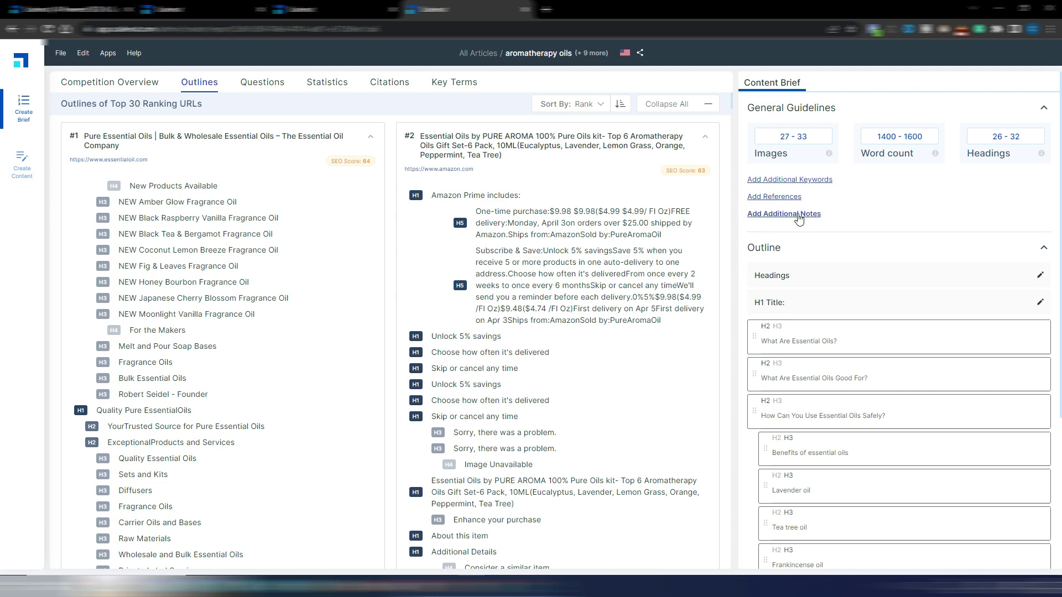
pyautogui.click(774, 197)
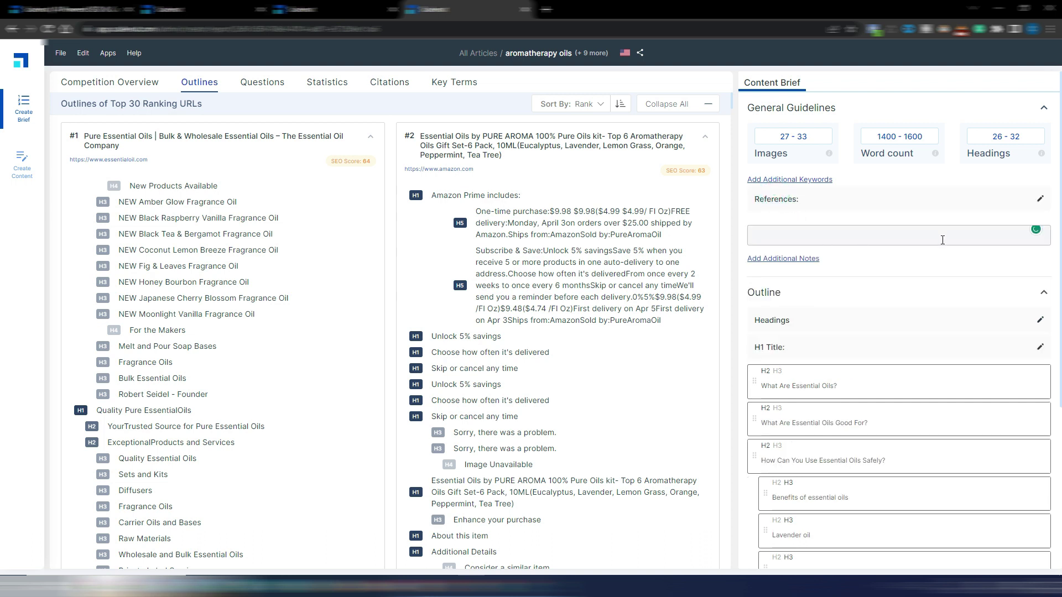
pyautogui.click(797, 234)
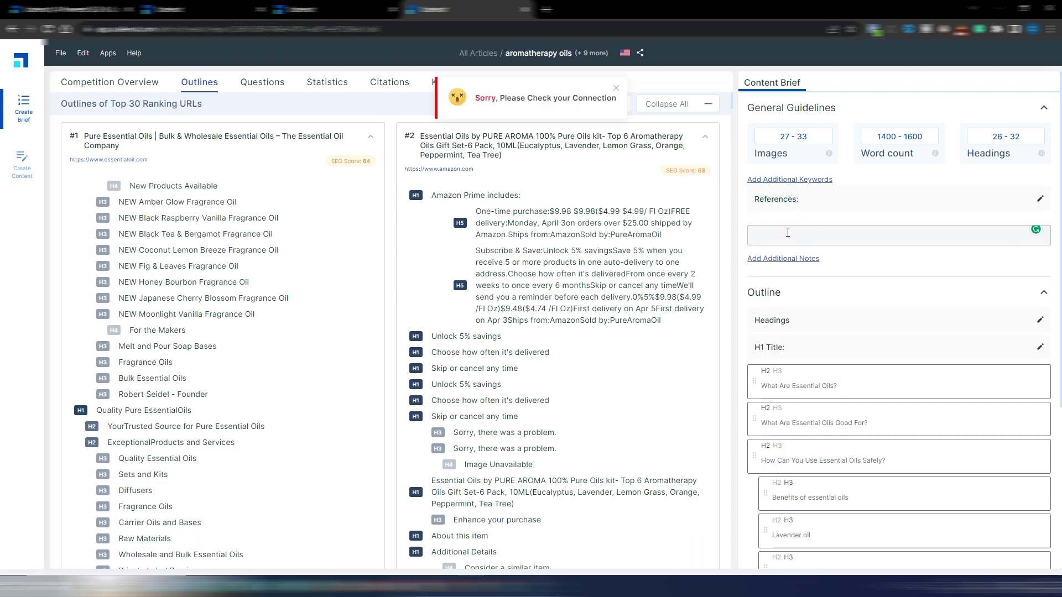
pyautogui.click(616, 87)
# - Insert the four Google questions, from "Which aromatherapy oils do what?" to "What are the best aromatherapy essential oils?", as FAQs in the brief
pyautogui.click(262, 82)
pyautogui.scroll(-4, 907, 442)
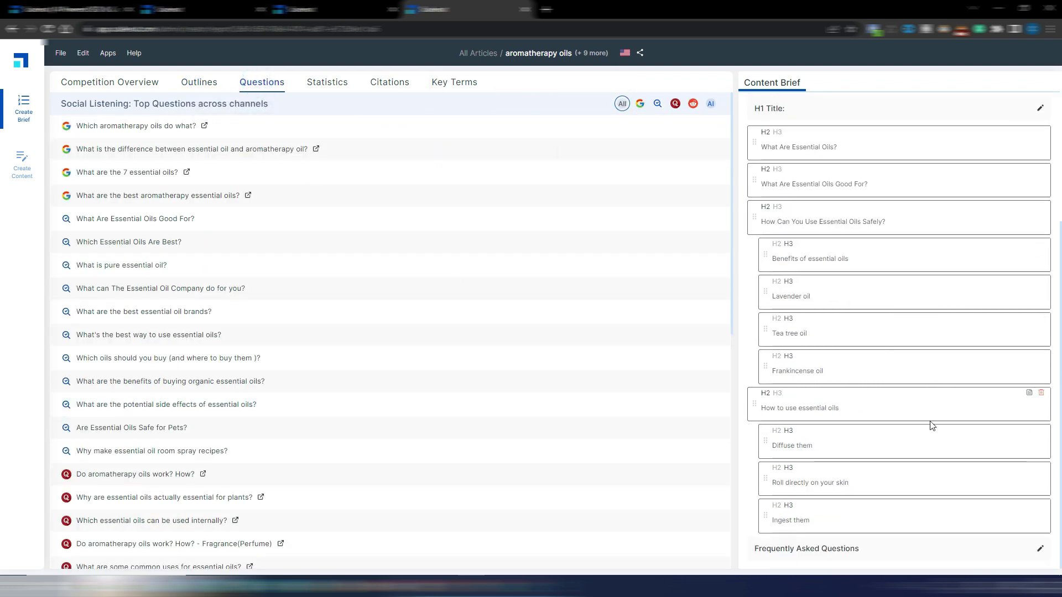
pyautogui.moveTo(99, 149)
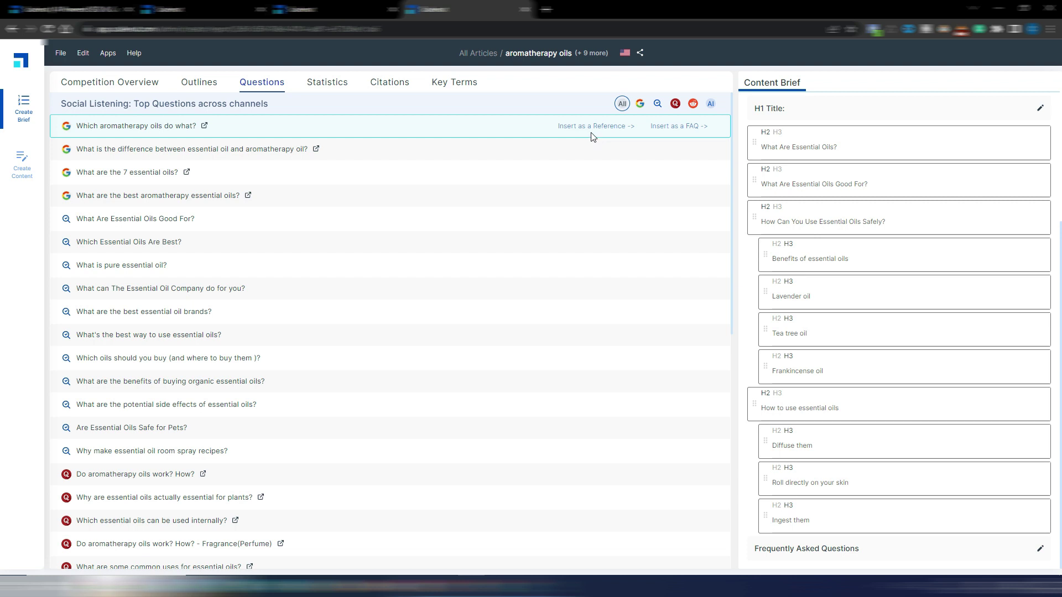
pyautogui.click(679, 127)
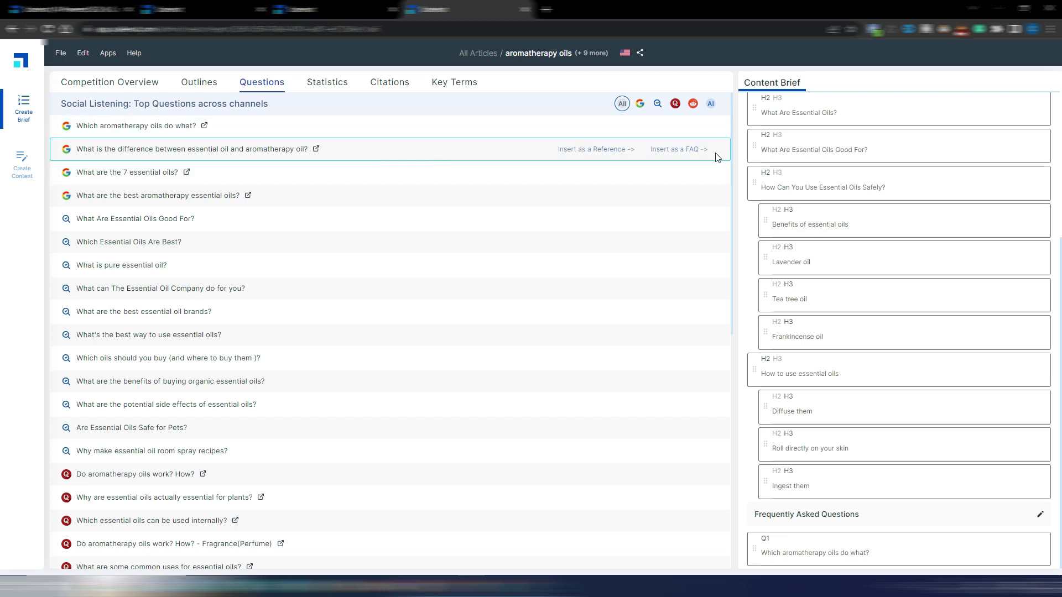
pyautogui.click(688, 149)
pyautogui.click(685, 173)
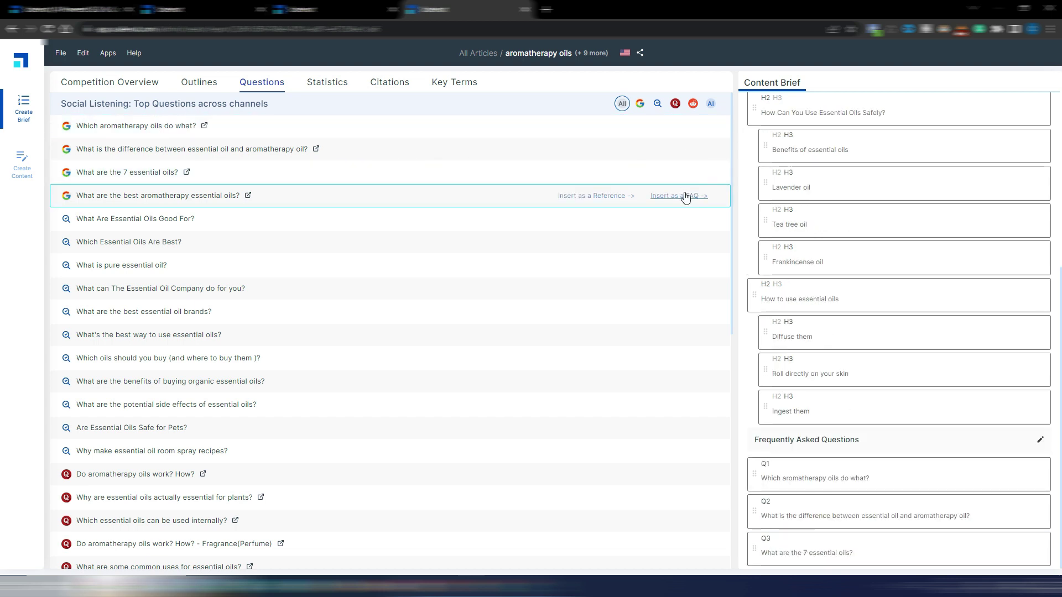
pyautogui.click(686, 196)
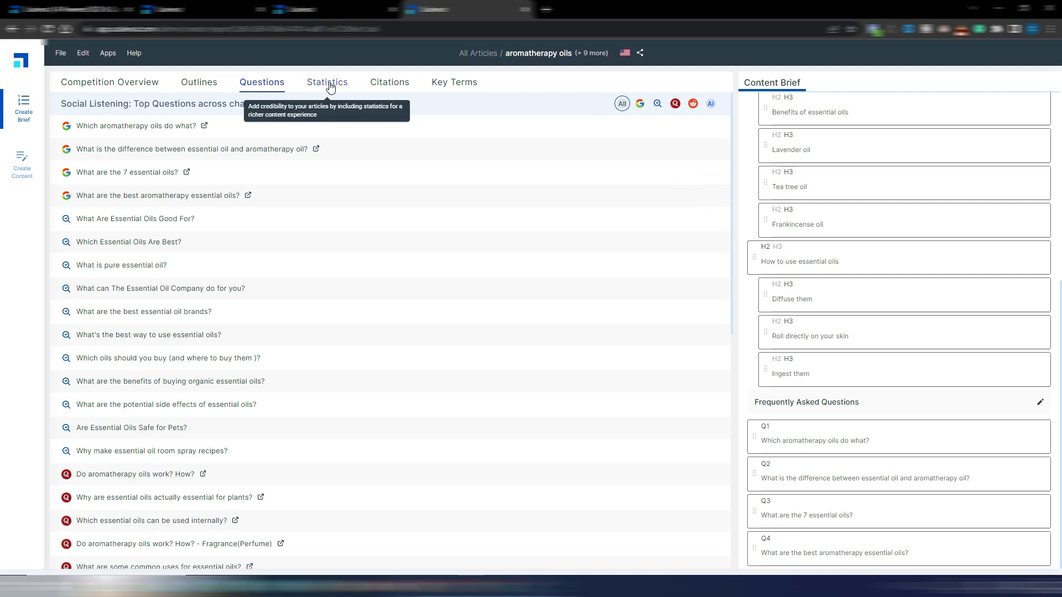
# - Examine the statistics from top-ranking articles and view the source of the one about in-house blended aroma oils
pyautogui.click(335, 84)
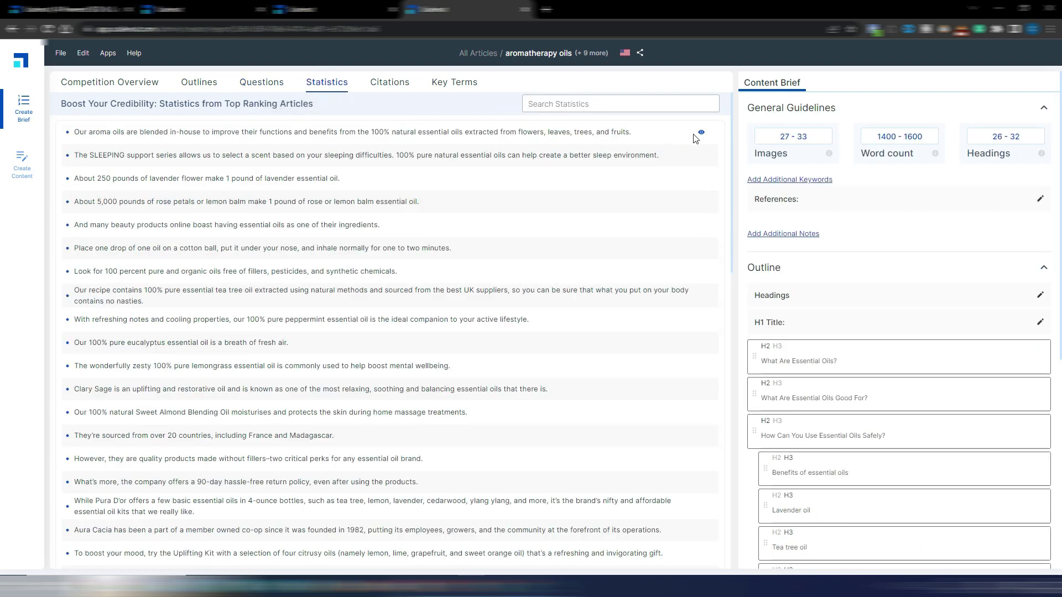
pyautogui.moveTo(702, 136)
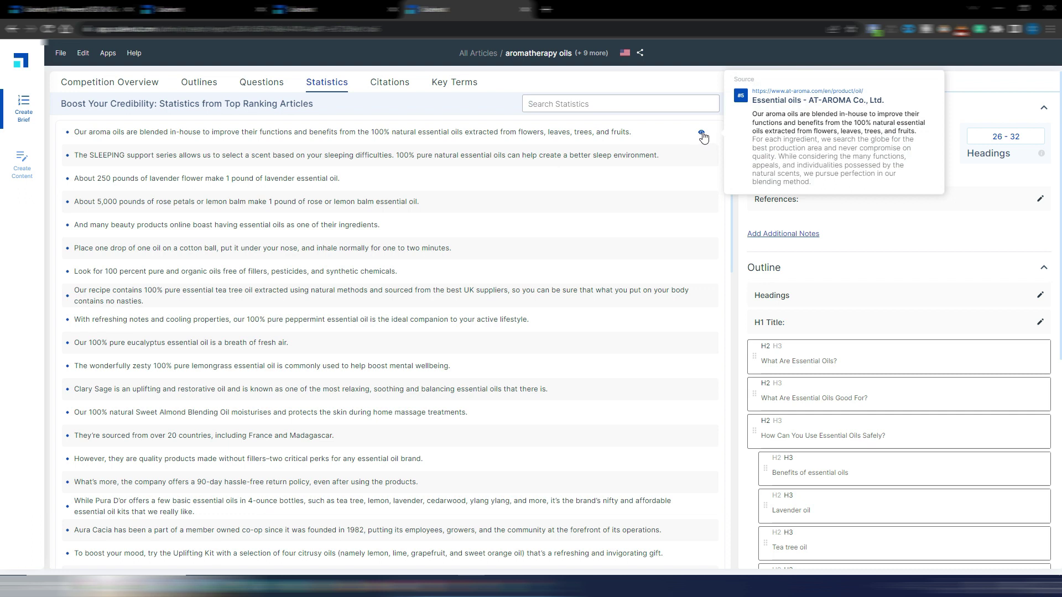
pyautogui.click(702, 135)
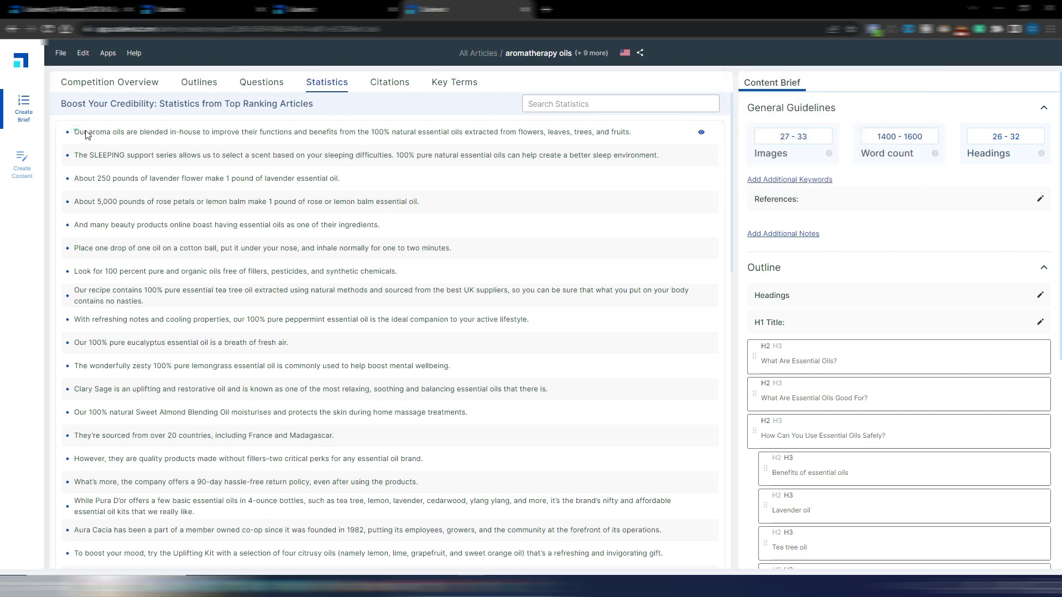
pyautogui.click(116, 138)
pyautogui.moveTo(608, 136)
pyautogui.click(305, 136)
pyautogui.click(391, 86)
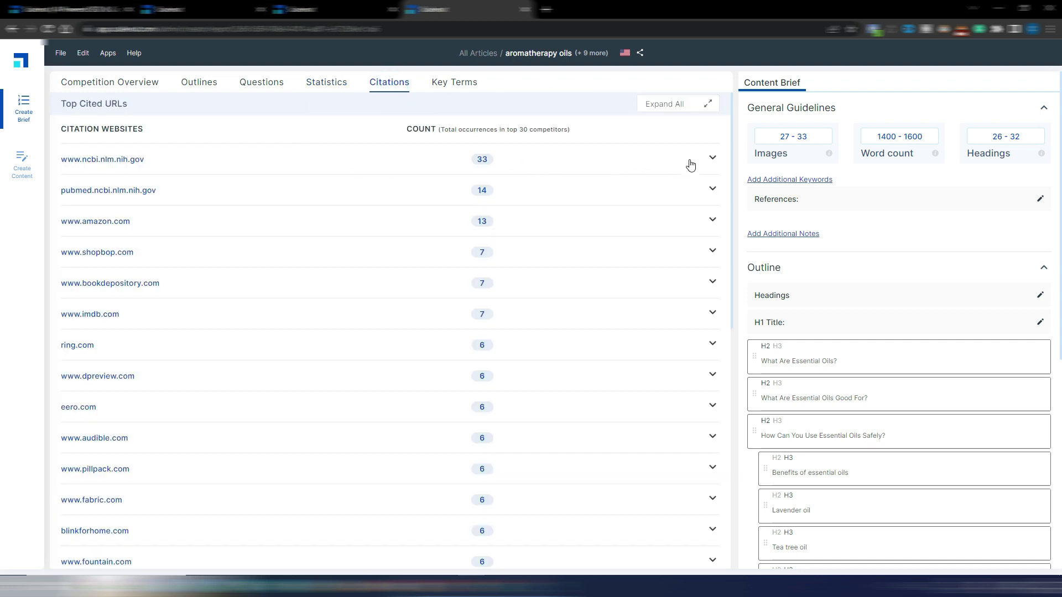
pyautogui.click(713, 158)
pyautogui.click(712, 160)
pyautogui.click(713, 188)
pyautogui.click(713, 188)
pyautogui.click(713, 220)
pyautogui.click(713, 221)
# - Look over the brief's NLP key terms and its completed outline, and return to the article's content editor
pyautogui.click(450, 83)
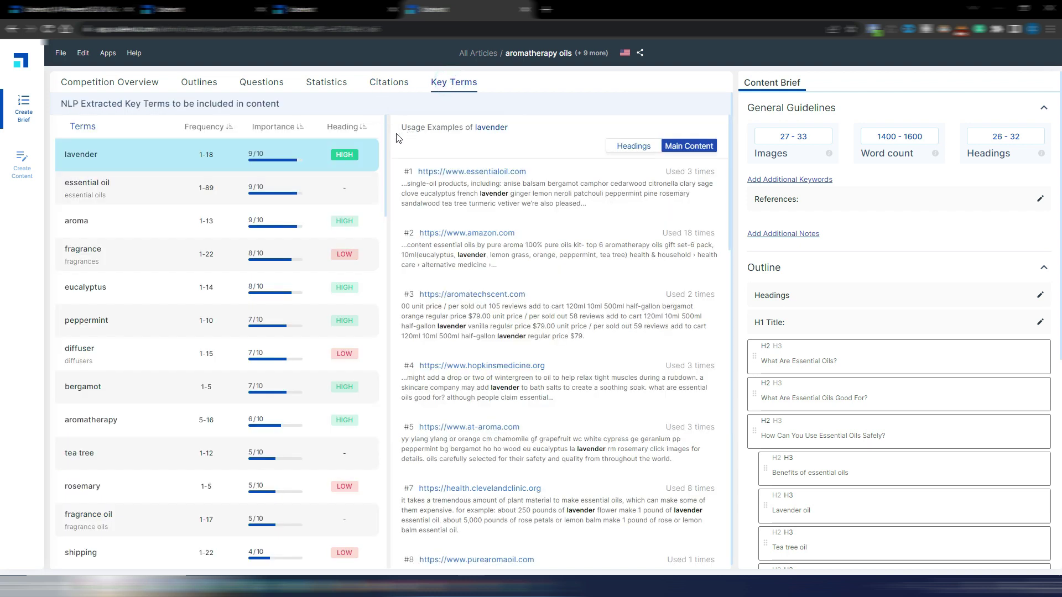
pyautogui.scroll(-6, 138, 232)
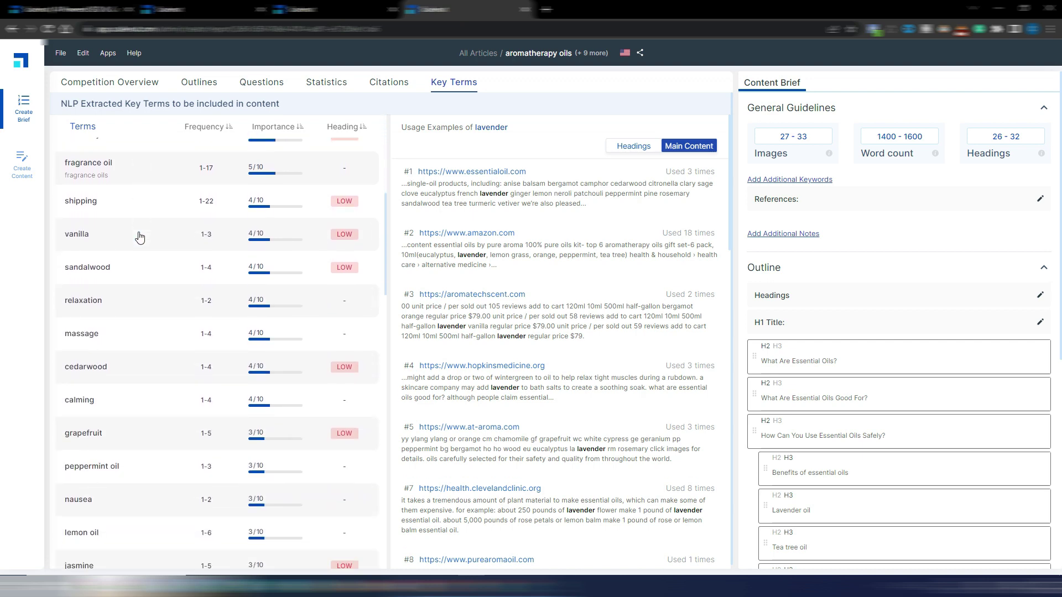
pyautogui.scroll(6, 139, 238)
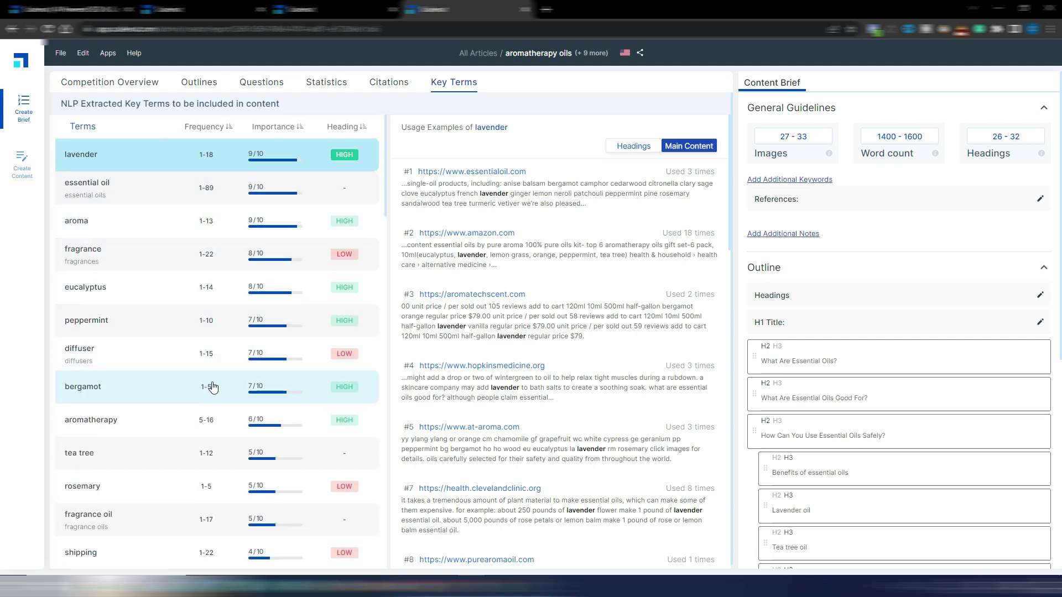
pyautogui.scroll(-5, 861, 434)
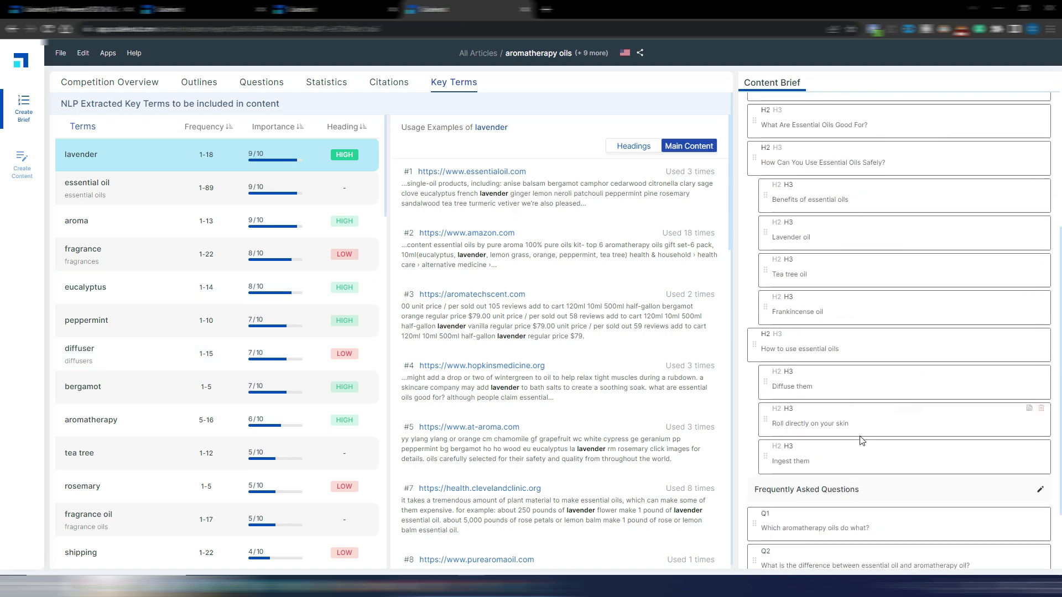
pyautogui.scroll(5, 879, 434)
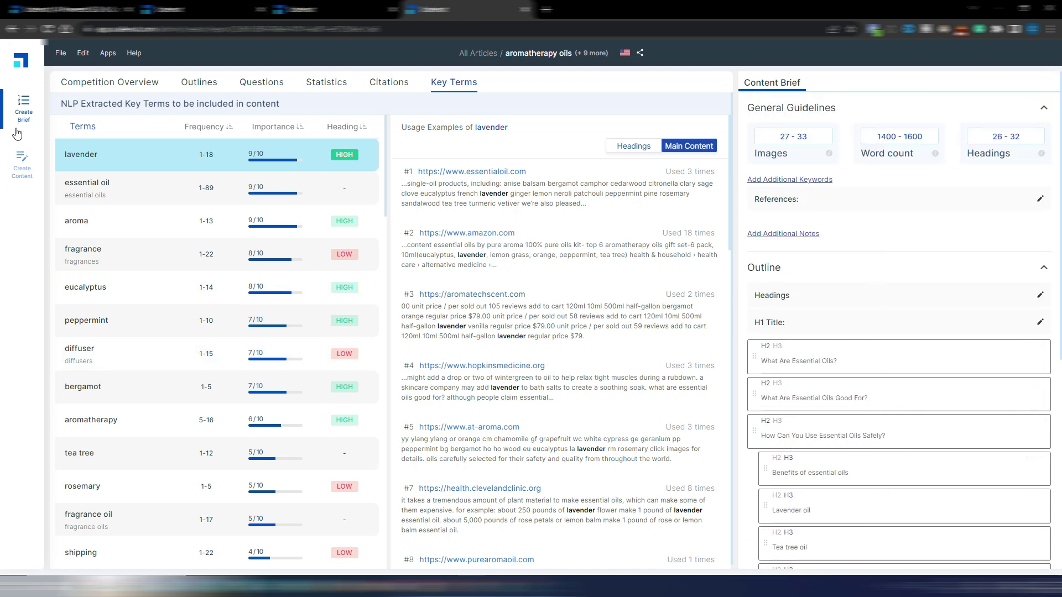
pyautogui.click(16, 166)
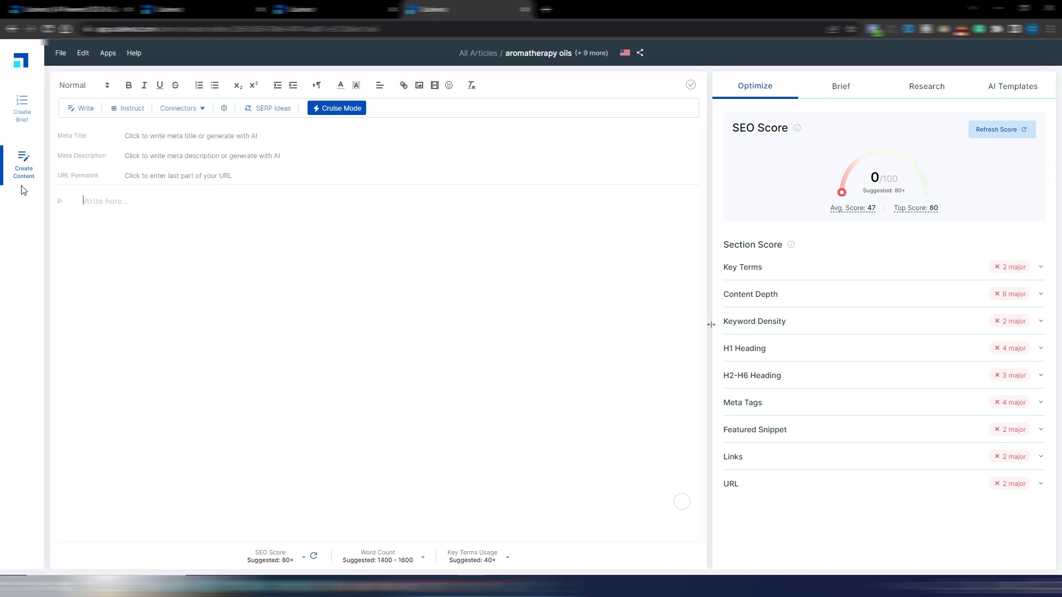
# - Fill the meta title with the AI suggestion "The Many Benefits of Aromatherapy Oils" and the meta description with the suggested aromatherapy oils text
pyautogui.click(146, 135)
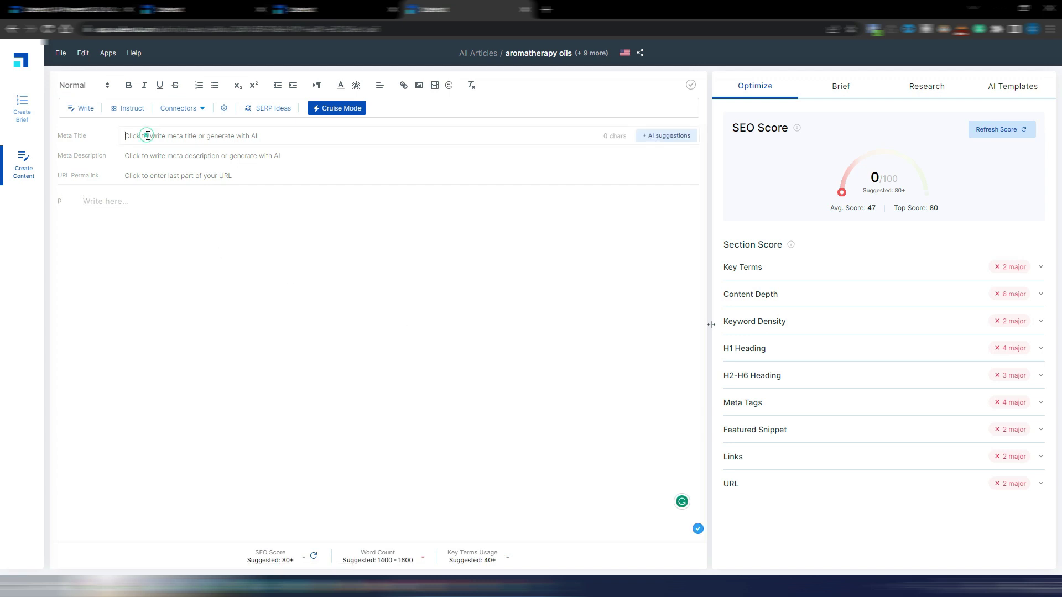
pyautogui.click(657, 139)
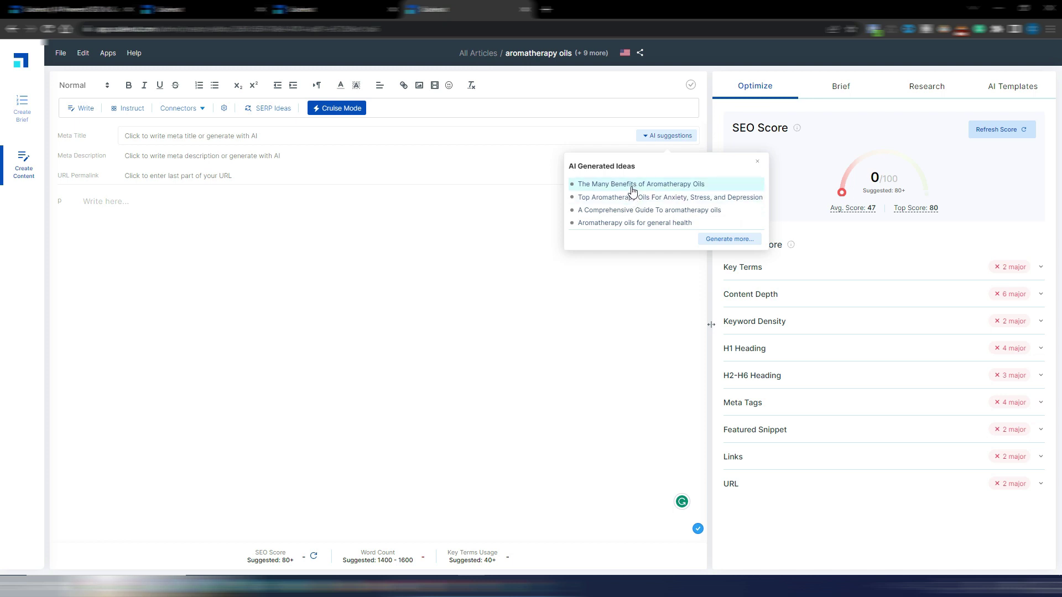
pyautogui.click(623, 187)
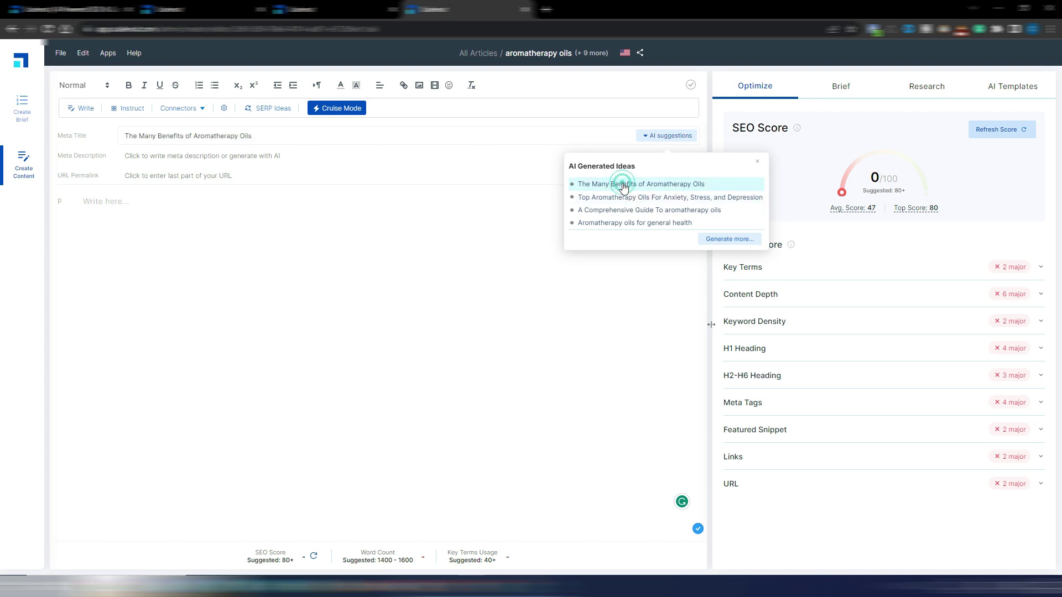
pyautogui.click(296, 156)
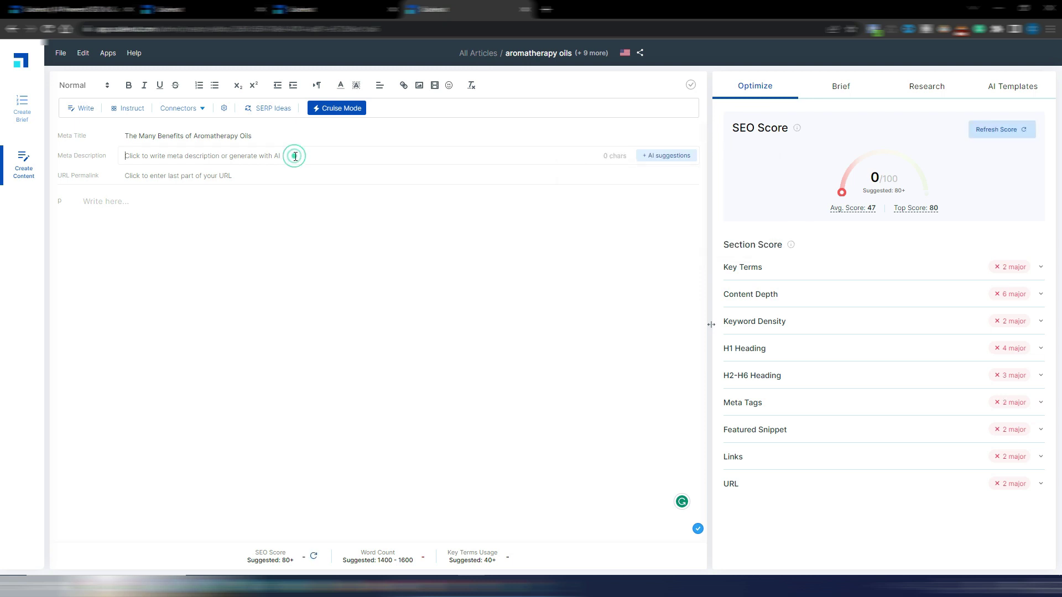
pyautogui.click(682, 160)
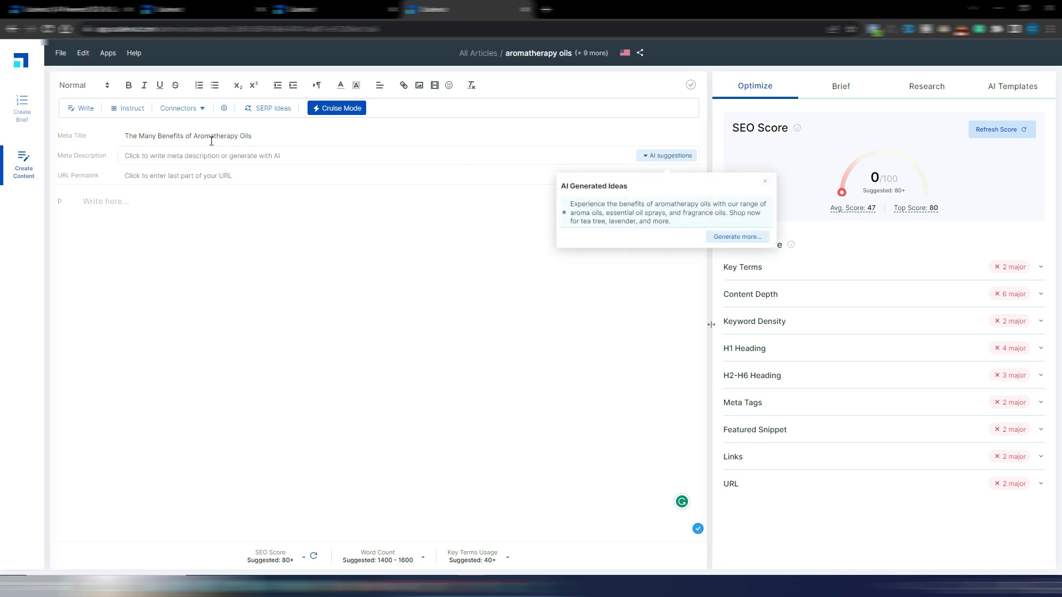
pyautogui.click(626, 216)
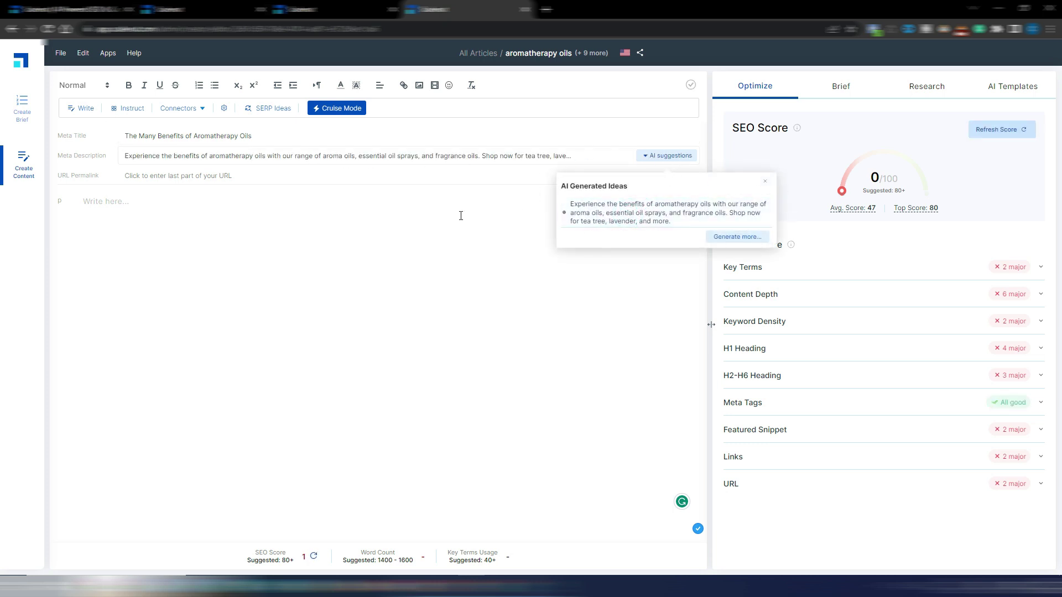
# - Look at the URL permalink field and the connector word categories, including the Addition connectors
pyautogui.click(269, 175)
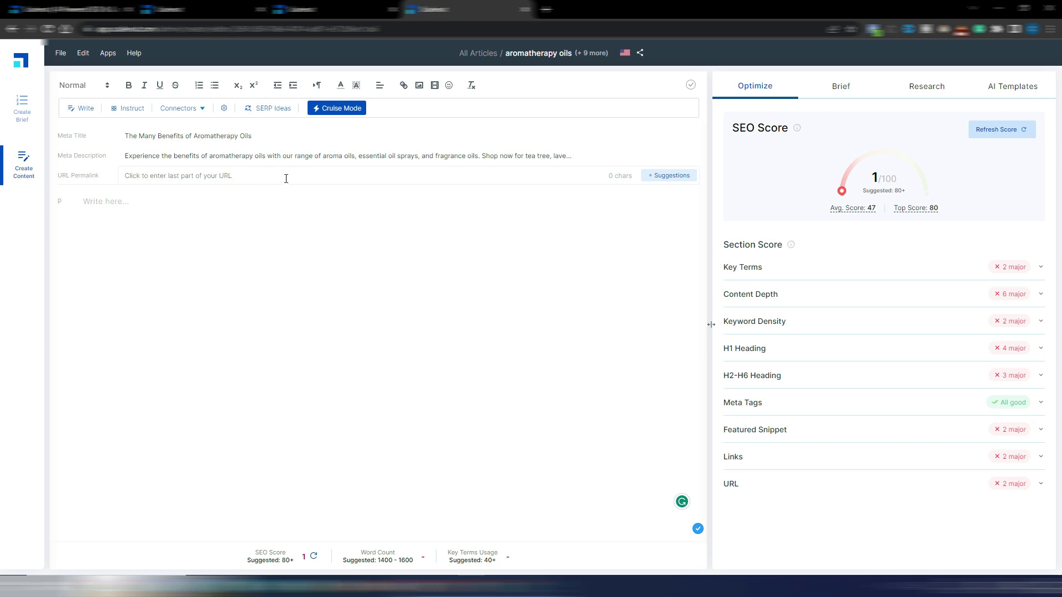
pyautogui.click(141, 205)
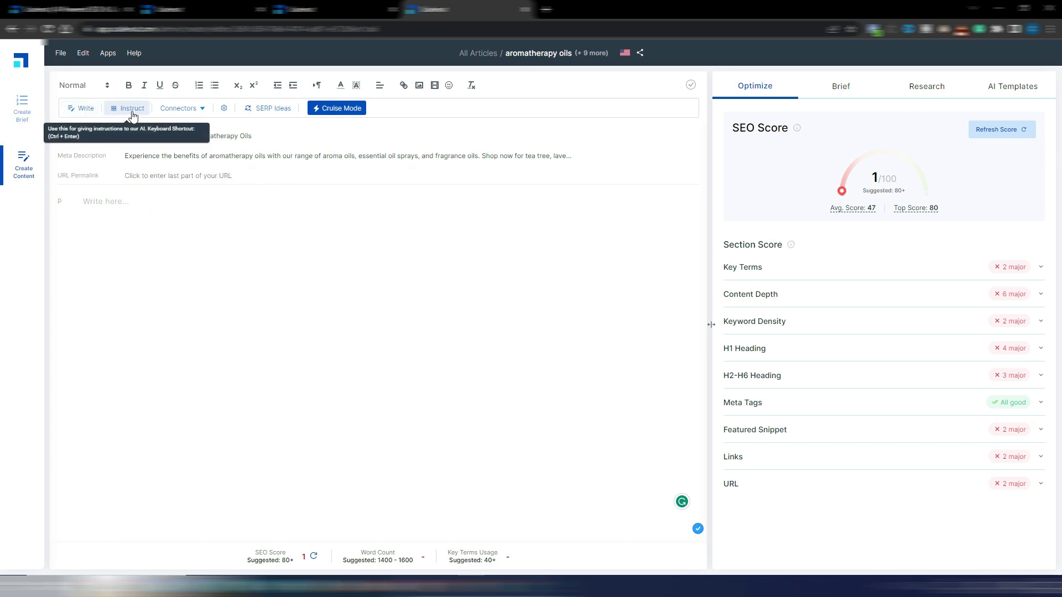
pyautogui.click(202, 108)
pyautogui.moveTo(190, 126)
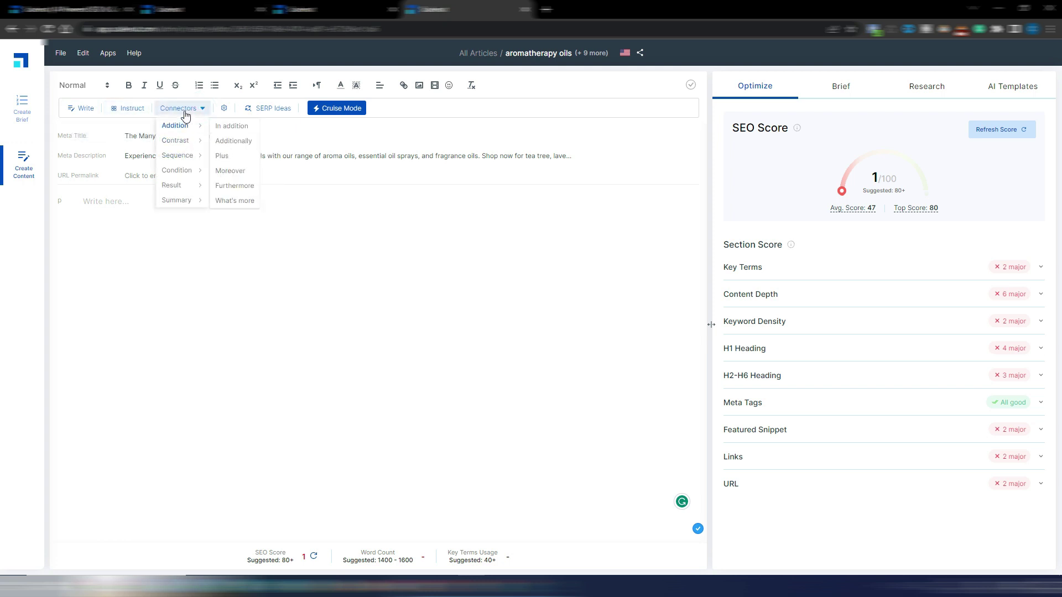
# - Try out the AI tools for a "write an introduction" line in the article body and delete the line
pyautogui.click(110, 200)
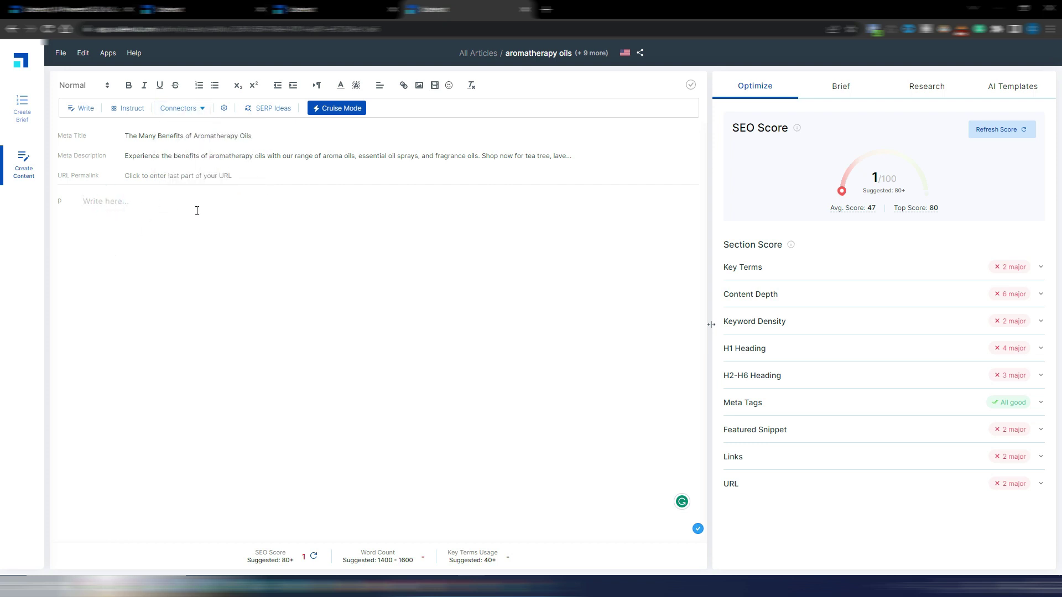
pyautogui.write('write an introduction')
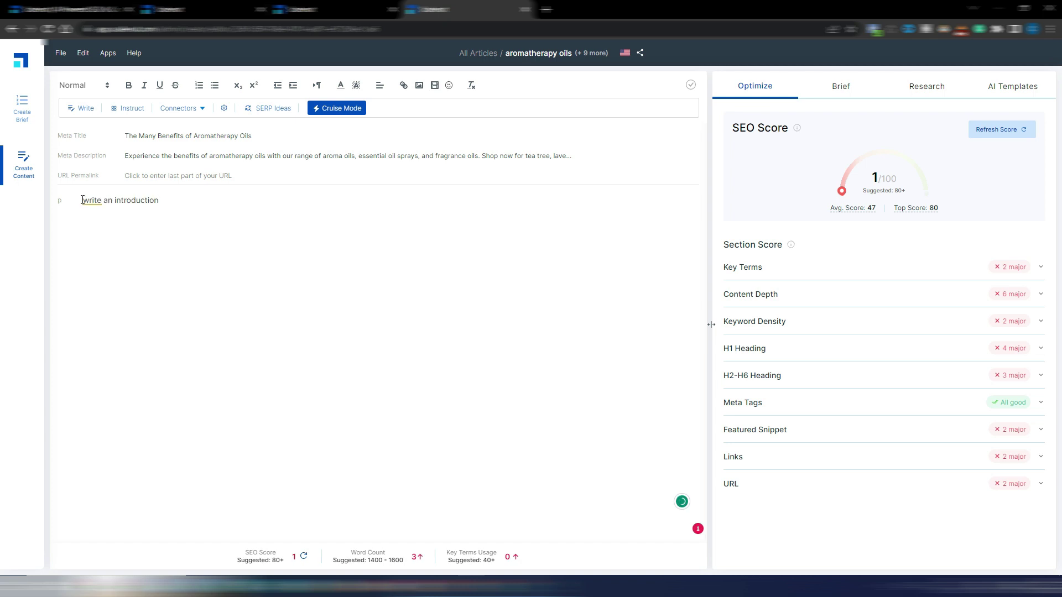
pyautogui.moveTo(136, 199); pyautogui.dragTo(160, 199)
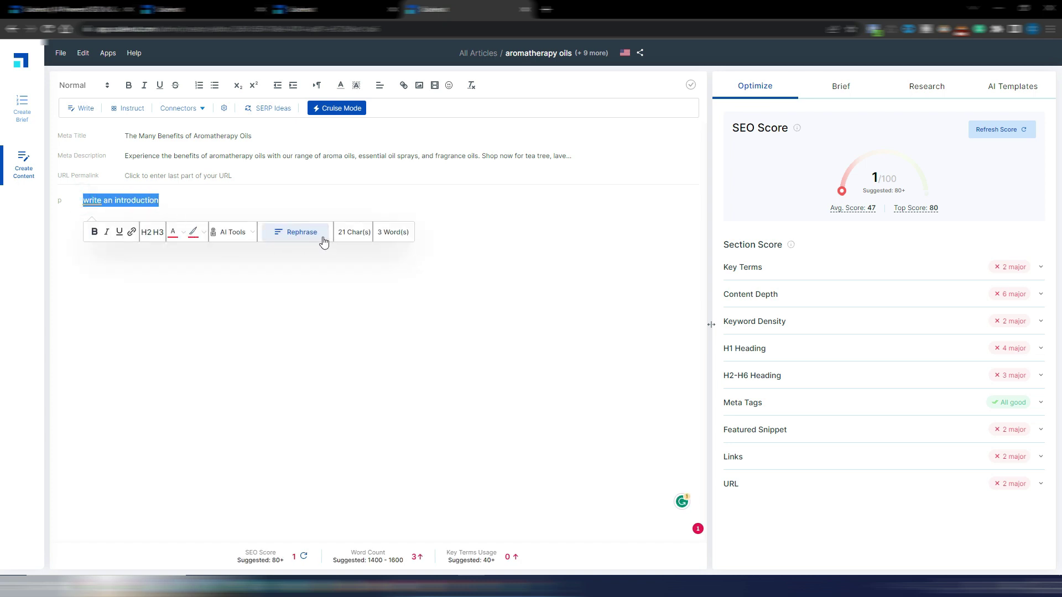
pyautogui.click(251, 235)
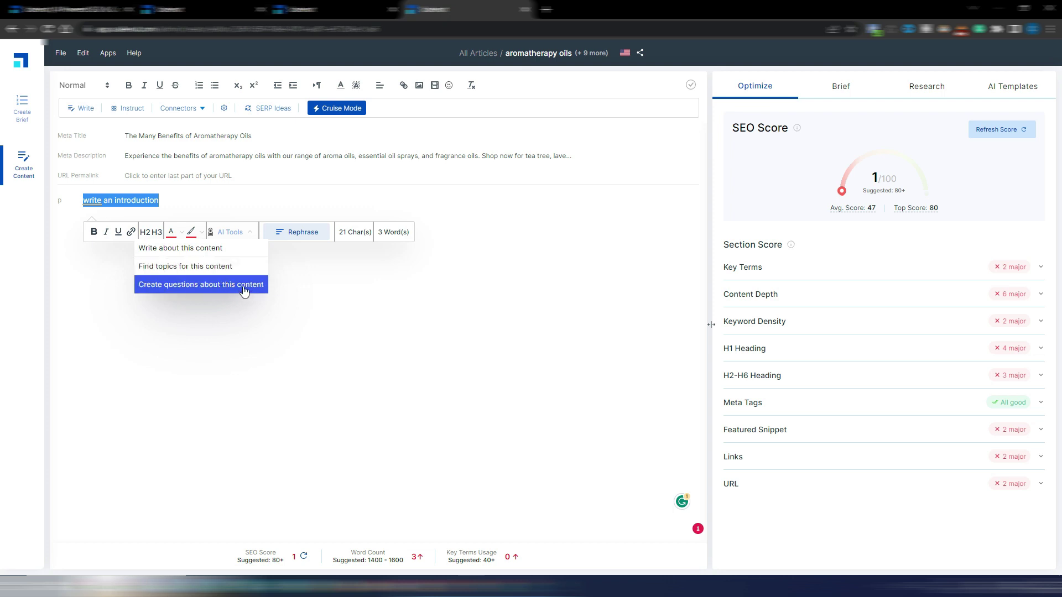
pyautogui.click(173, 201)
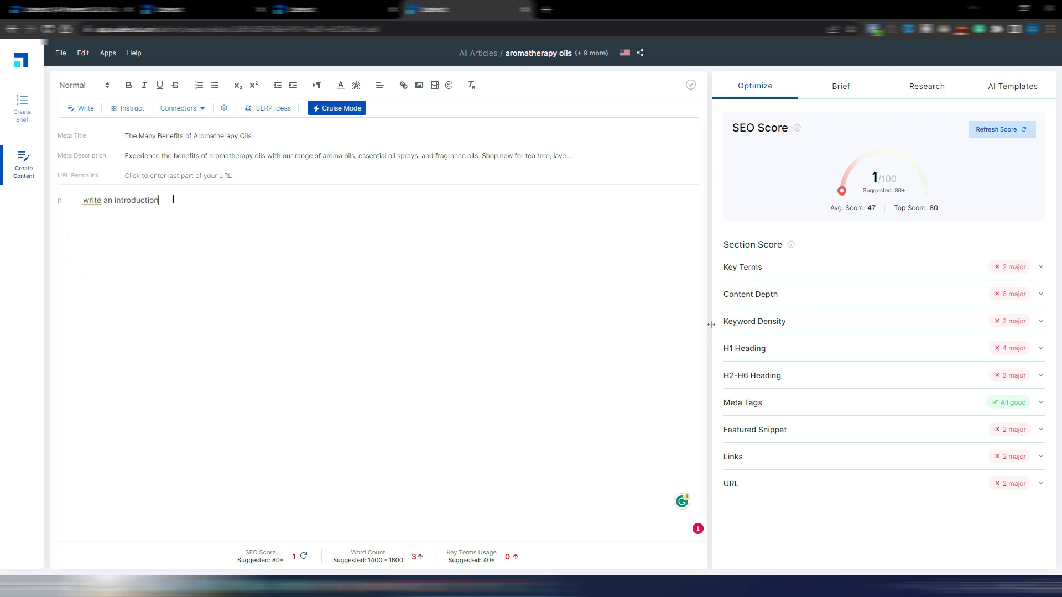
pyautogui.moveTo(169, 200); pyautogui.dragTo(84, 199)
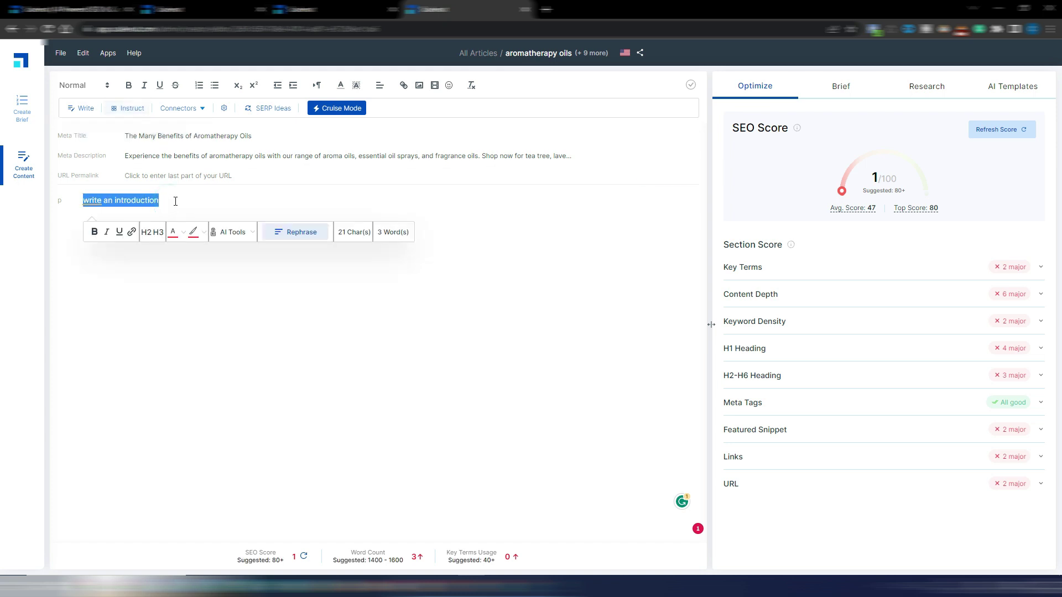
pyautogui.moveTo(172, 198); pyautogui.dragTo(63, 197)
pyautogui.press('BackSpace')
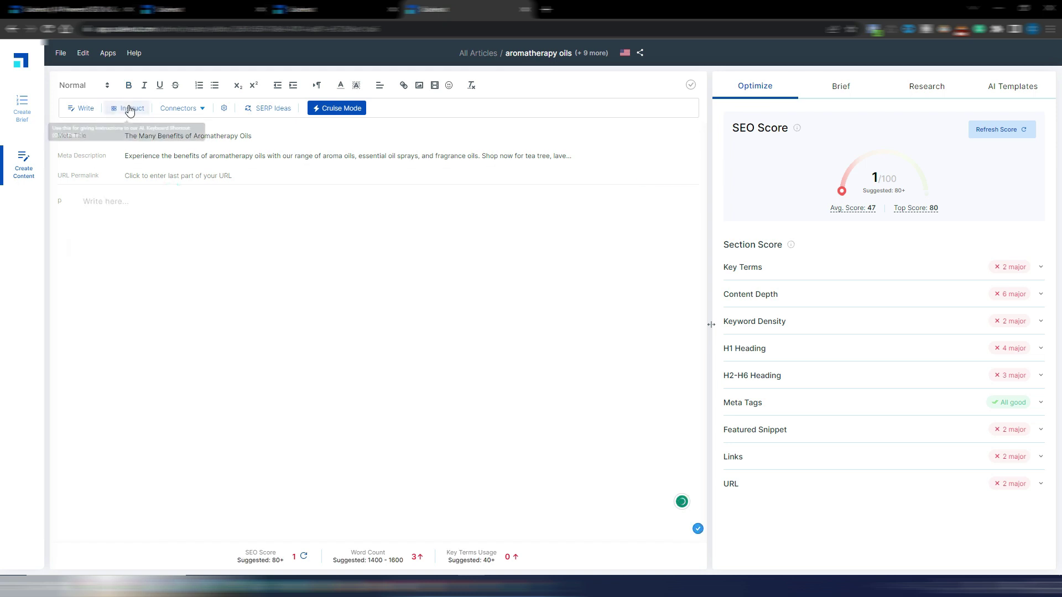
# - Generate introductions on aromatherapy oils with the Introduction Paragraph AI template, using a friendly tone
pyautogui.click(128, 109)
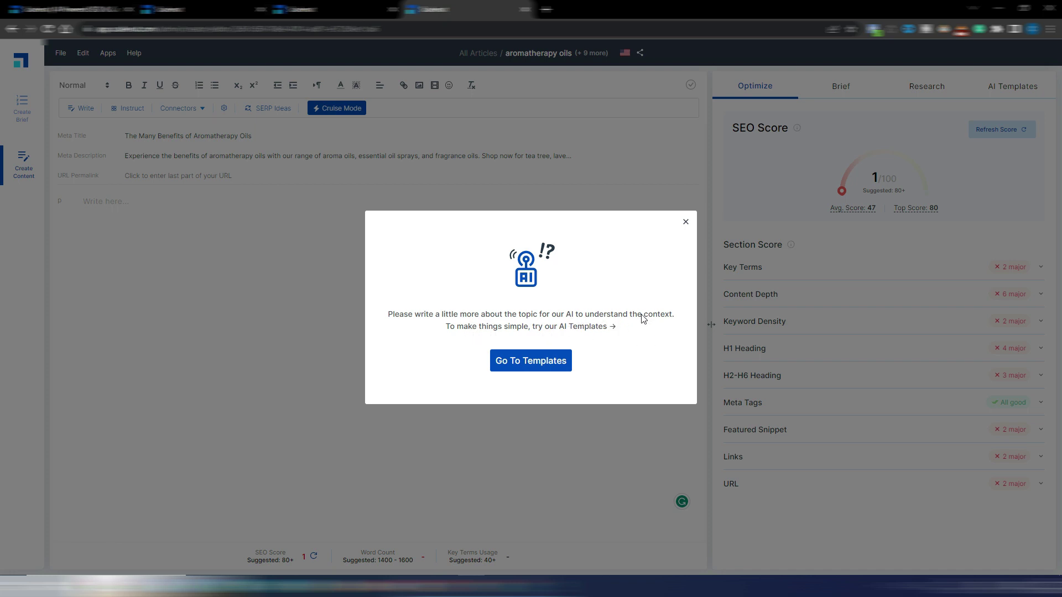
pyautogui.click(534, 360)
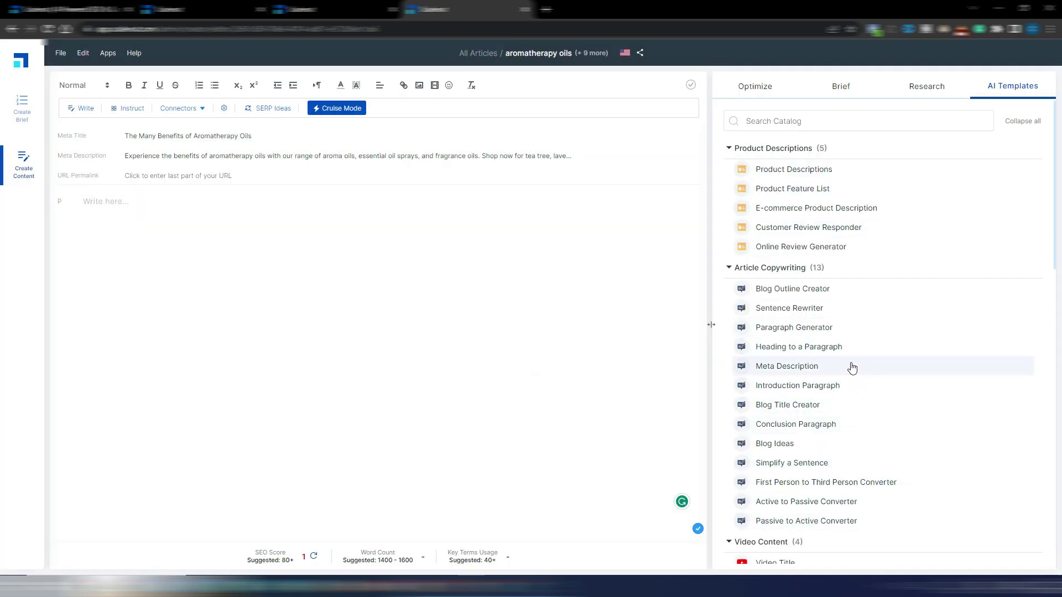
pyautogui.click(833, 386)
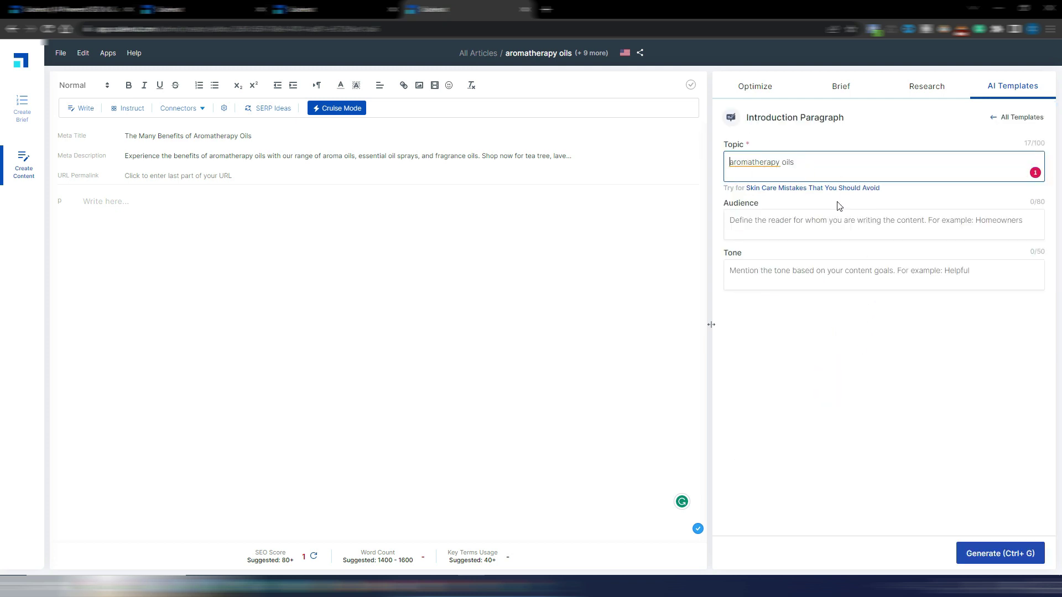
pyautogui.click(767, 222)
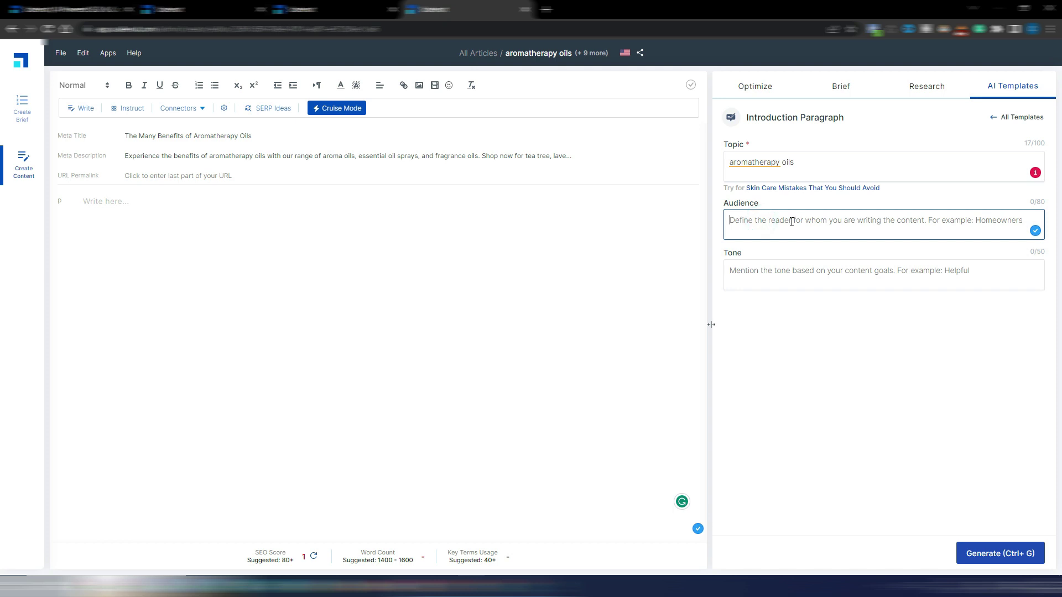
pyautogui.click(757, 271)
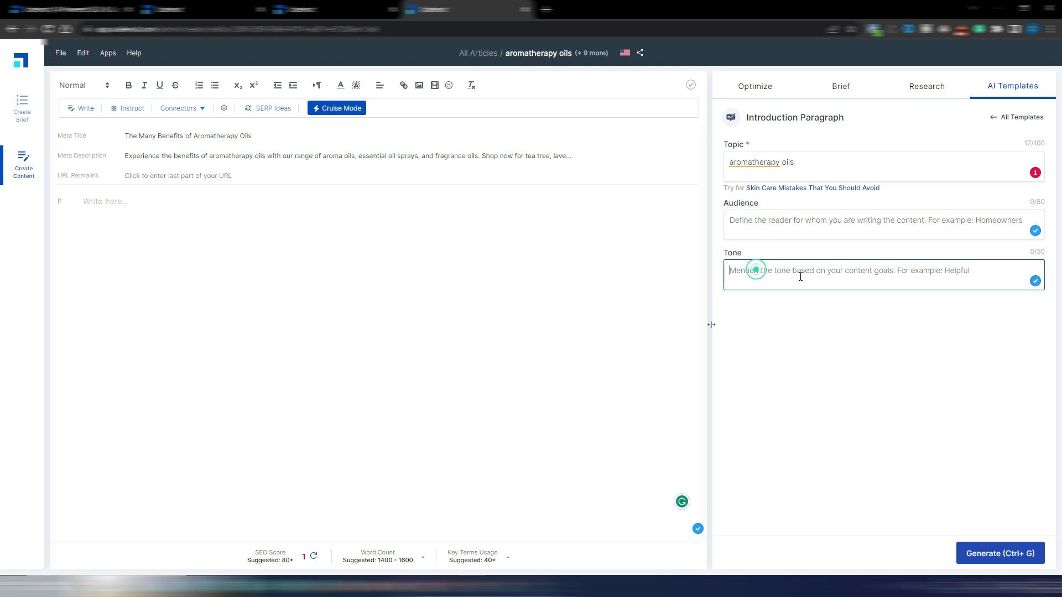
pyautogui.write('friendly')
pyautogui.hotkey('ctrl', 'g')
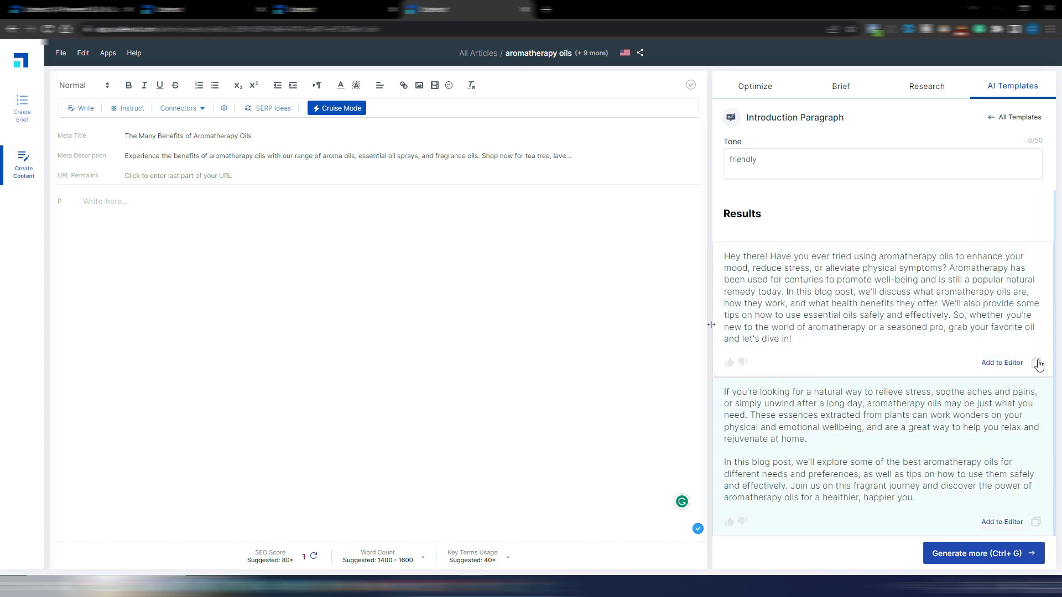
# - Add the generated introduction beginning "If you're looking for a natural way to relieve stress" to the article and remove its empty lines
pyautogui.click(1002, 522)
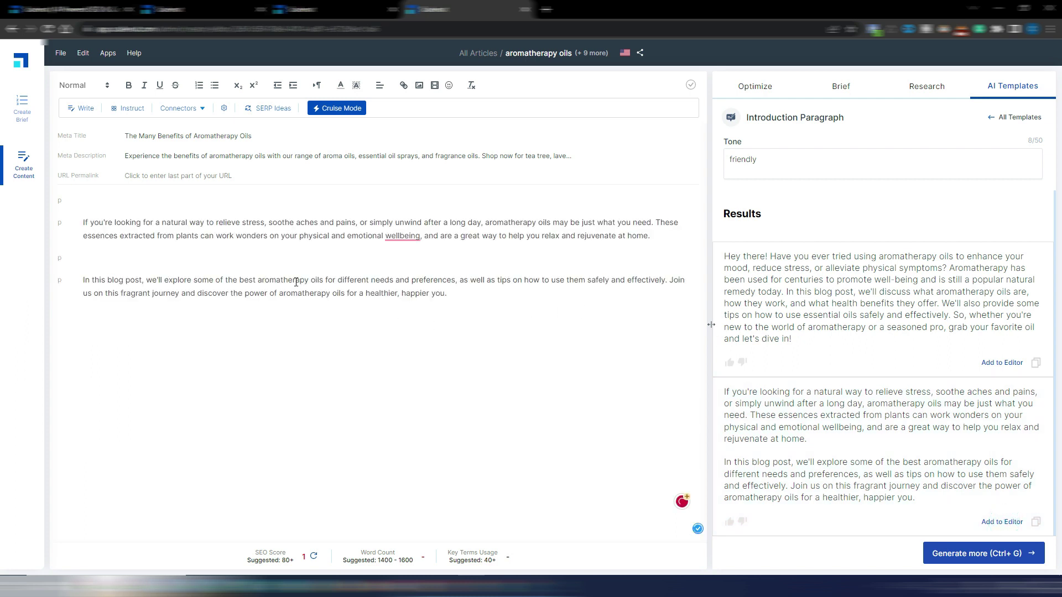
pyautogui.click(123, 200)
pyautogui.press('Delete')
pyautogui.click(106, 232)
pyautogui.press('BackSpace')
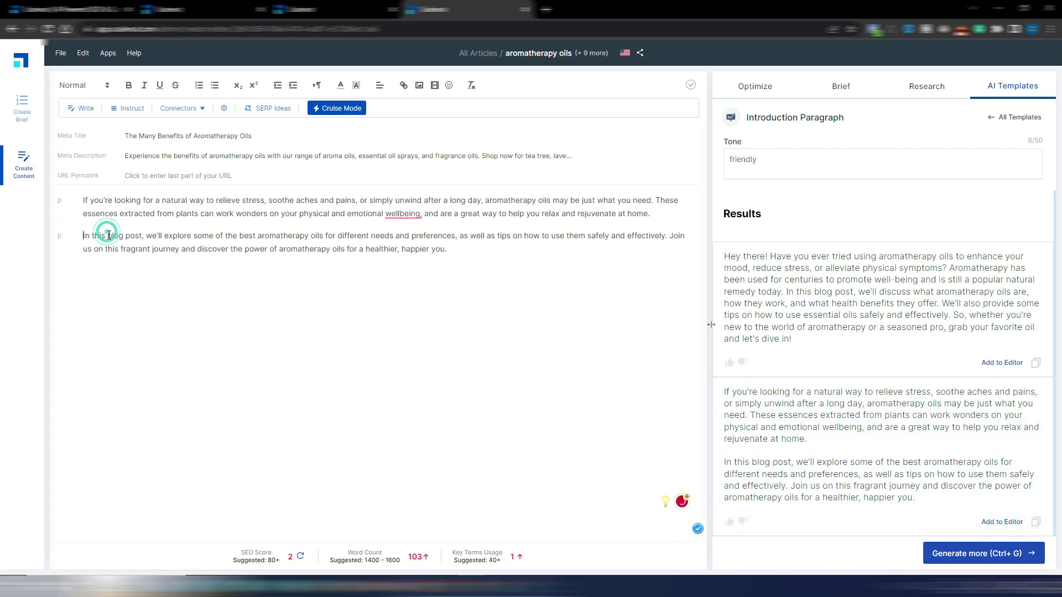
# - Have the AI add text on a new line below the introduction with Instruct, and continue it with Write
pyautogui.click(474, 256)
pyautogui.press('Return')
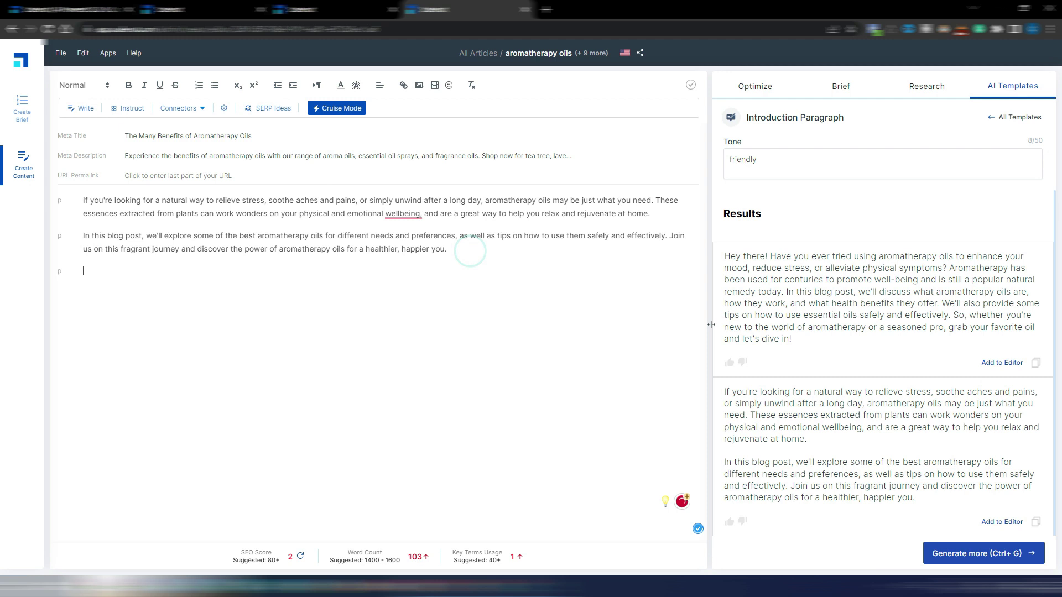
pyautogui.click(129, 110)
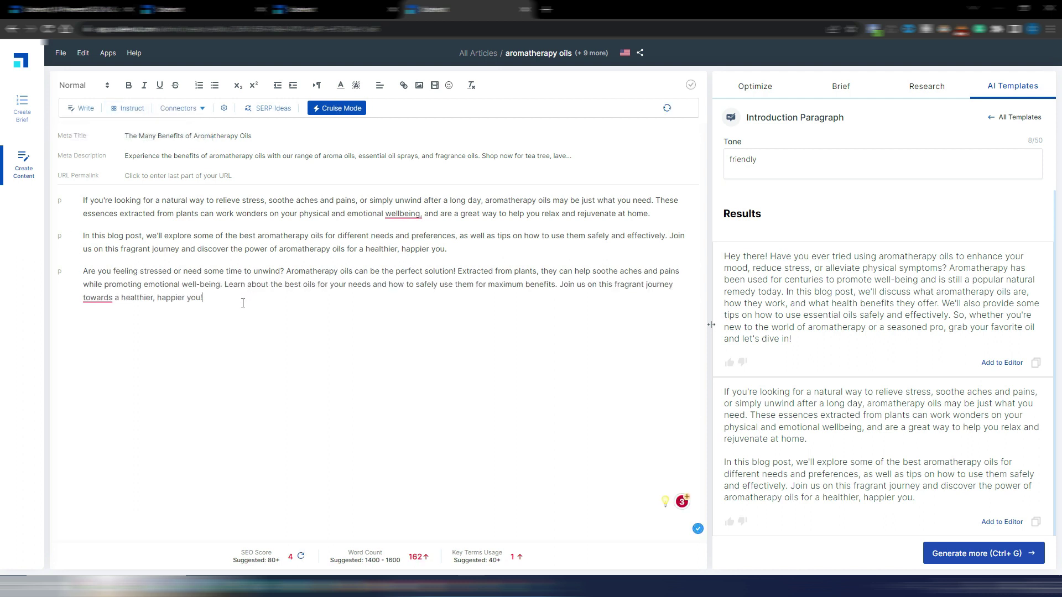
pyautogui.click(78, 109)
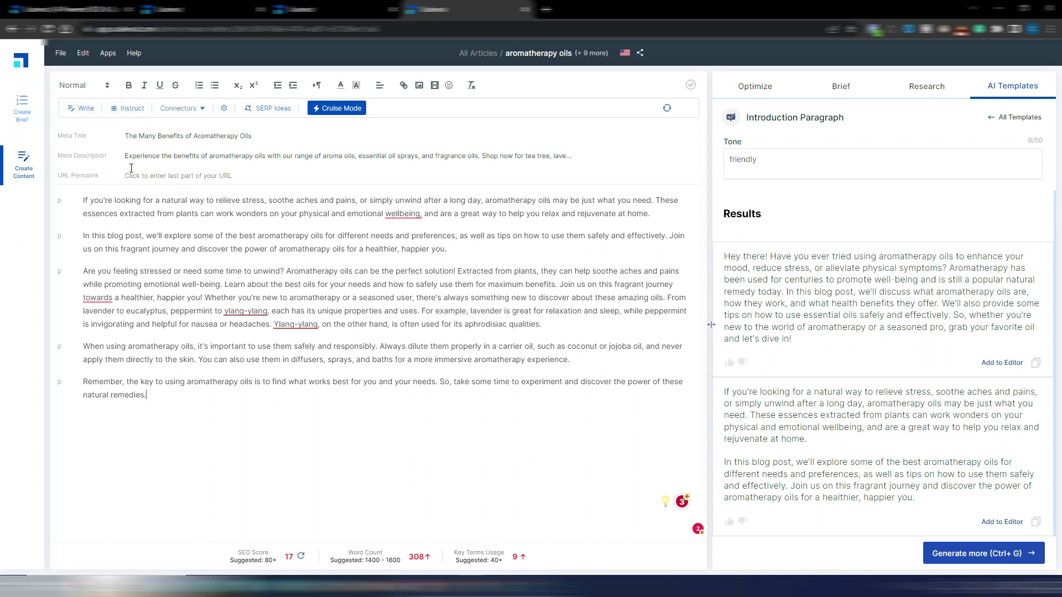
# - Instruct the AI to "write an outline" at the end of the article and delete the generated outline
pyautogui.click(127, 108)
pyautogui.write('write an outline')
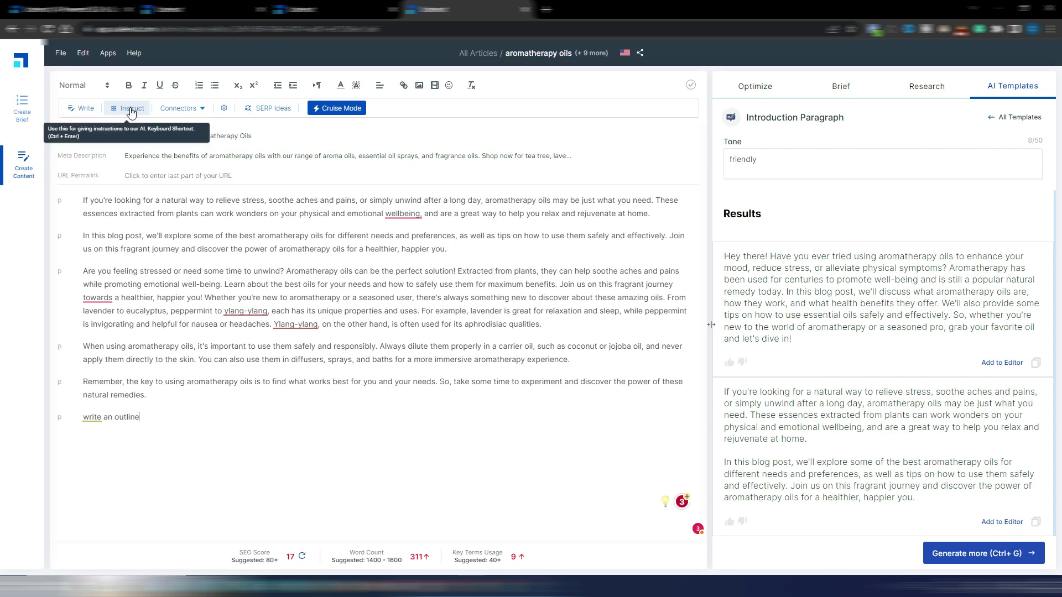
pyautogui.click(178, 416)
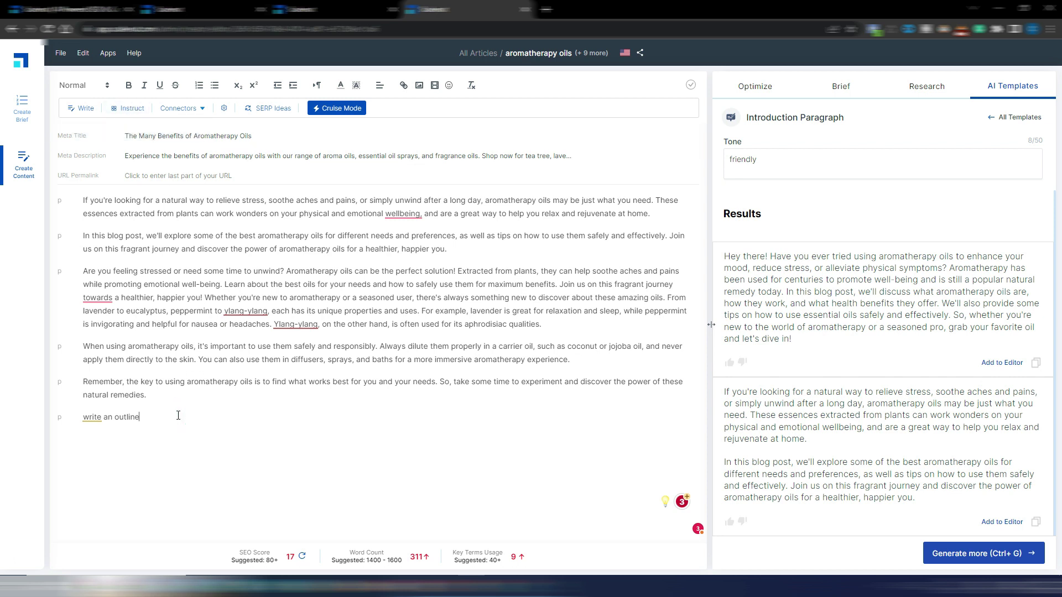
pyautogui.hotkey('ctrl', 'Return')
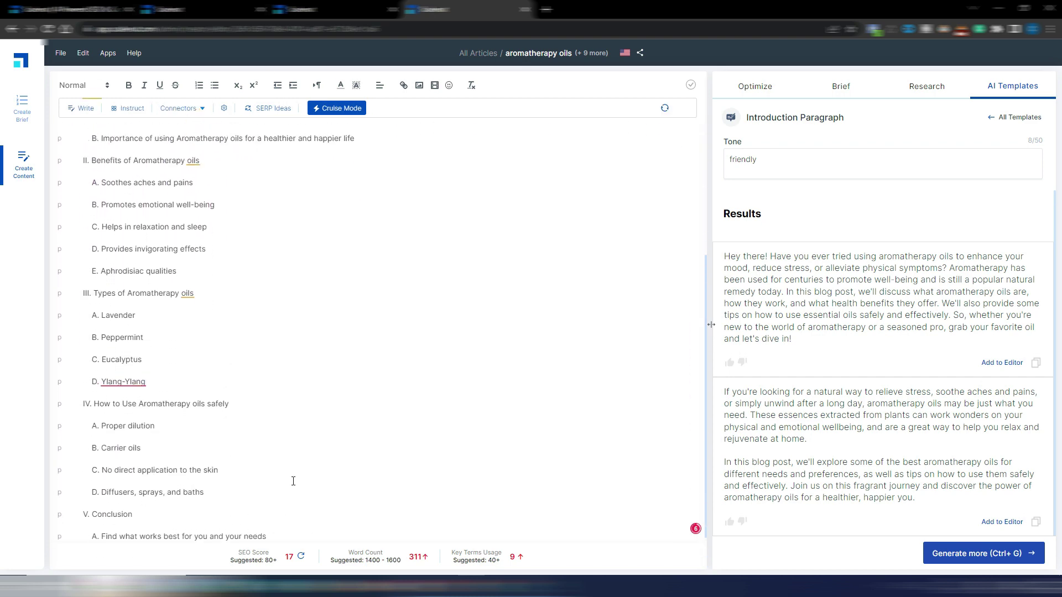
pyautogui.moveTo(318, 504); pyautogui.dragTo(144, 421)
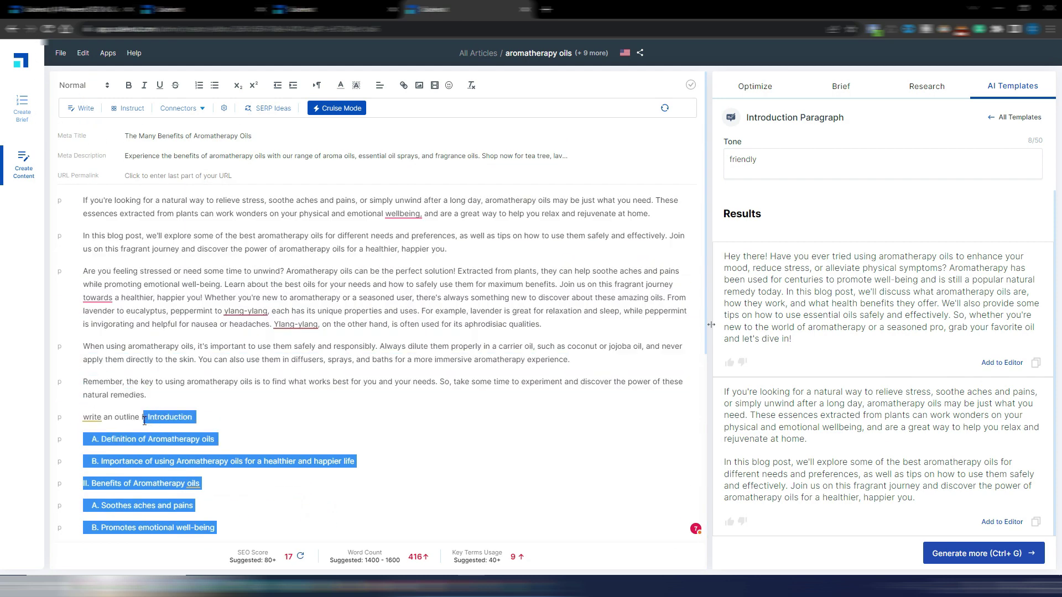
pyautogui.press('BackSpace')
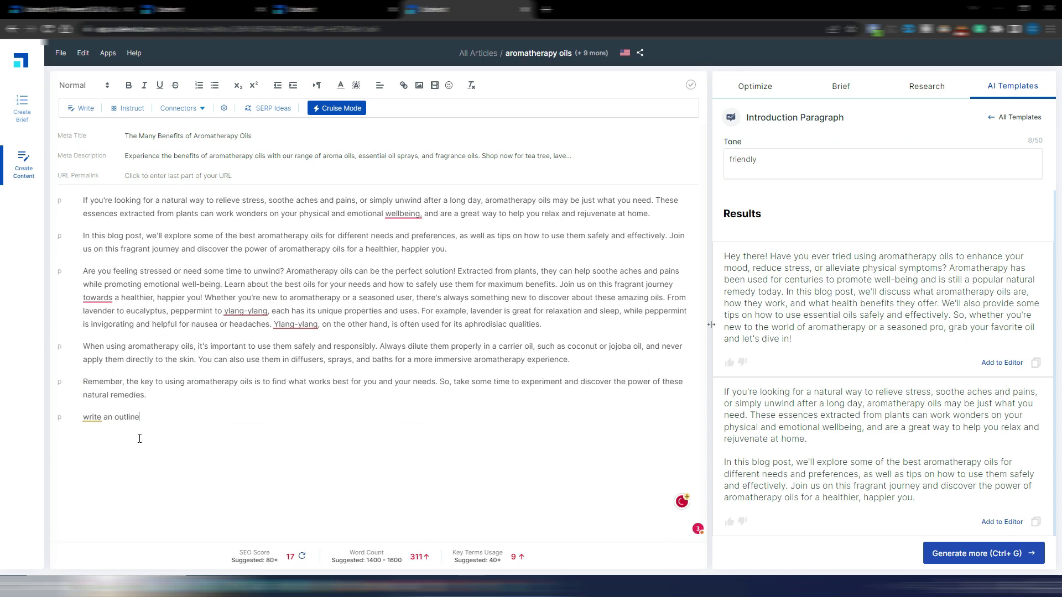
# - Start Cruise Mode for the aromatherapy oils article and proceed past the context to the blog title stage
pyautogui.moveTo(145, 416); pyautogui.dragTo(76, 197)
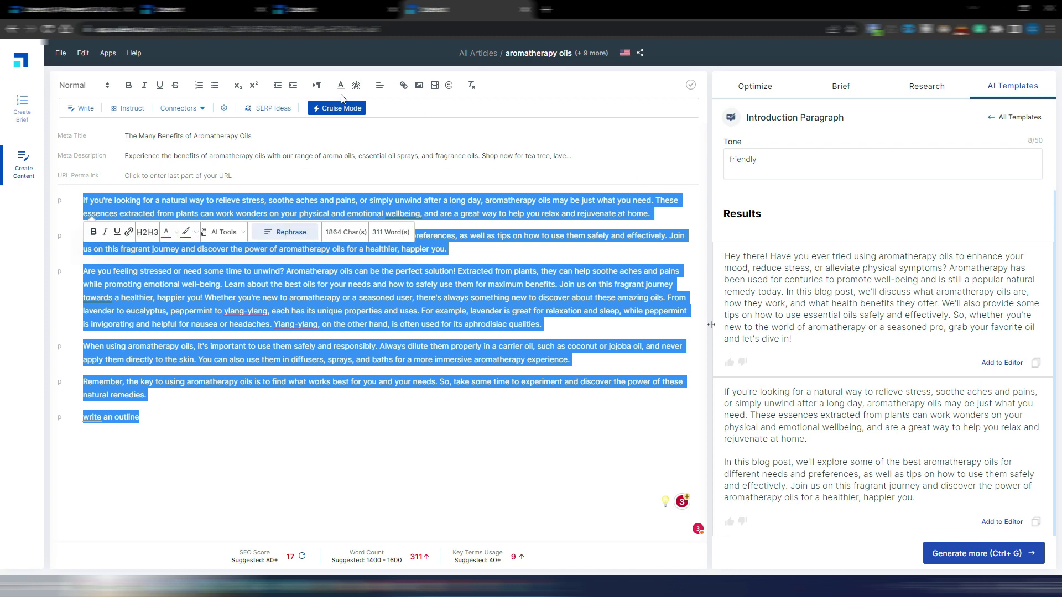
pyautogui.click(363, 449)
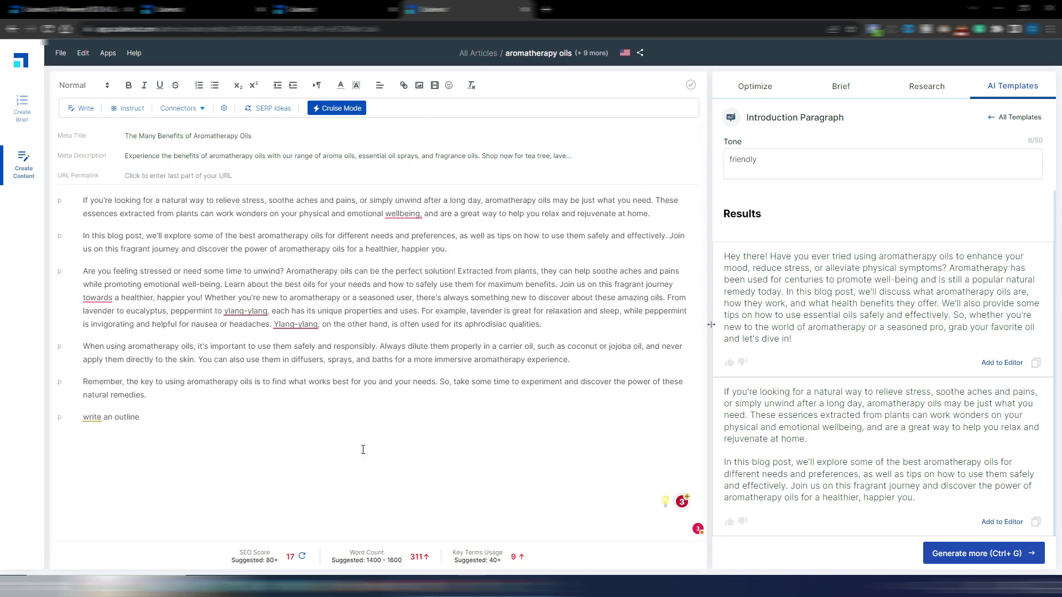
pyautogui.click(339, 109)
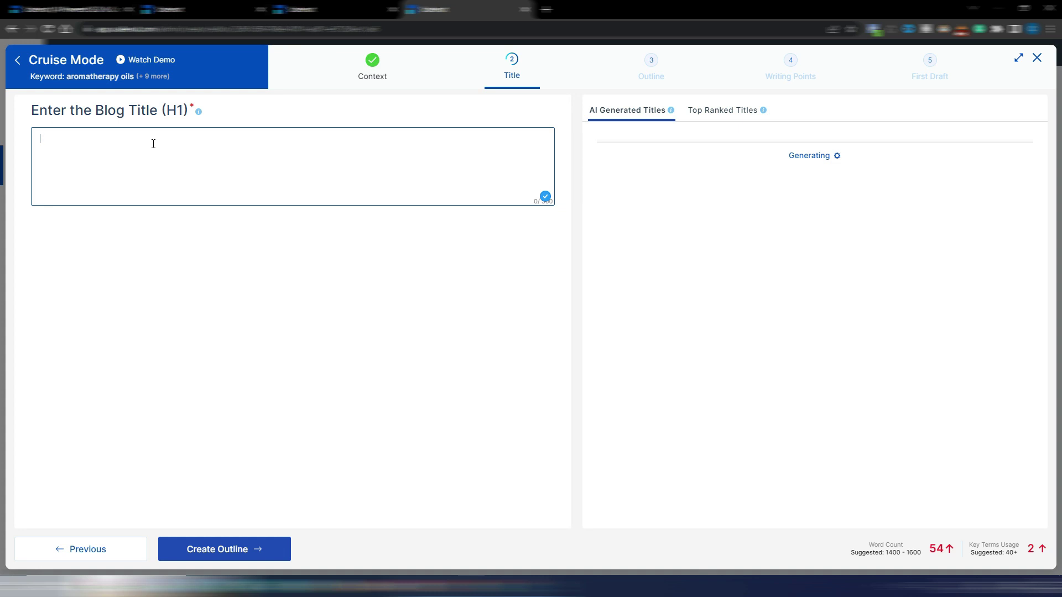
# - Set the blog title to the AI-generated "Elevate Your Health and Mood with the Benefits of Essential Oils" and check the top-ranked titles
pyautogui.write('The many benefits of aromatherapy oils')
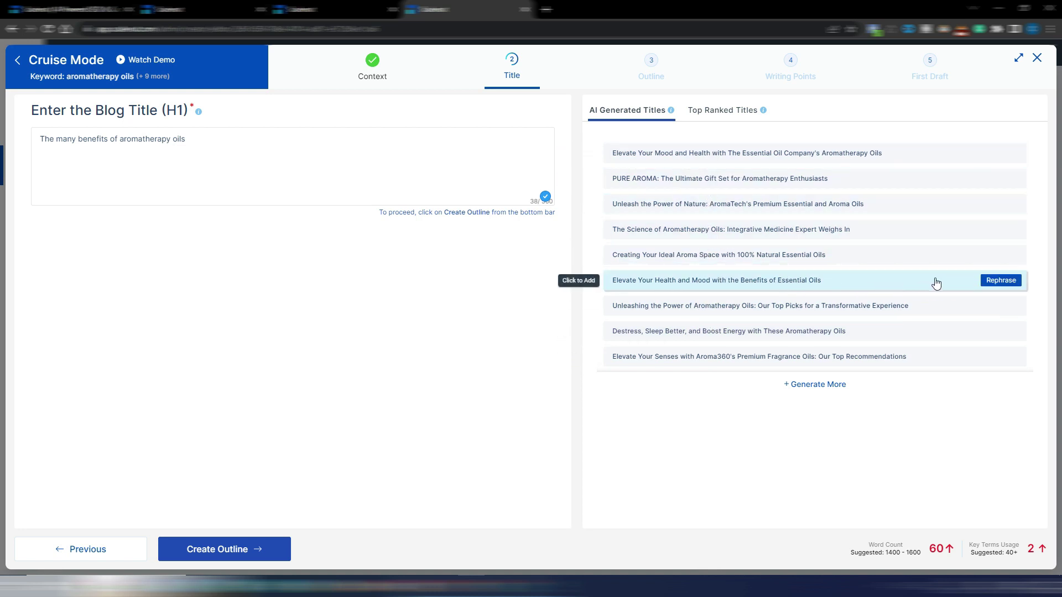
pyautogui.click(671, 284)
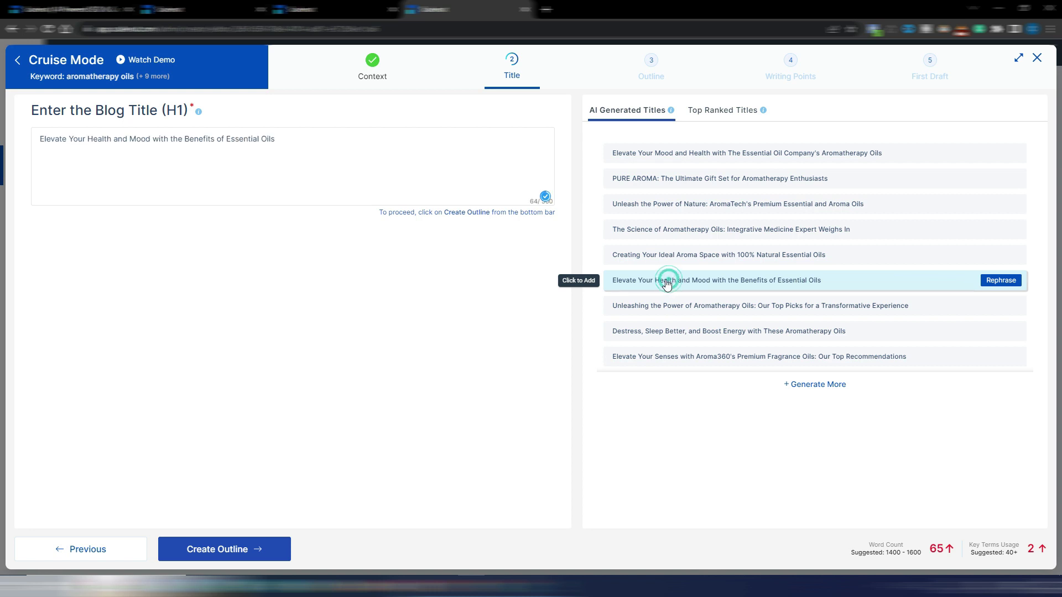
pyautogui.click(727, 111)
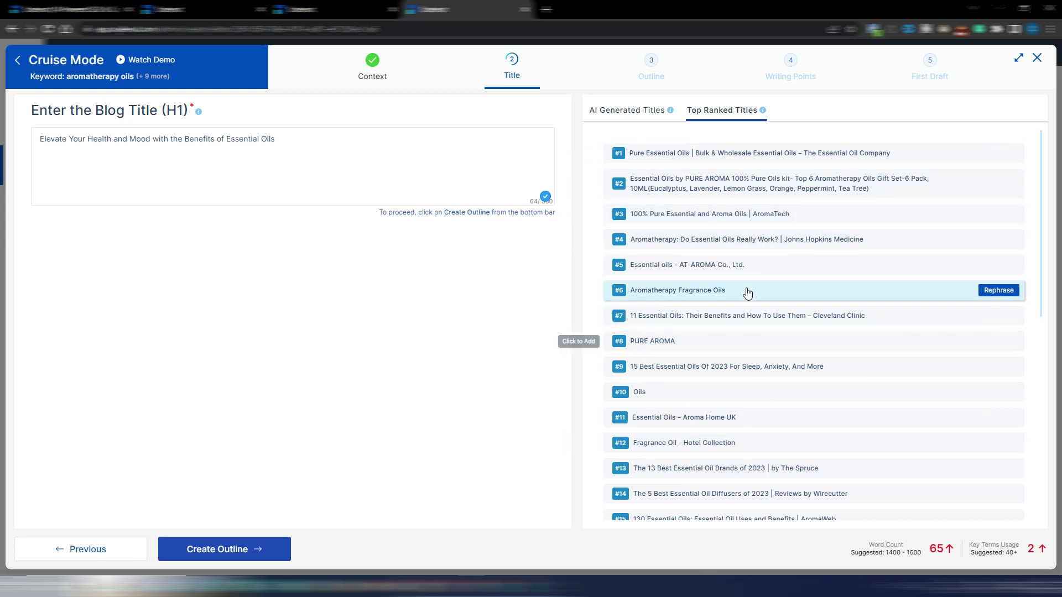
pyautogui.click(621, 113)
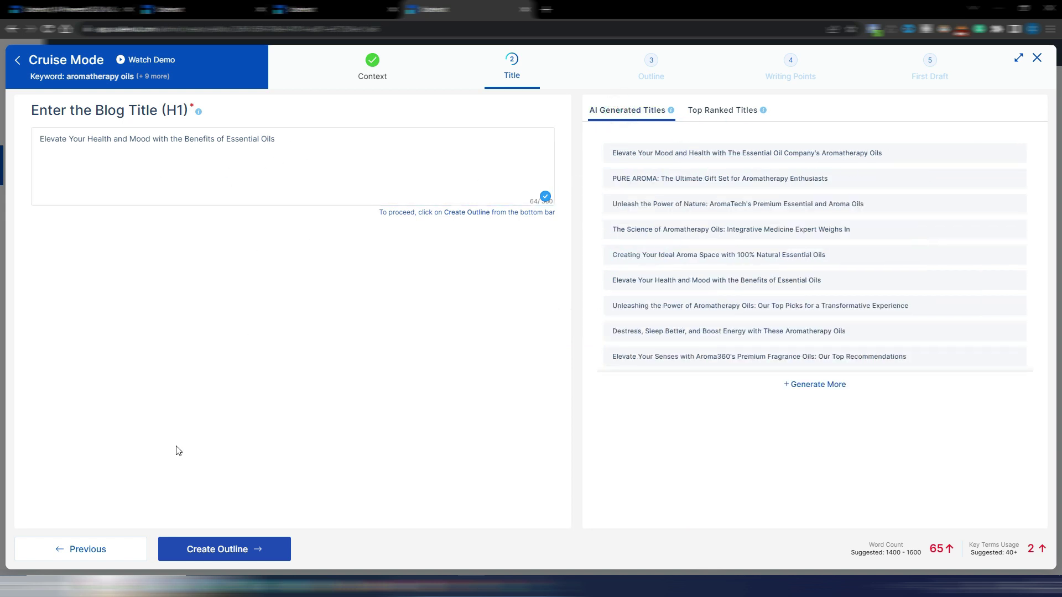
# - Create the article outline, review its headings and questions, and generate the writing points from it
pyautogui.click(218, 549)
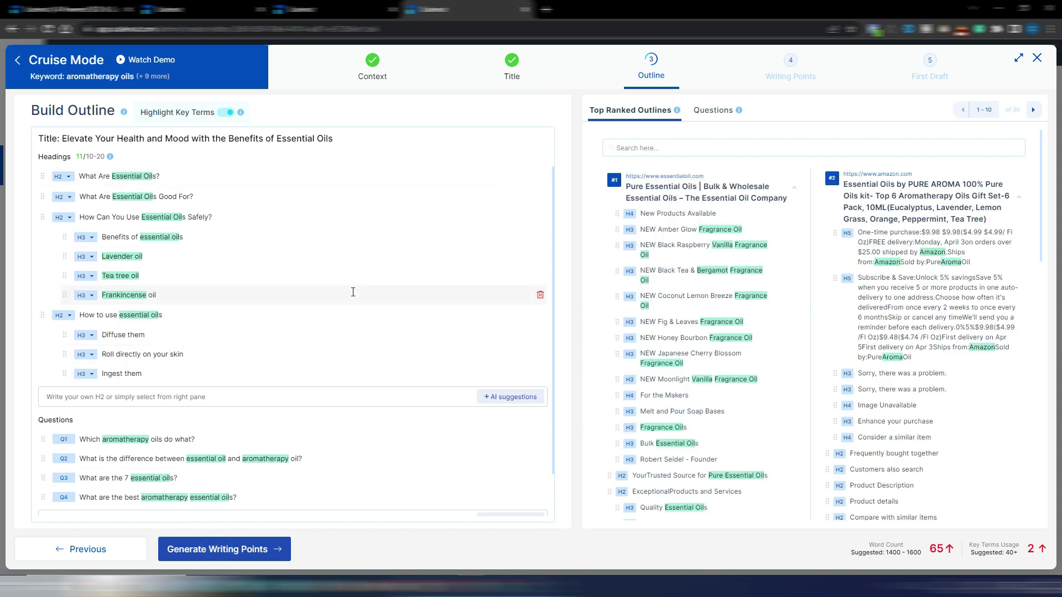
pyautogui.scroll(-1, 351, 292)
pyautogui.scroll(1, 351, 289)
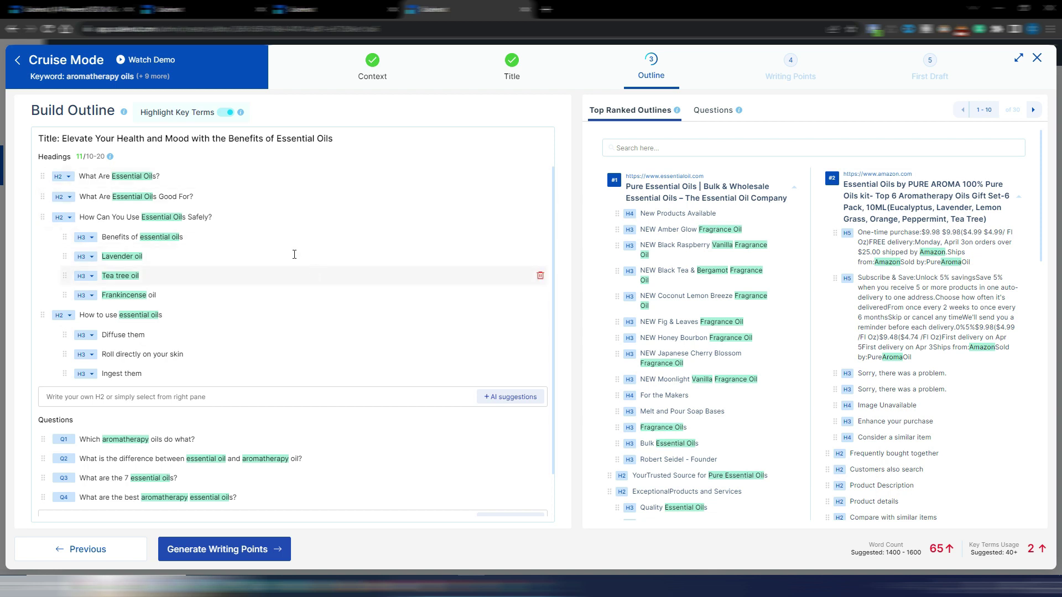
pyautogui.scroll(-1, 239, 361)
pyautogui.scroll(1, 244, 350)
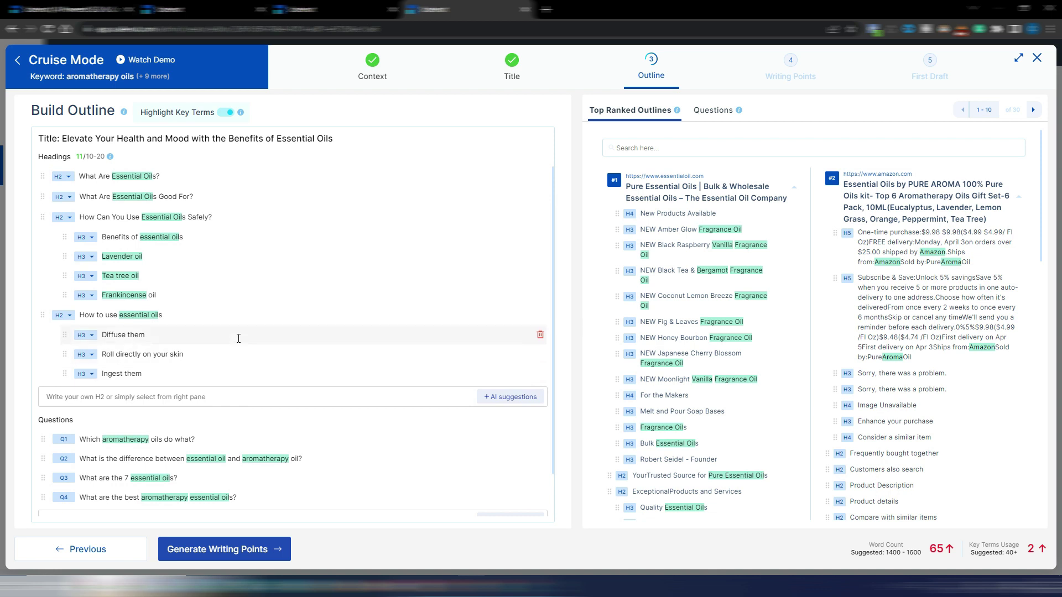
pyautogui.click(223, 549)
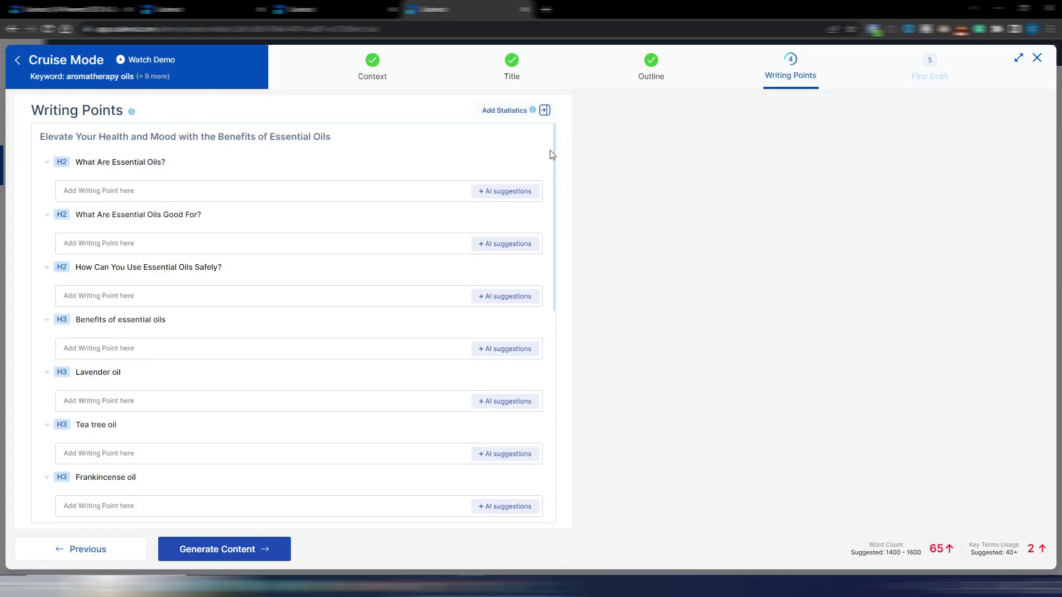
# - Show the SERP statistics and add the one beginning "Our aroma oils are blended in-house" as a writing point under "What Are Essential Oils?"
pyautogui.scroll(-7, 551, 154)
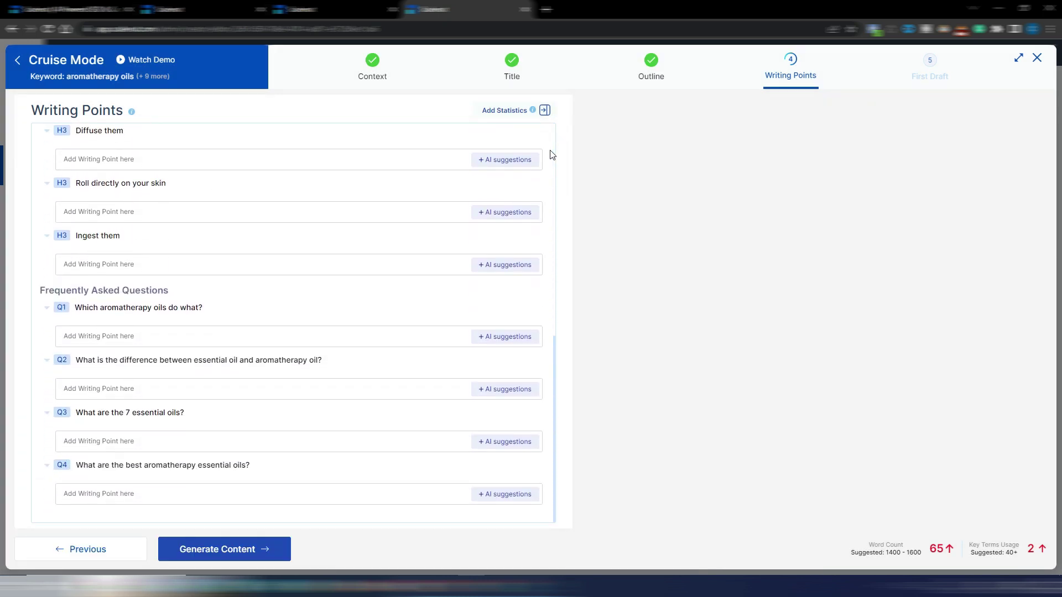
pyautogui.scroll(8, 551, 155)
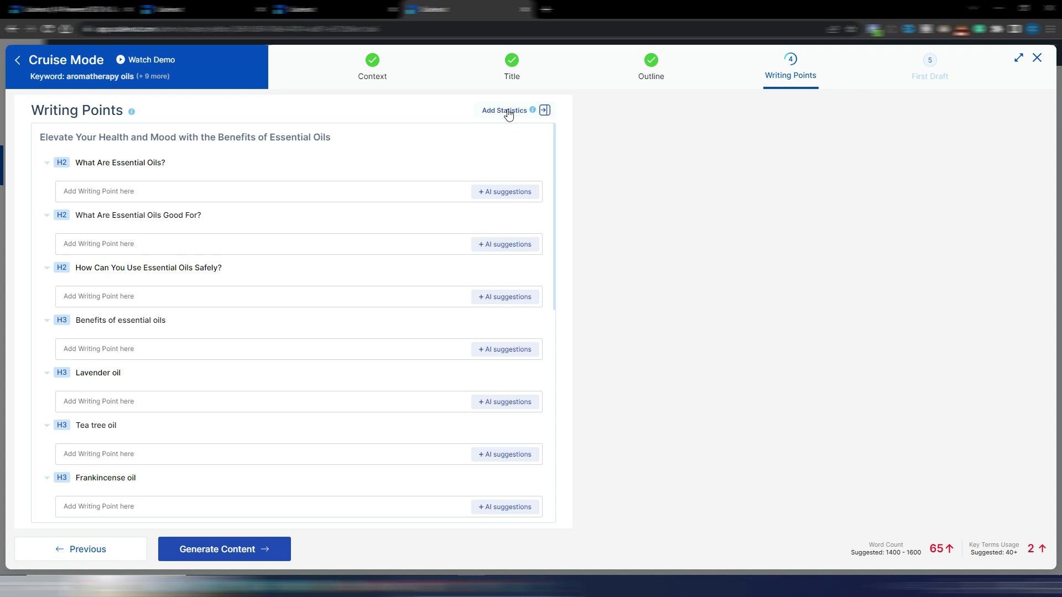
pyautogui.moveTo(533, 112)
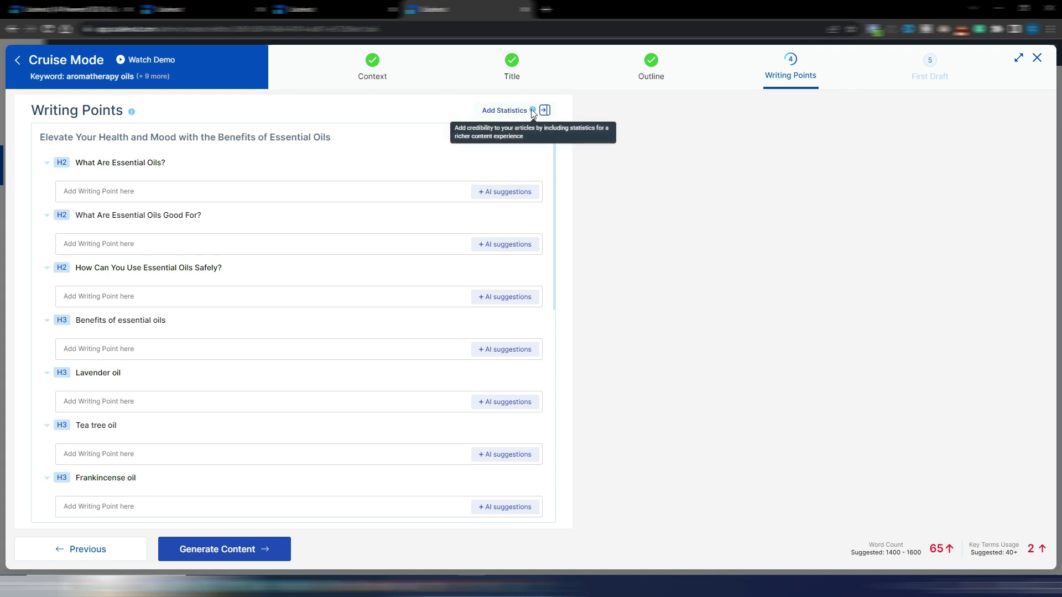
pyautogui.click(546, 111)
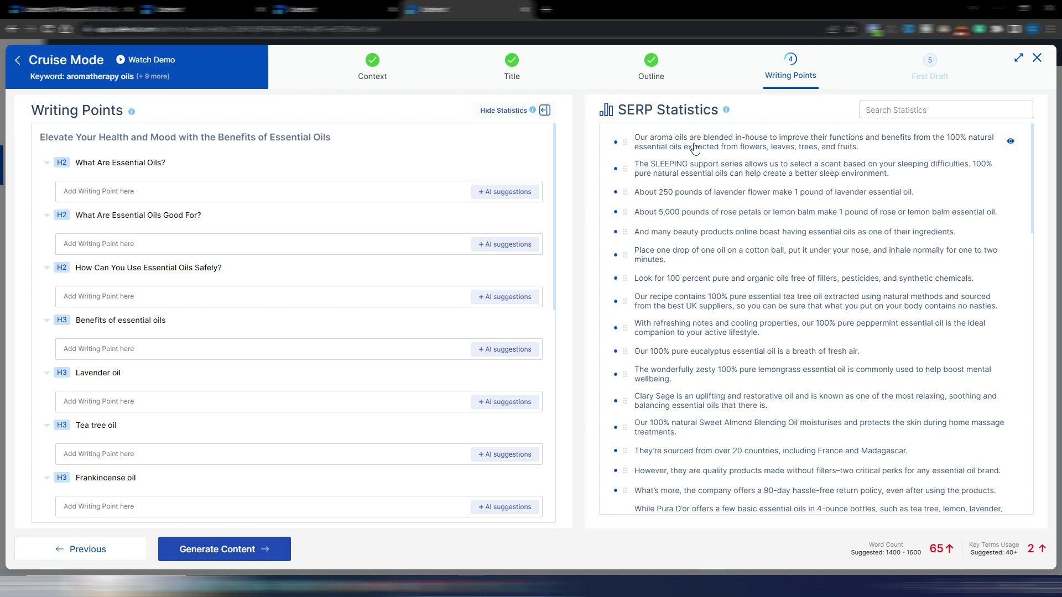
pyautogui.moveTo(624, 142); pyautogui.dragTo(72, 189)
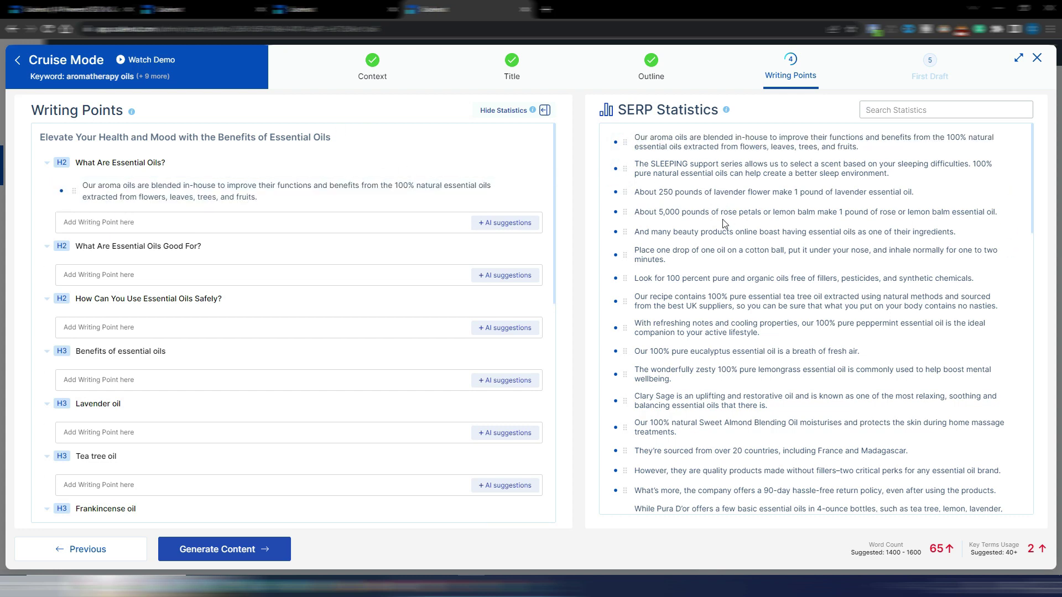
# - Look through the SERP statistics and the AI-generated writing points from the first heading to the frequently asked questions
pyautogui.scroll(-5, 723, 221)
pyautogui.scroll(-5, 723, 223)
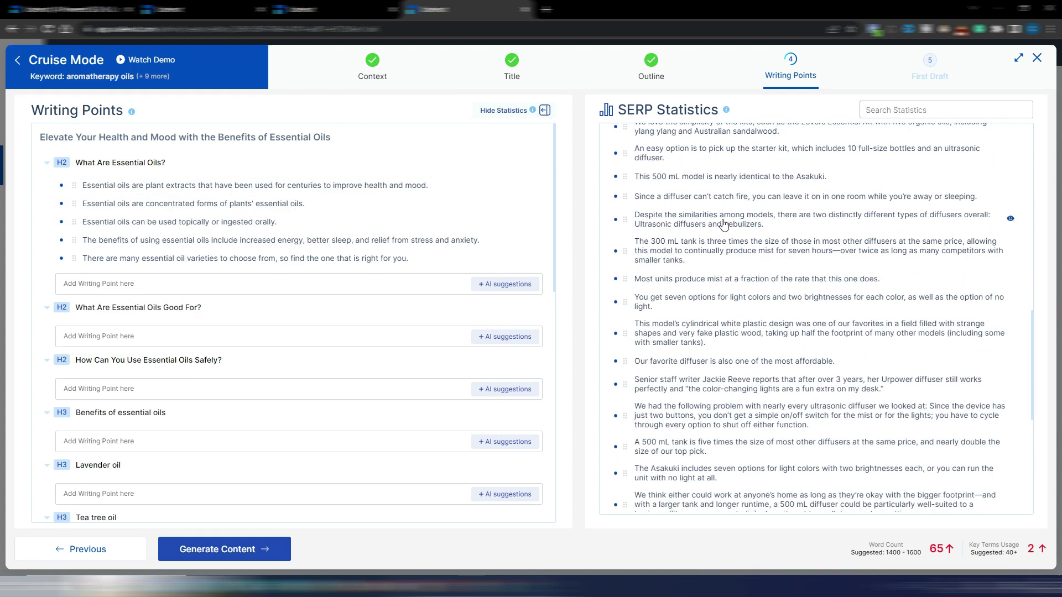
pyautogui.scroll(5, 723, 223)
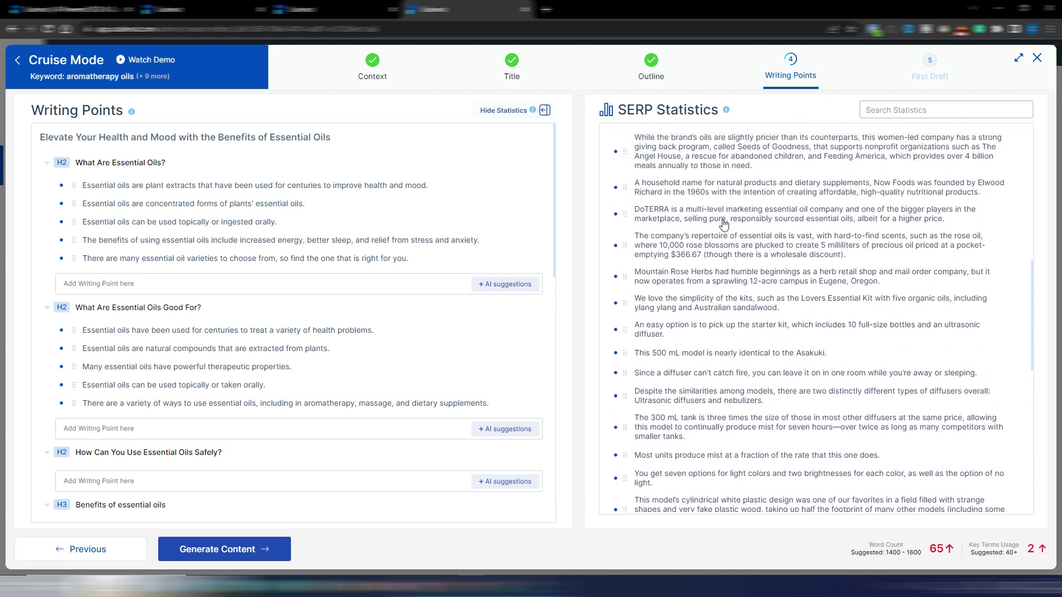
pyautogui.scroll(3, 723, 223)
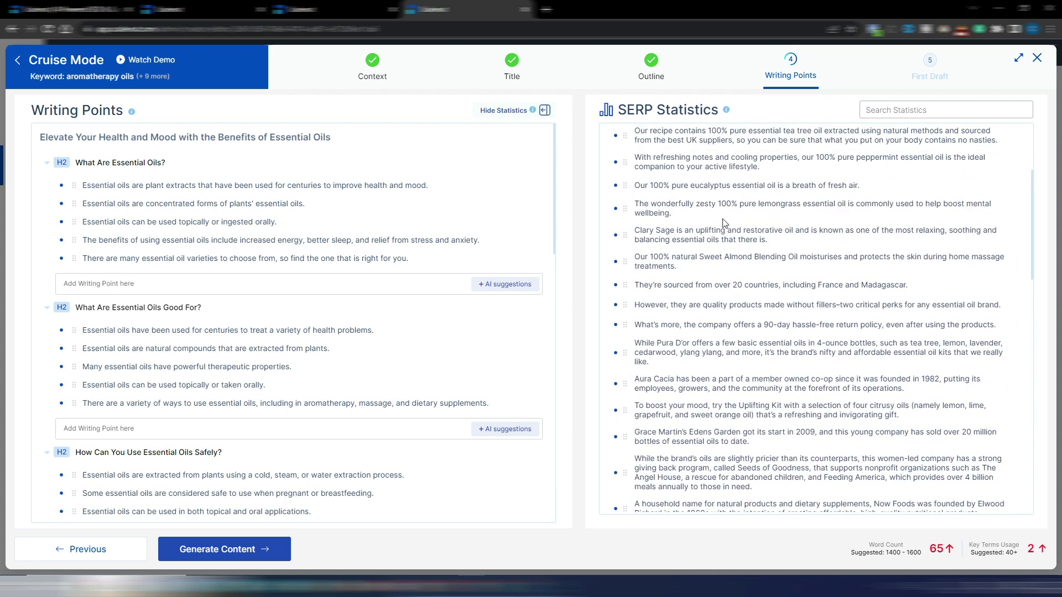
pyautogui.scroll(-10, 723, 221)
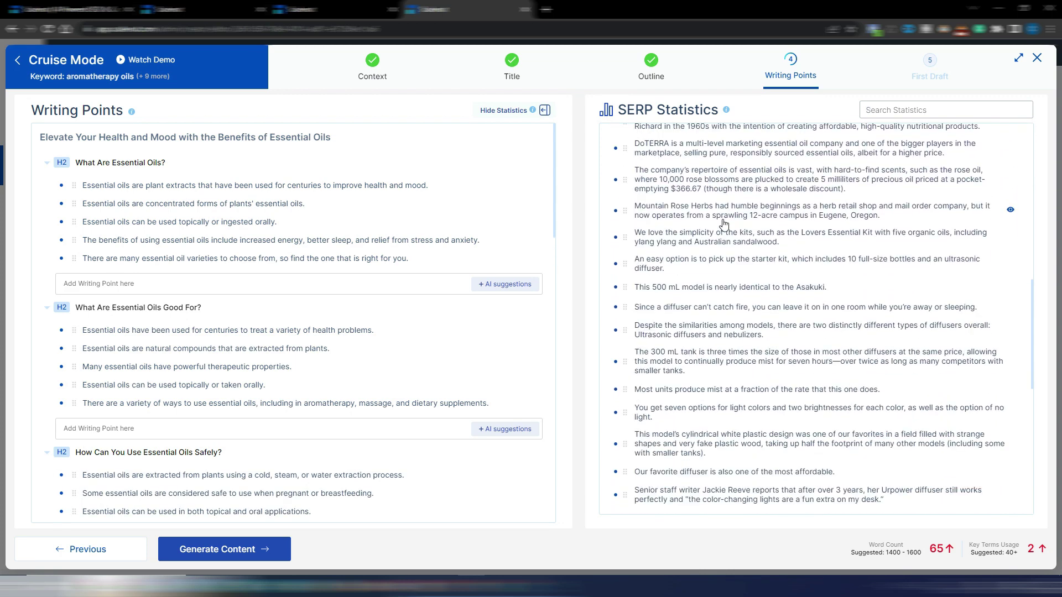
pyautogui.scroll(-2, 724, 223)
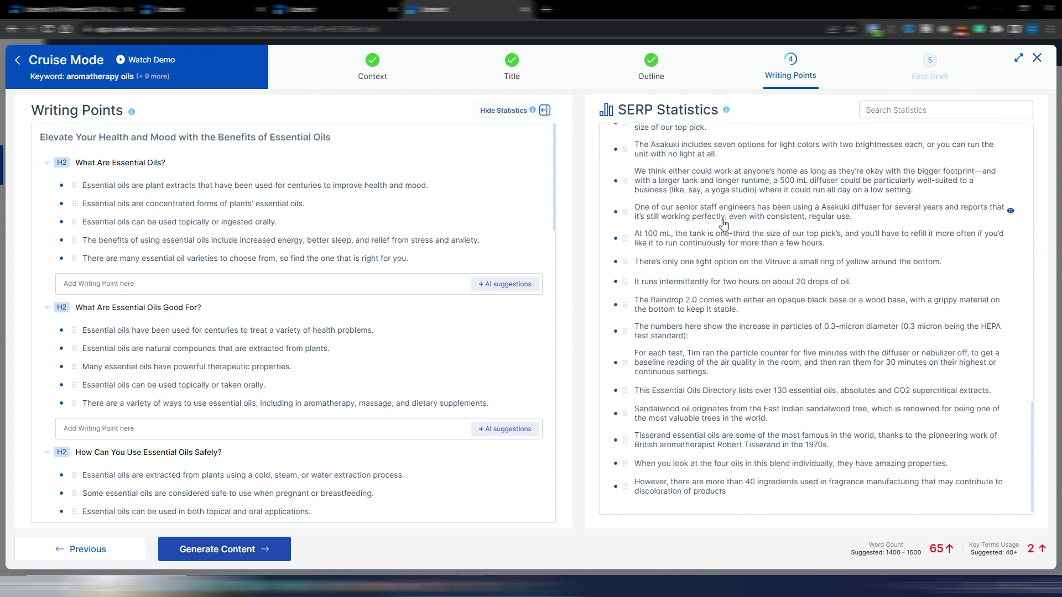
pyautogui.scroll(-15, 254, 207)
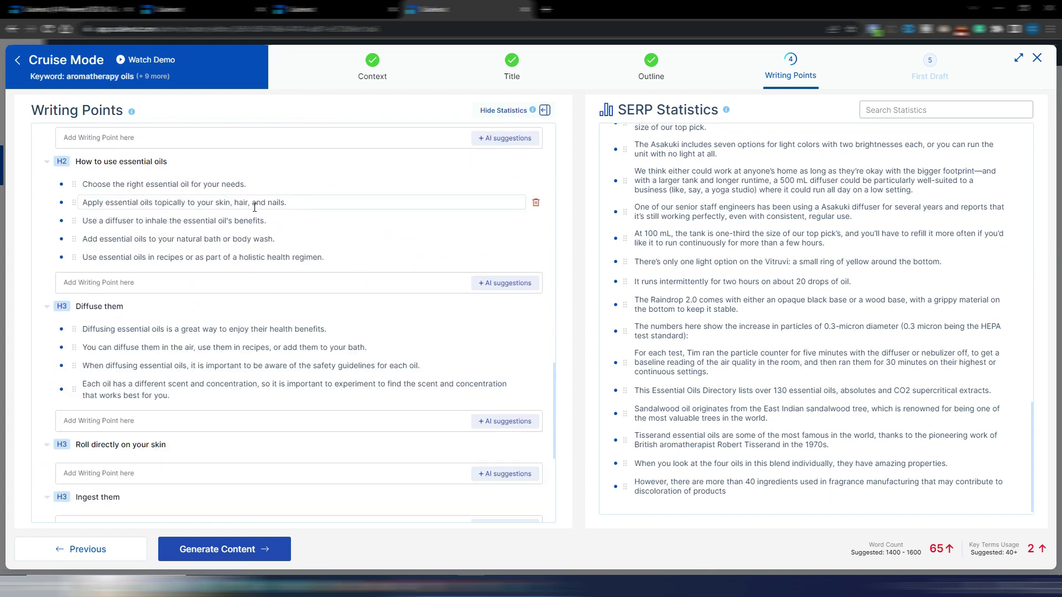
pyautogui.scroll(-5, 254, 208)
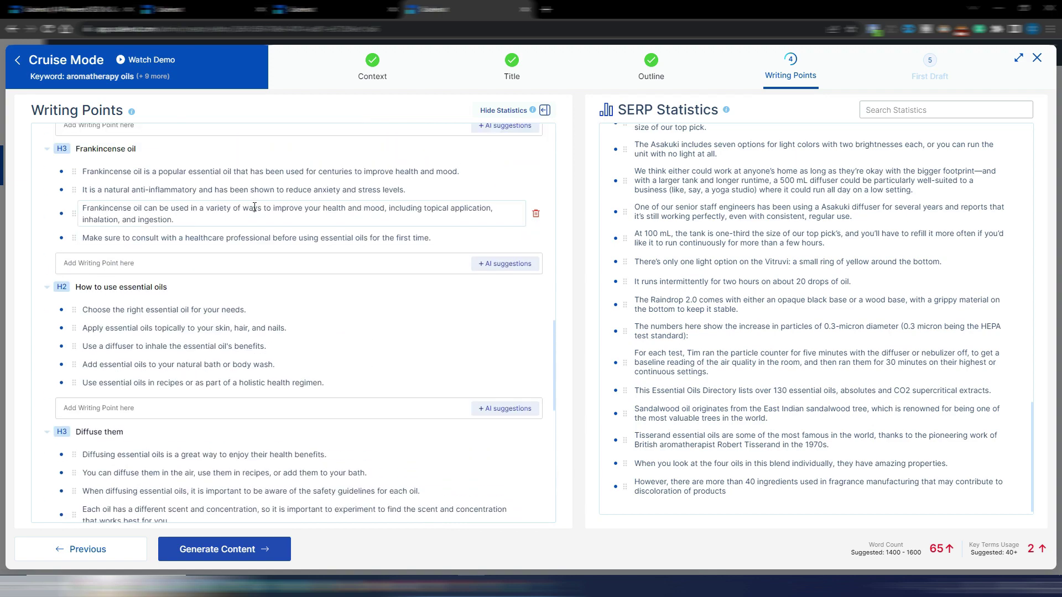
pyautogui.scroll(-7, 253, 205)
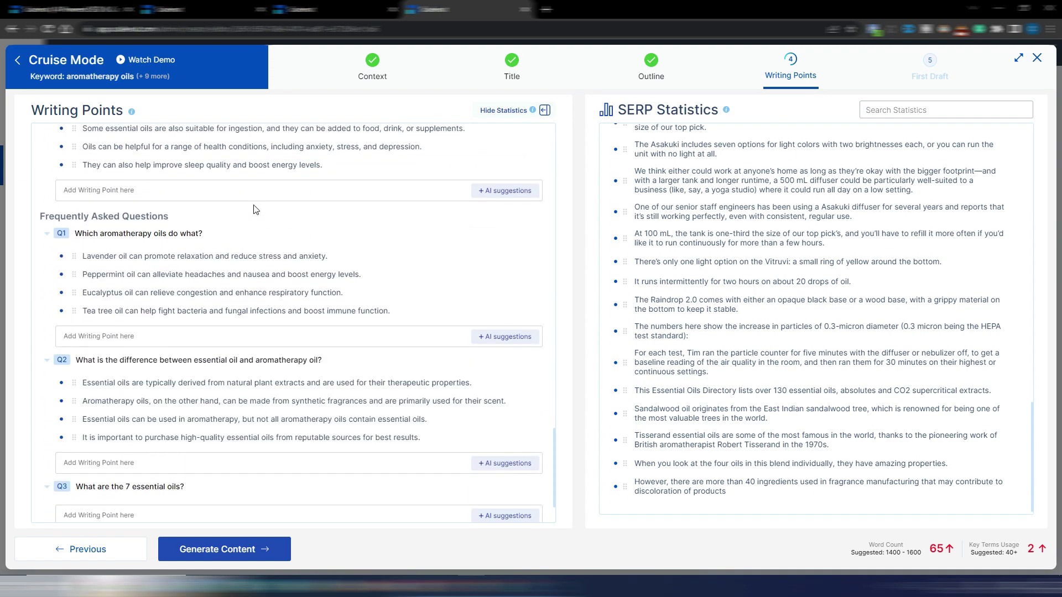
pyautogui.scroll(-2, 256, 209)
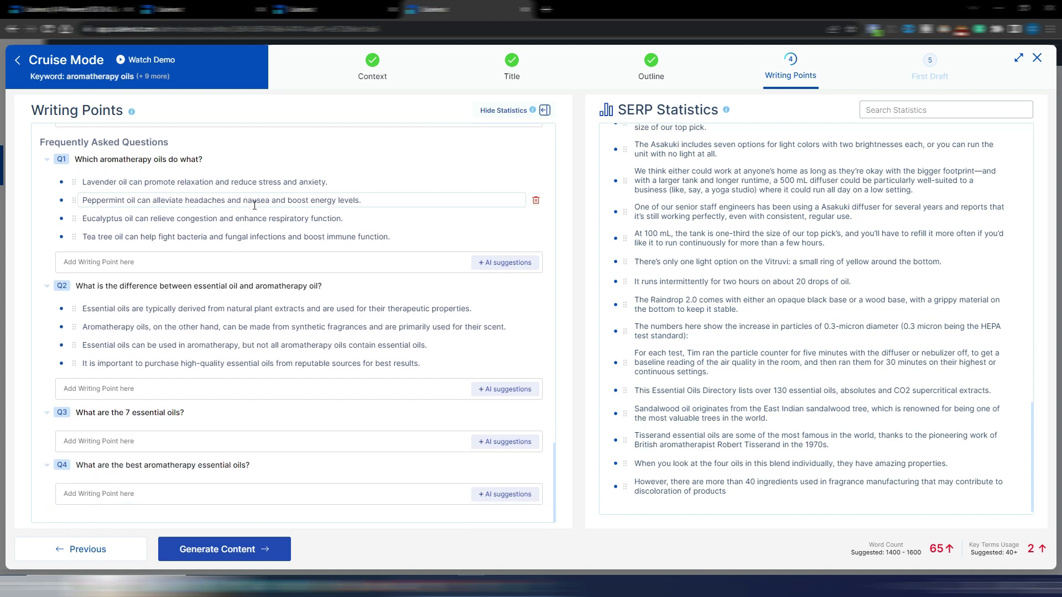
pyautogui.scroll(10, 254, 206)
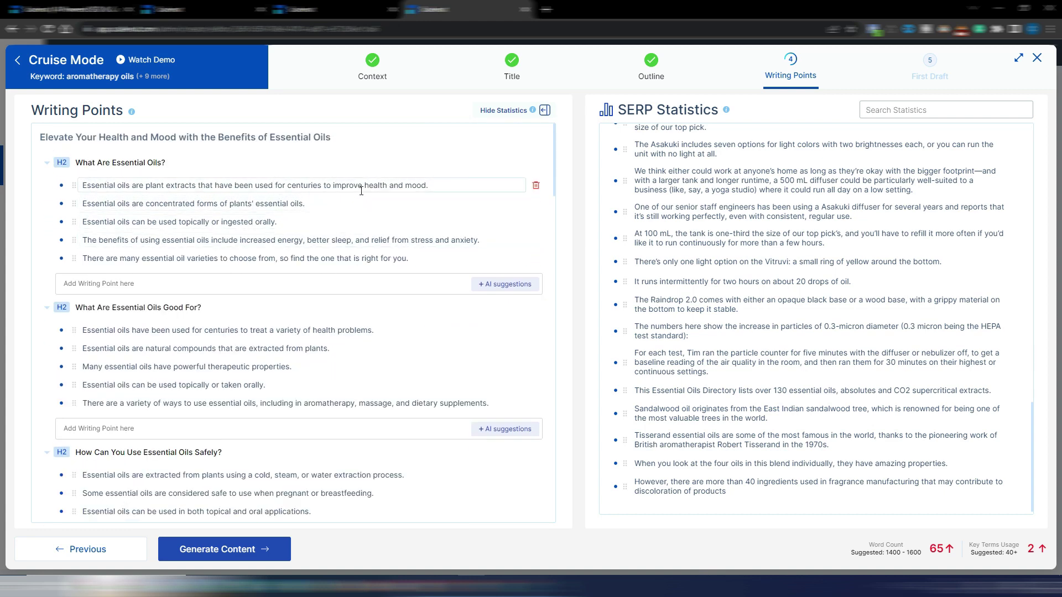
# - Open the first writing point under "What Are Essential Oils?" for editing and generate the first draft from the writing points
pyautogui.click(408, 185)
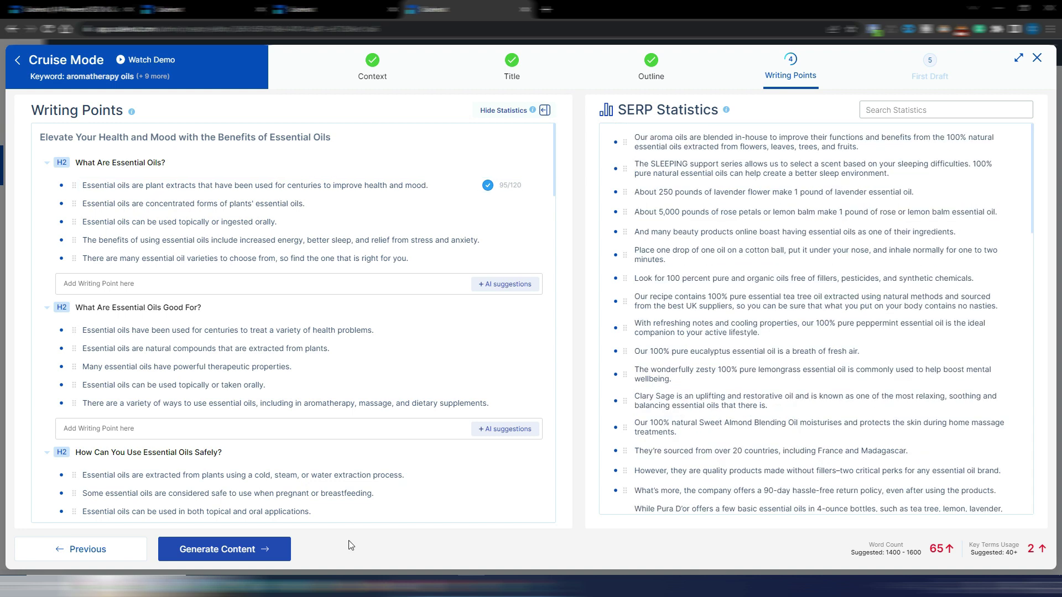
pyautogui.click(248, 555)
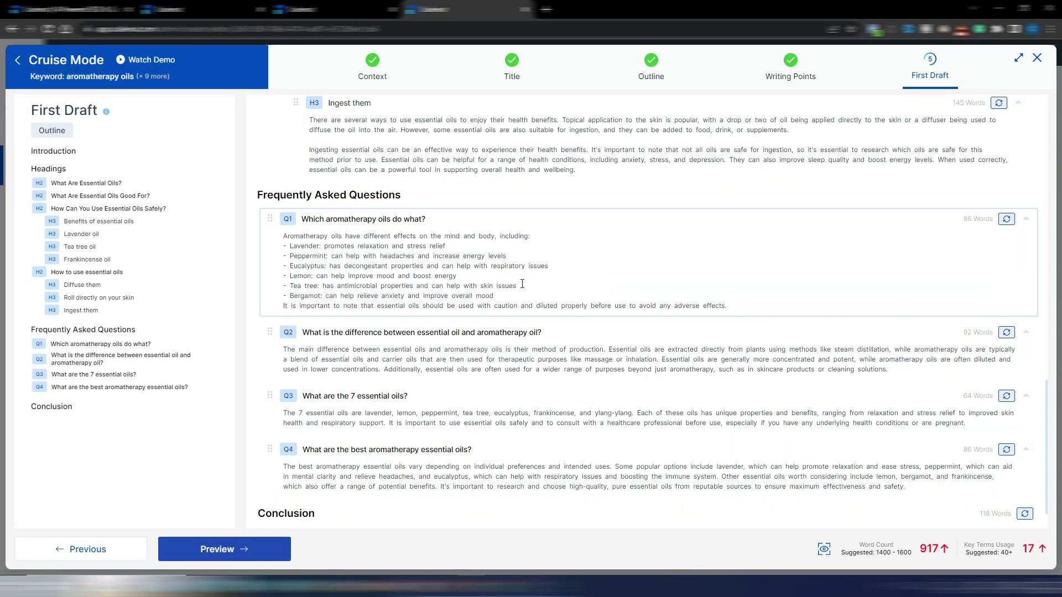
# - Read through the generated first draft, from its introduction and headings to the frequently asked questions and conclusion
pyautogui.scroll(15, 742, 281)
pyautogui.scroll(7, 743, 281)
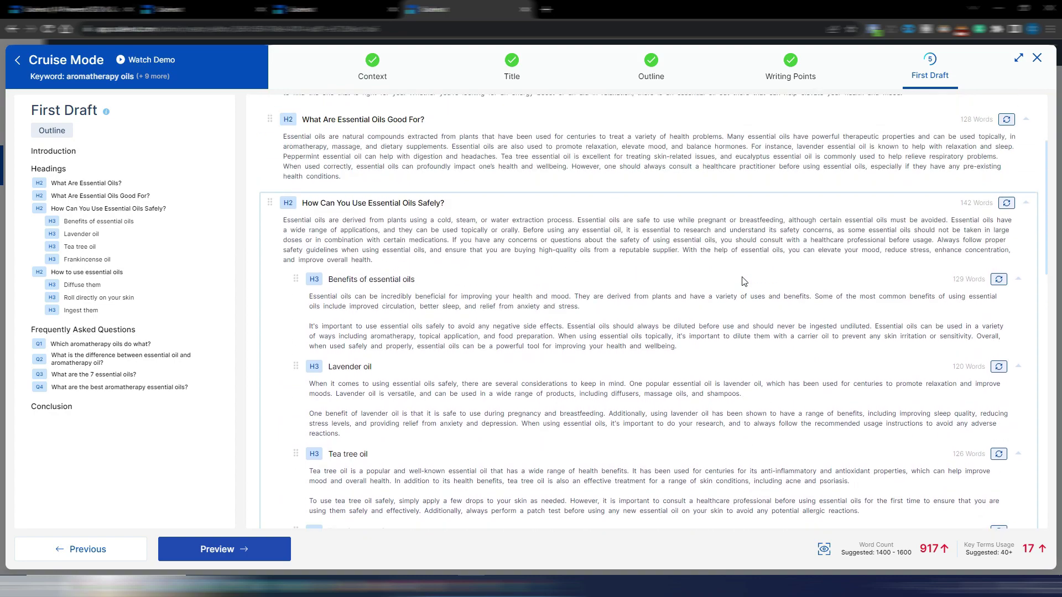
pyautogui.scroll(-10, 743, 281)
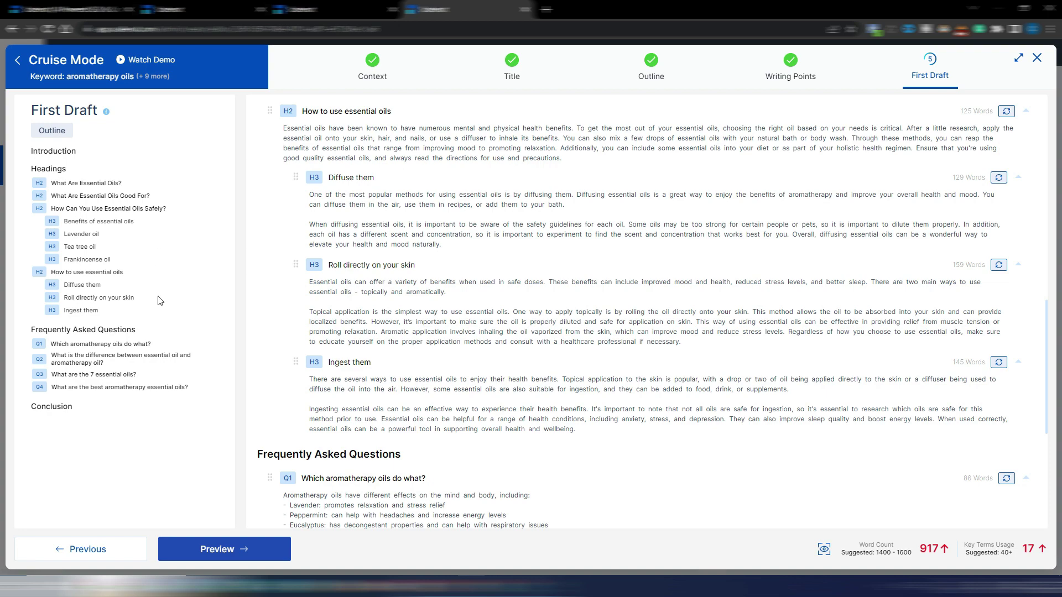
pyautogui.scroll(10, 573, 221)
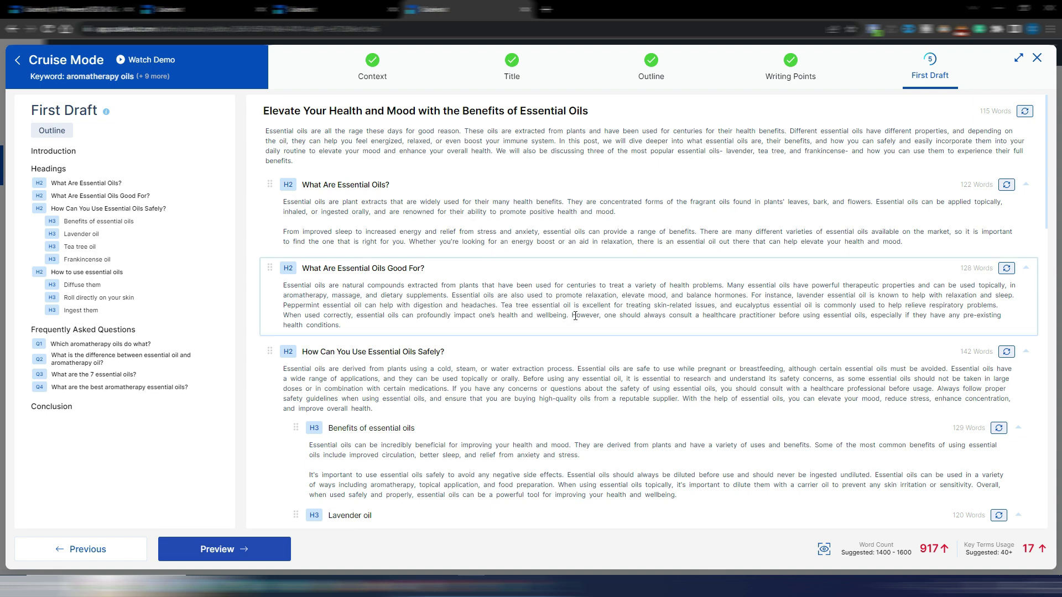
pyautogui.scroll(-3, 576, 314)
pyautogui.scroll(-1, 575, 313)
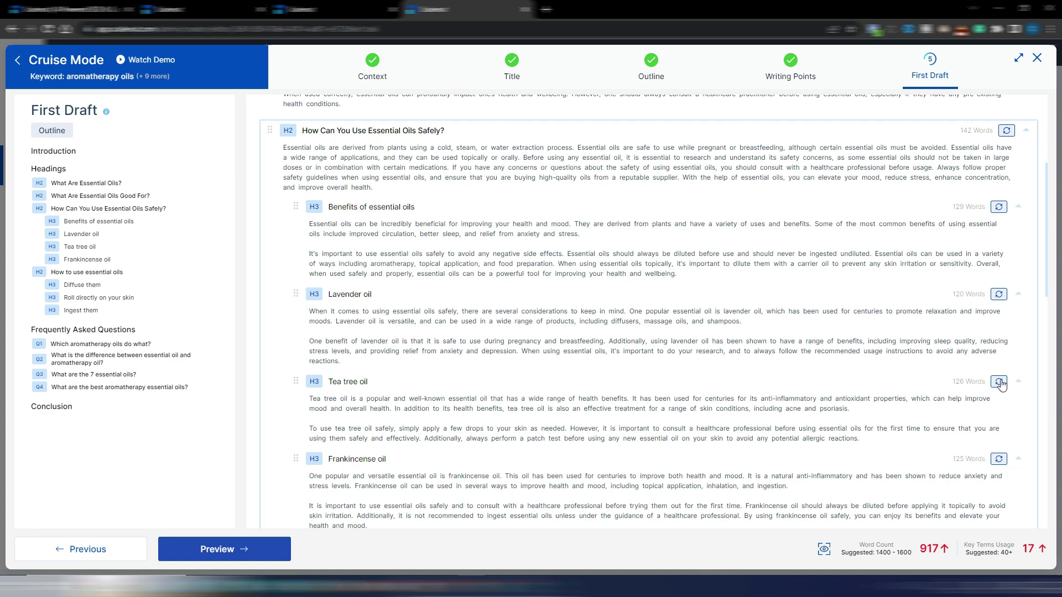
pyautogui.scroll(-7, 678, 235)
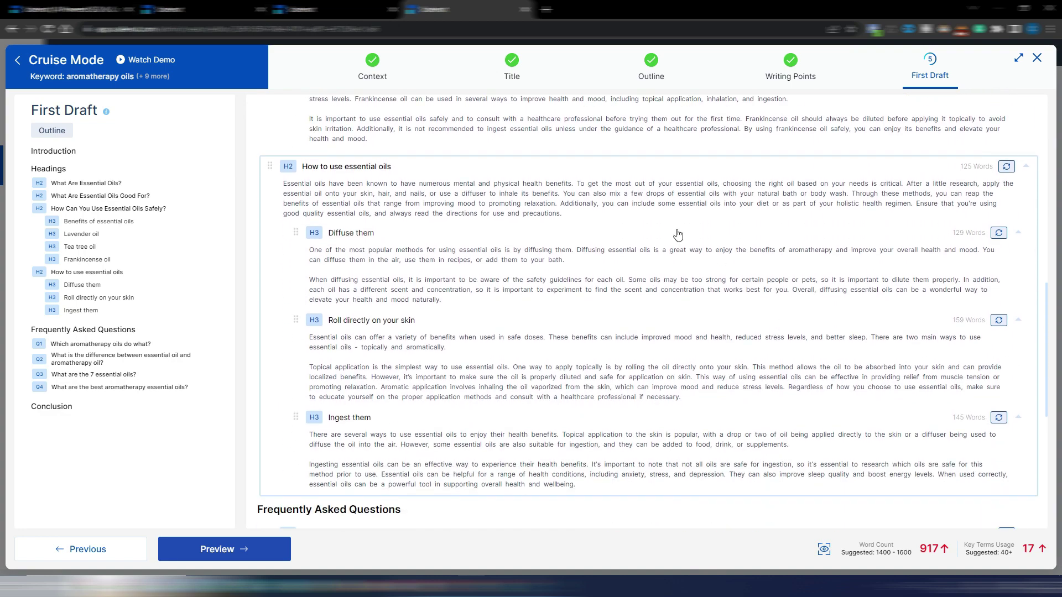
pyautogui.scroll(-7, 870, 276)
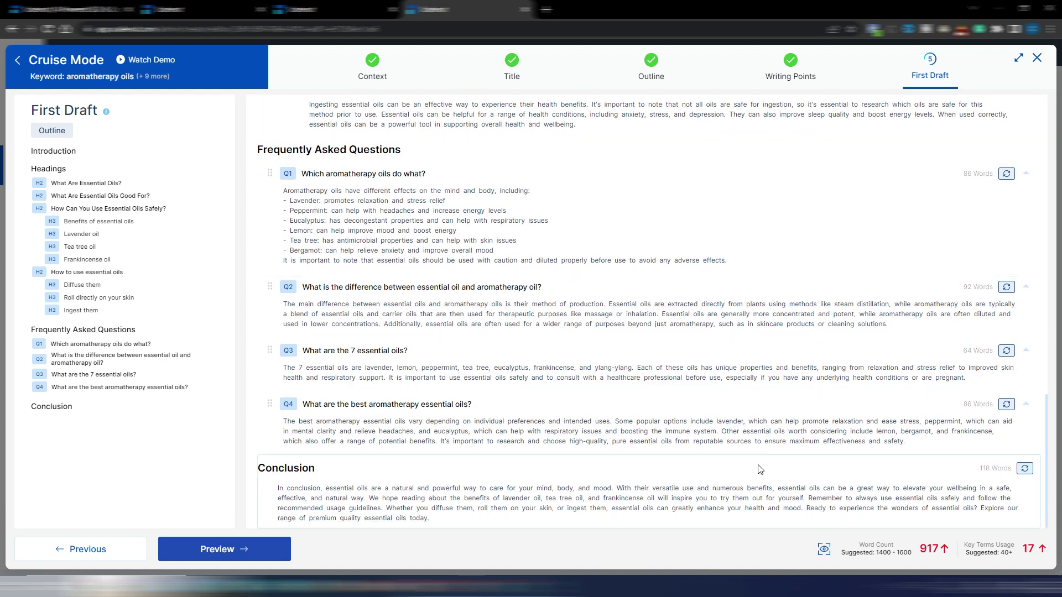
# - Regenerate the Conclusion section of the first draft and preview the complete article
pyautogui.click(1025, 470)
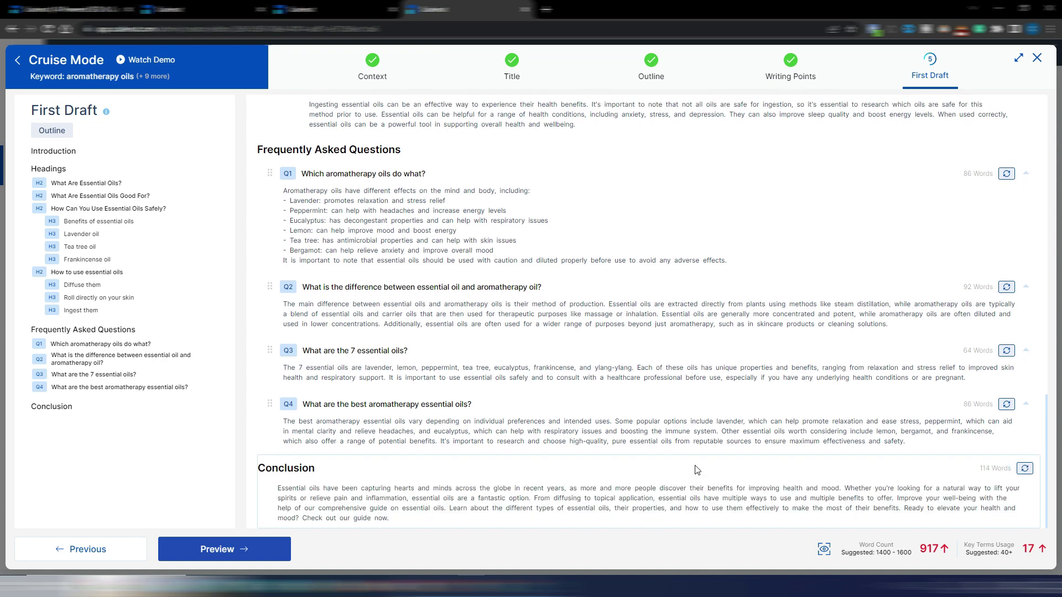
pyautogui.click(252, 550)
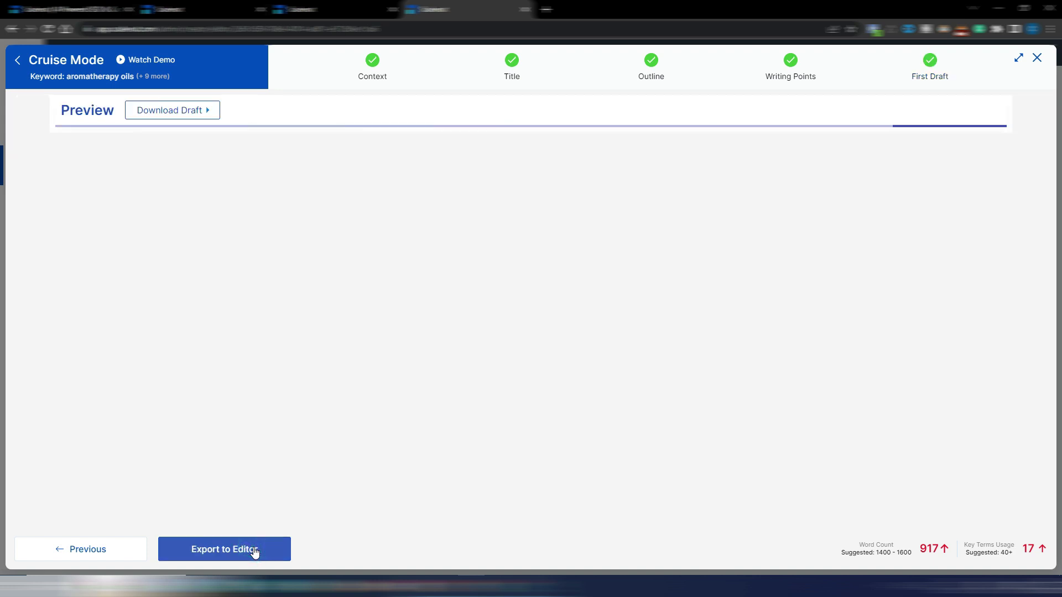
pyautogui.scroll(-15, 698, 229)
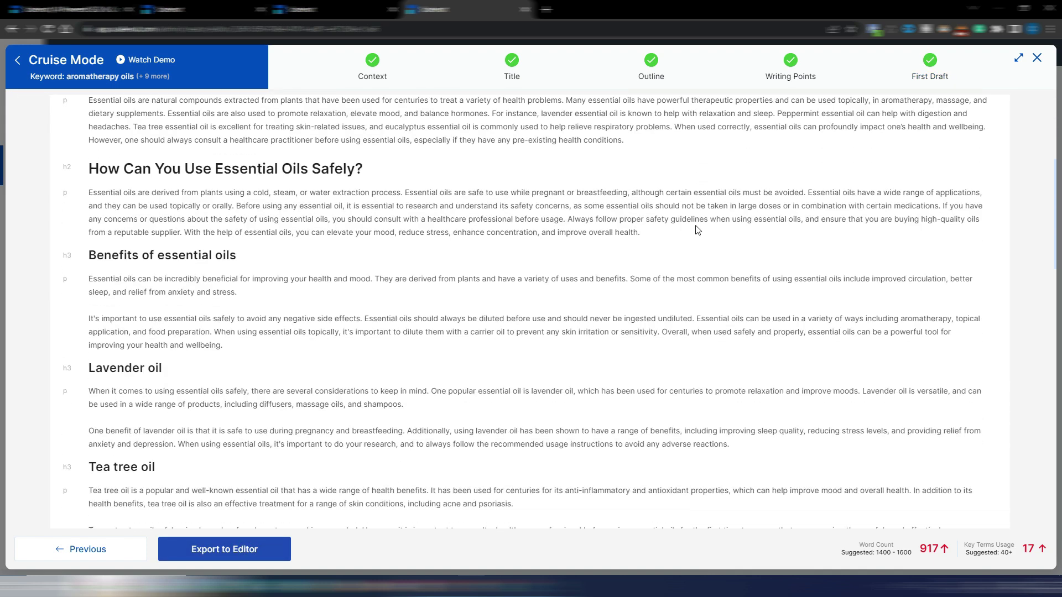
pyautogui.scroll(-15, 696, 230)
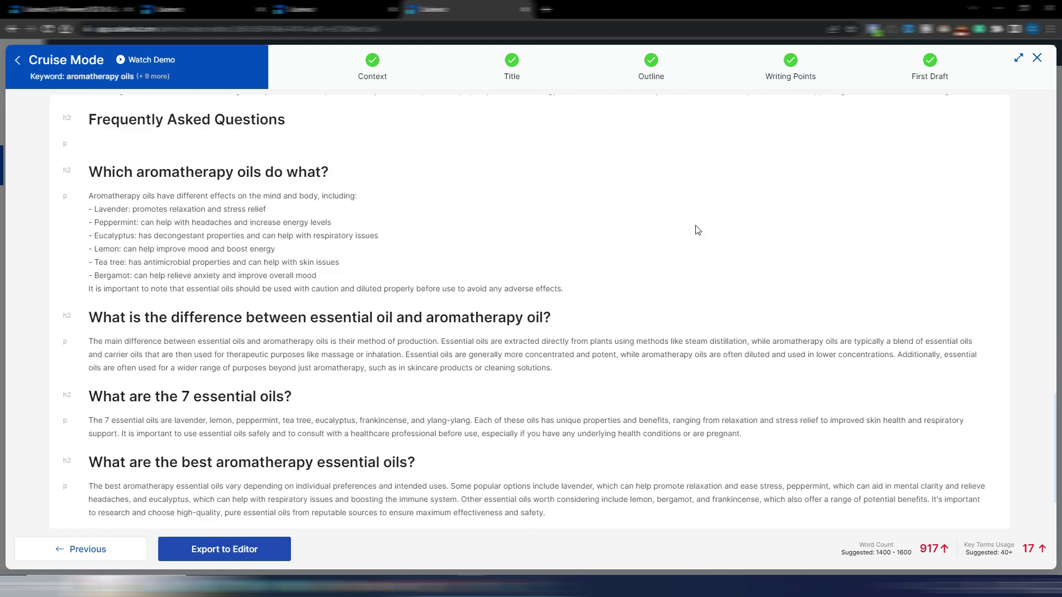
# - Export the Cruise Mode draft to the editor and look through the inserted article
pyautogui.click(257, 552)
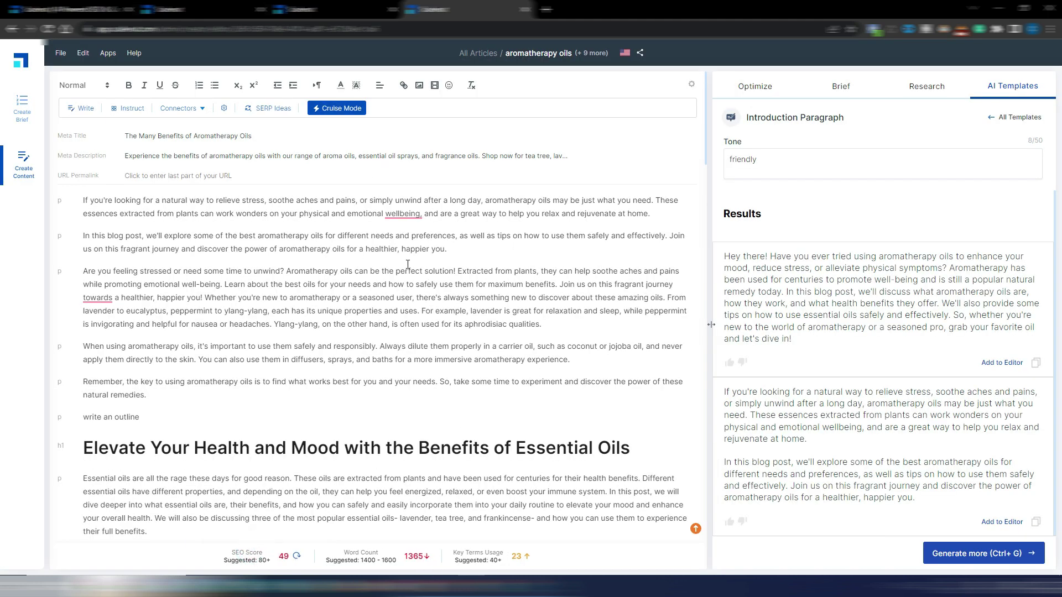
pyautogui.scroll(-7, 408, 265)
pyautogui.scroll(-2, 408, 265)
pyautogui.scroll(10, 409, 263)
pyautogui.scroll(-15, 530, 308)
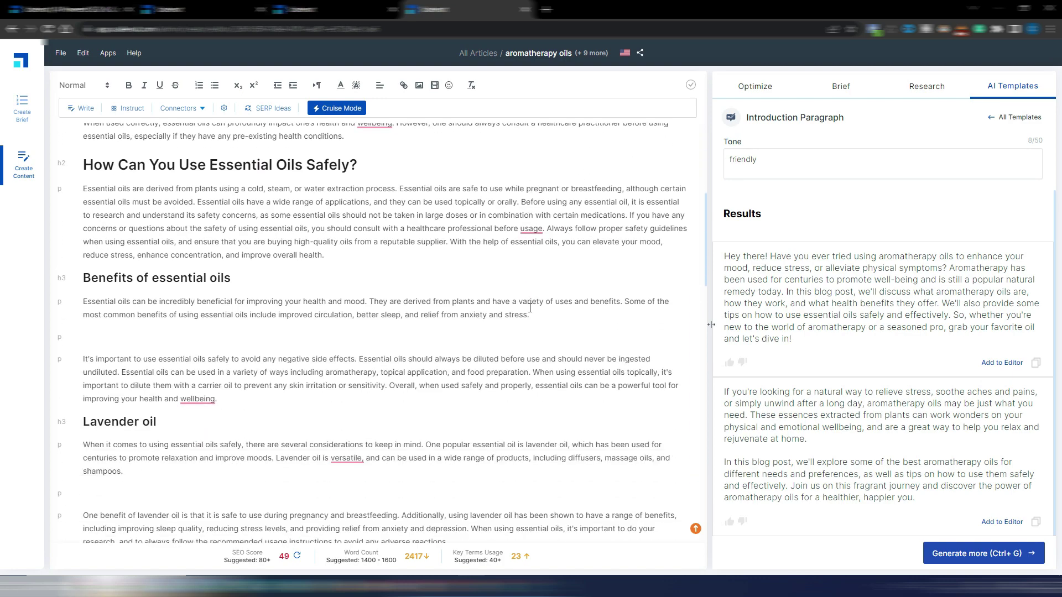
# - Review the SEO score's Key Terms recommendations, expanding the suggested terms and viewing usage examples for "fragrance"
pyautogui.click(755, 85)
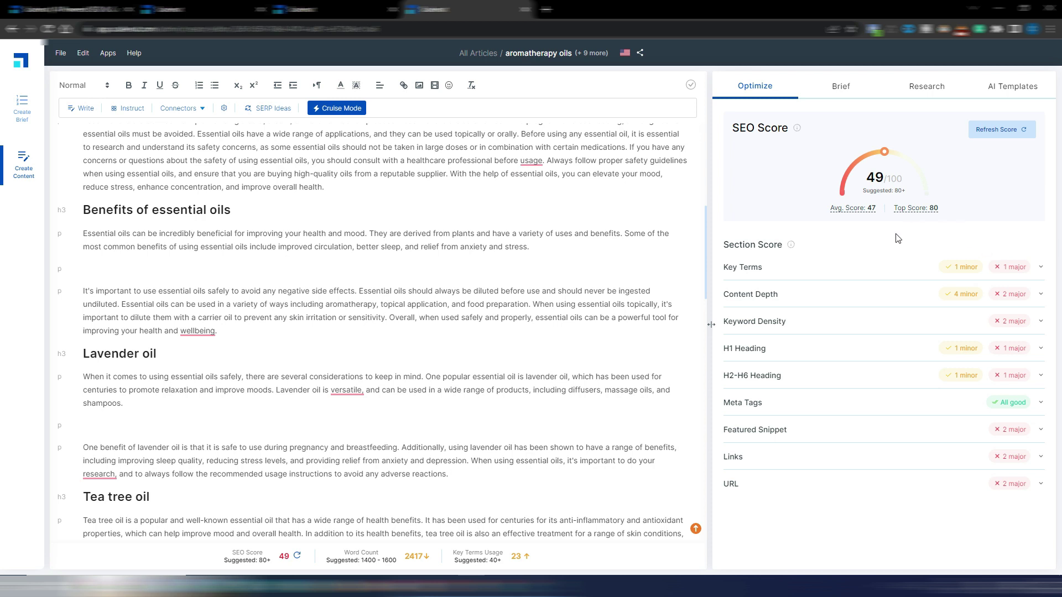
pyautogui.click(739, 270)
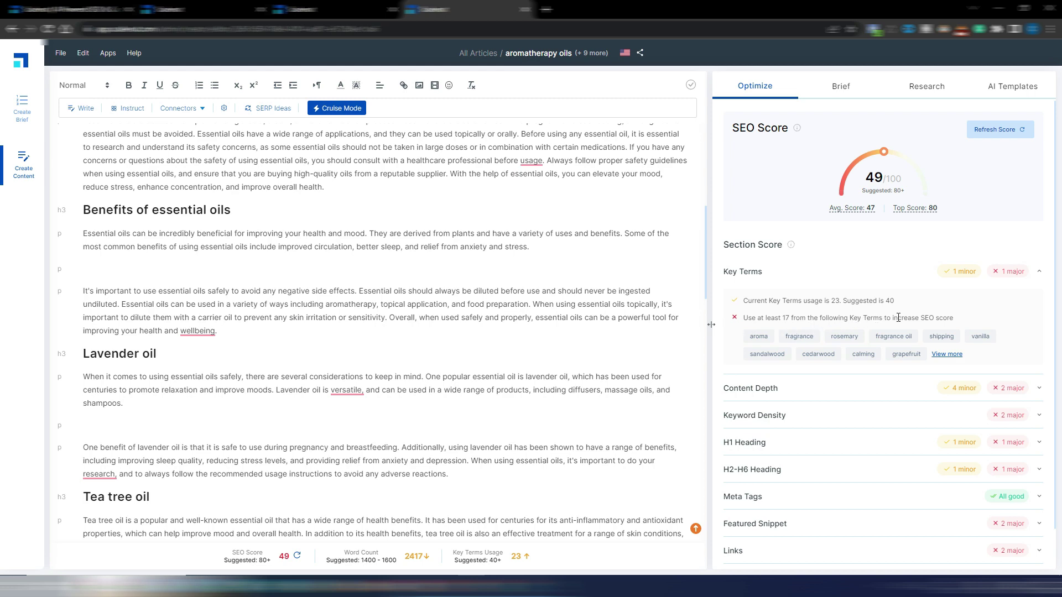
pyautogui.click(947, 354)
pyautogui.scroll(-1, 885, 343)
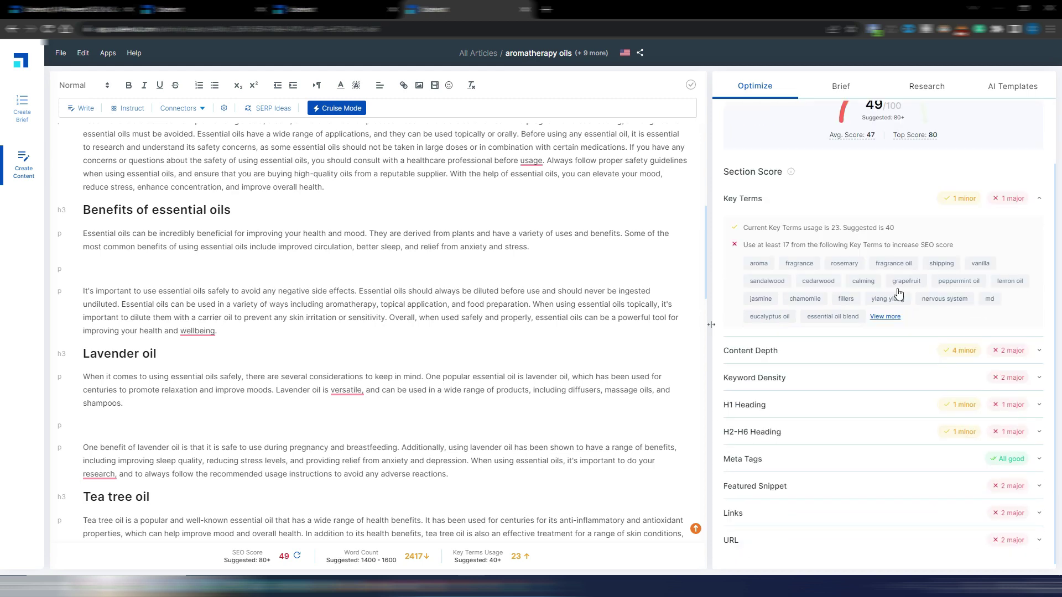
pyautogui.scroll(-10, 452, 260)
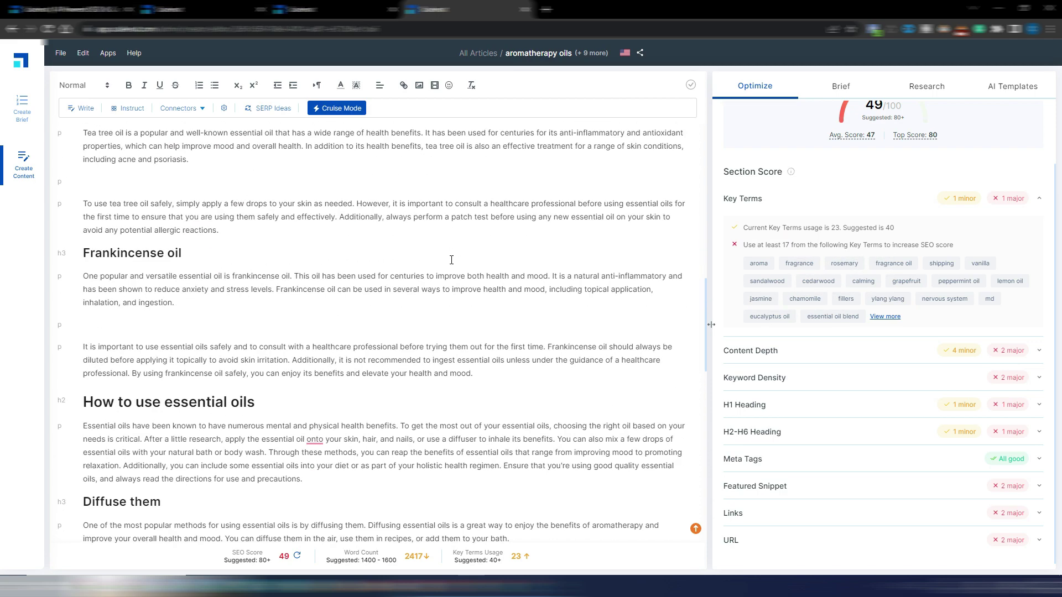
pyautogui.scroll(-10, 452, 259)
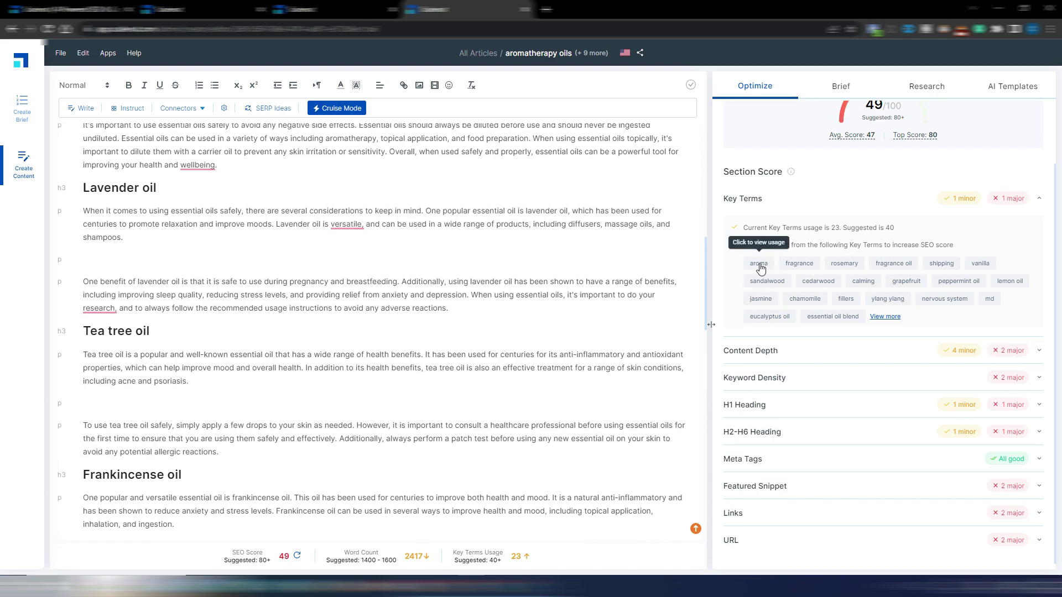
pyautogui.click(804, 267)
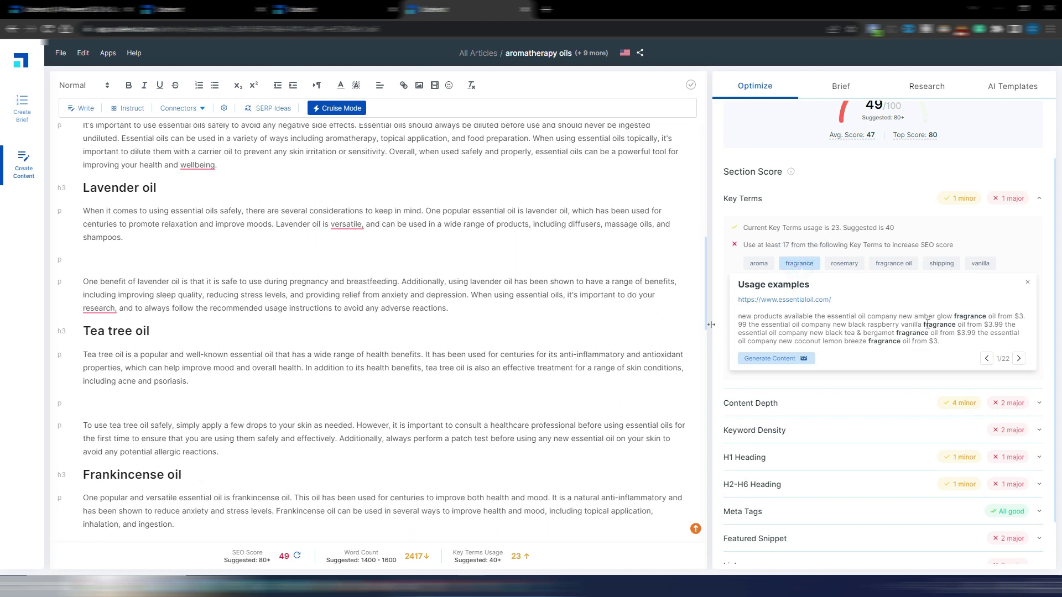
pyautogui.scroll(-3, 766, 354)
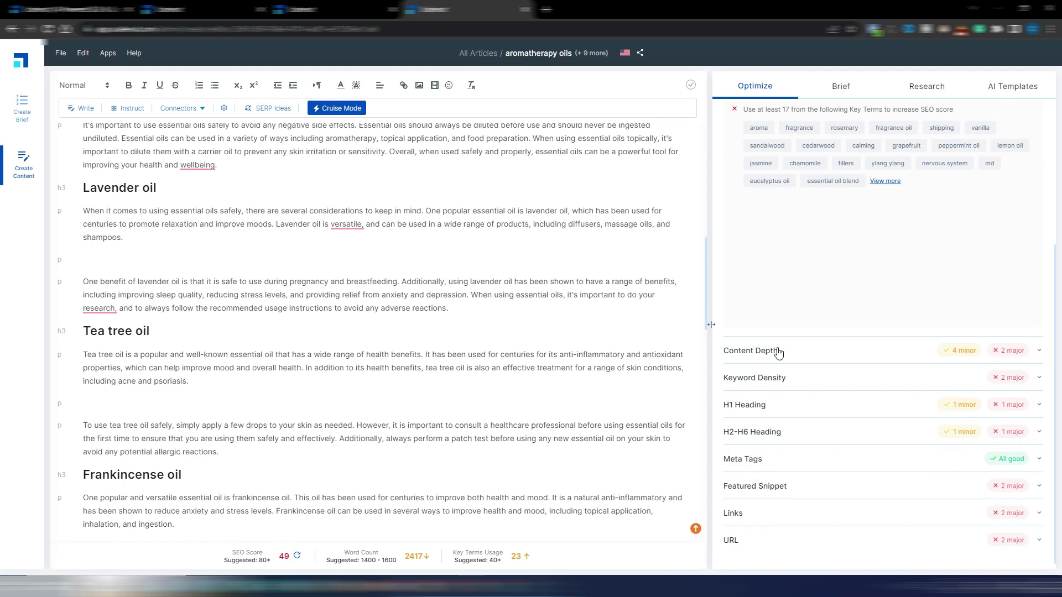
# - Review the Content Depth and Meta Tags recommendations and bold "lavender oil has been shown" in the Lavender oil section
pyautogui.click(778, 353)
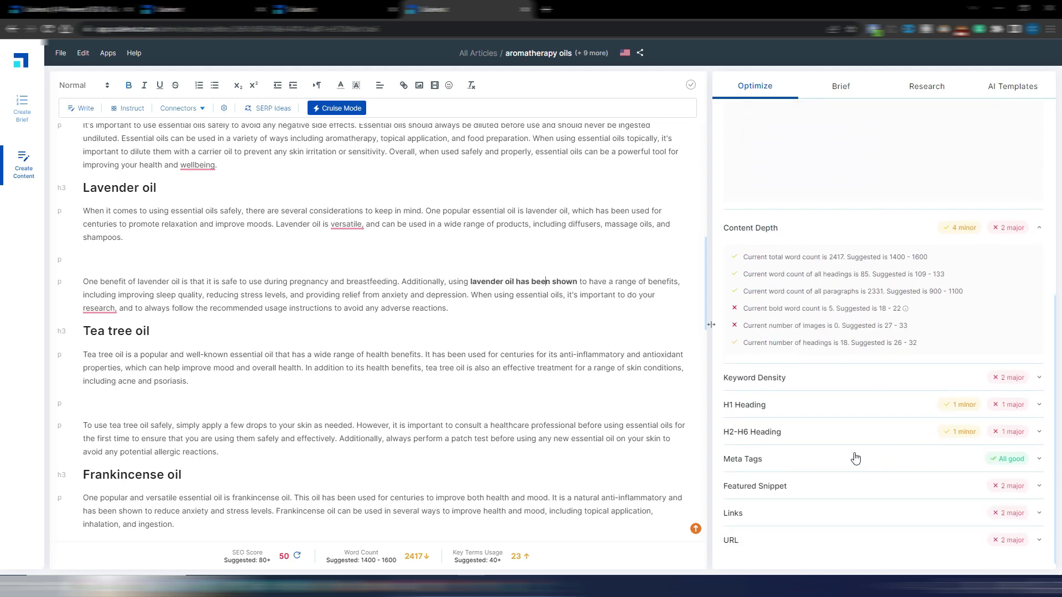
pyautogui.click(797, 459)
pyautogui.scroll(8, 852, 419)
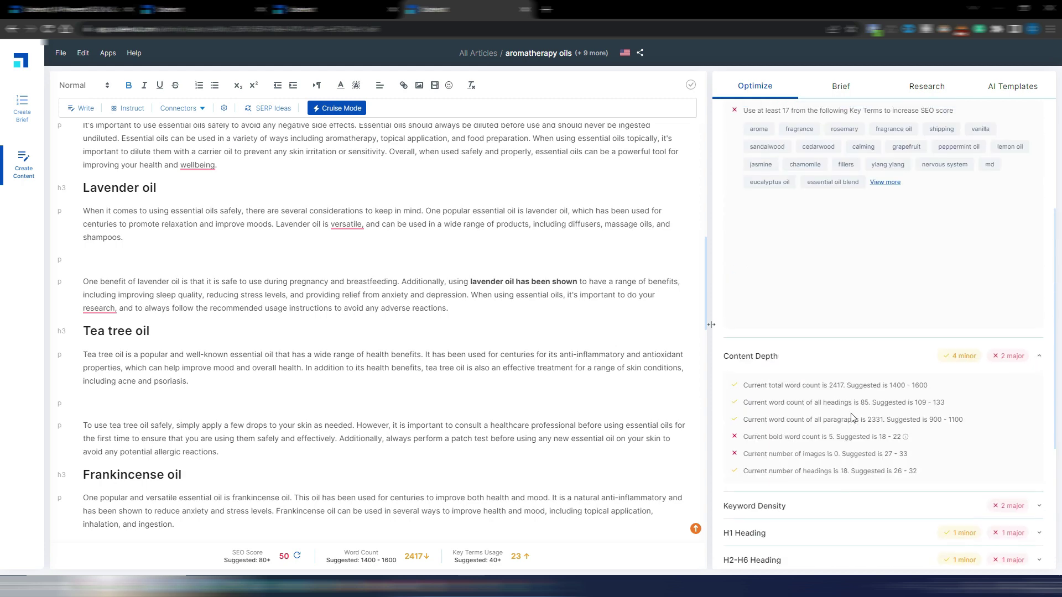
pyautogui.scroll(1, 884, 103)
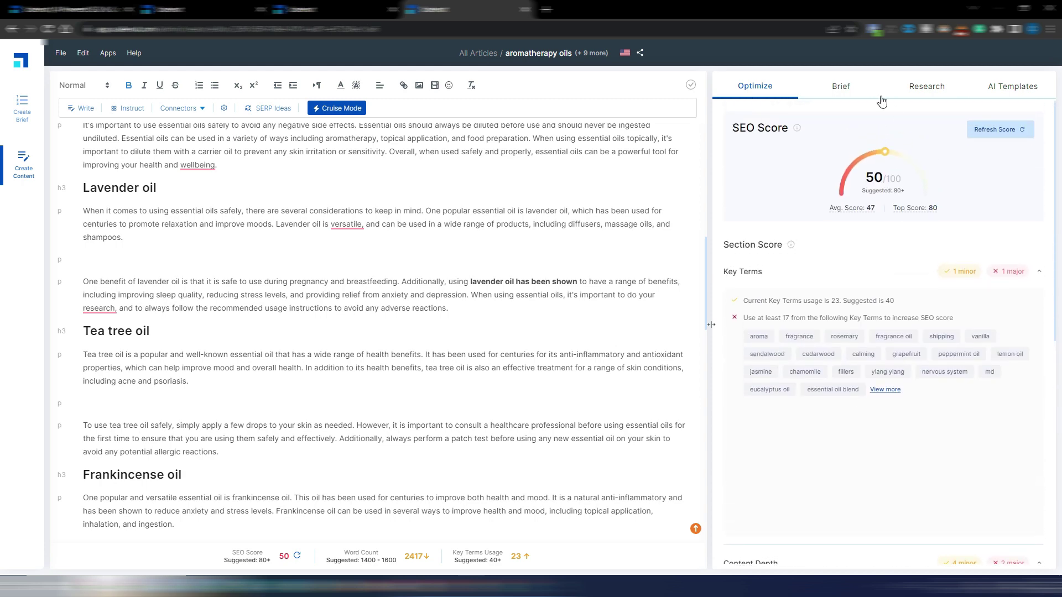
pyautogui.scroll(-6, 951, 316)
pyautogui.scroll(-1, 946, 309)
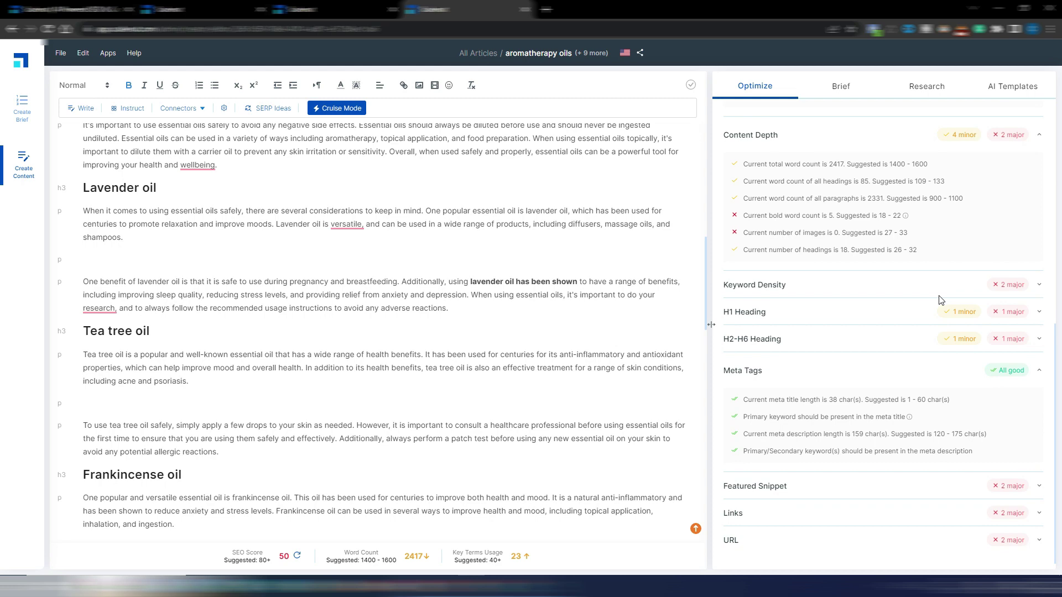
# - Delete the old introductory paragraphs and the "write an outline" line above the article's main title
pyautogui.scroll(15, 358, 175)
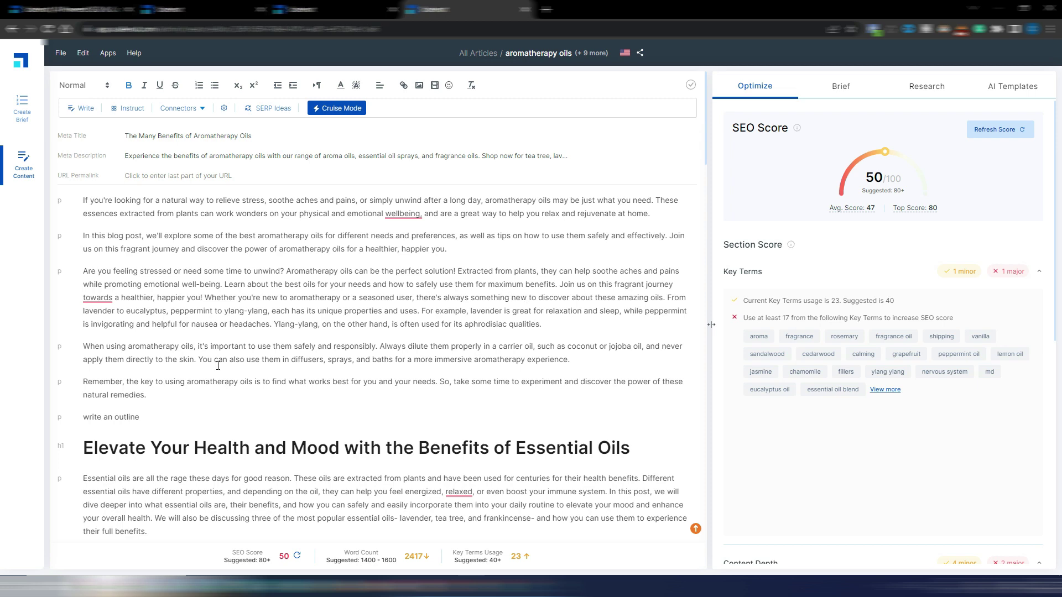
pyautogui.moveTo(159, 418); pyautogui.dragTo(83, 196)
pyautogui.press('BackSpace')
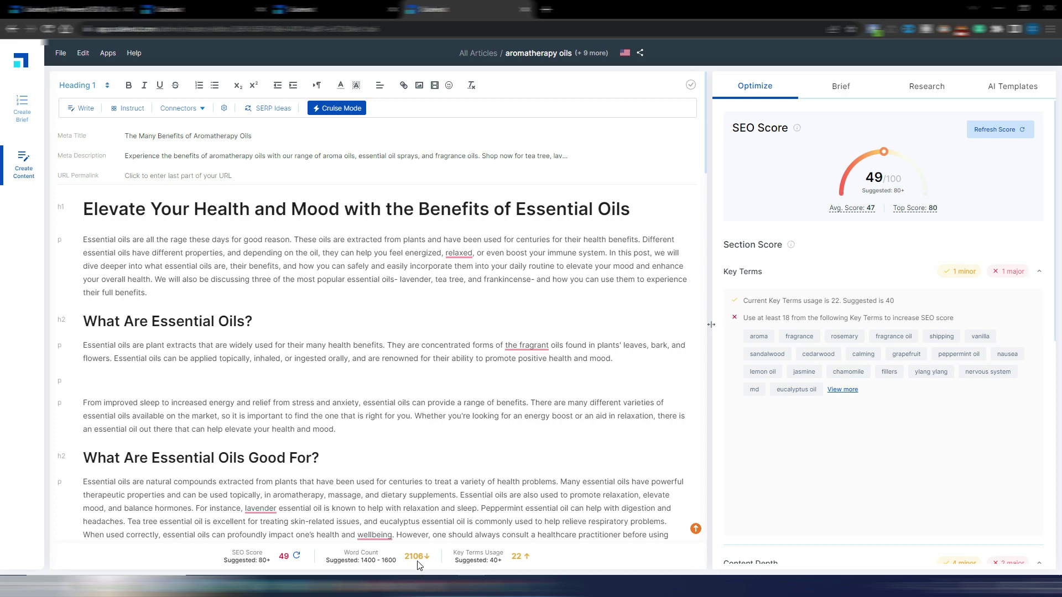
# - Try rephrasing the second paragraph under "What Are Essential Oils?" with the Text Rephraser, then dismiss the suggestion
pyautogui.scroll(-20, 471, 440)
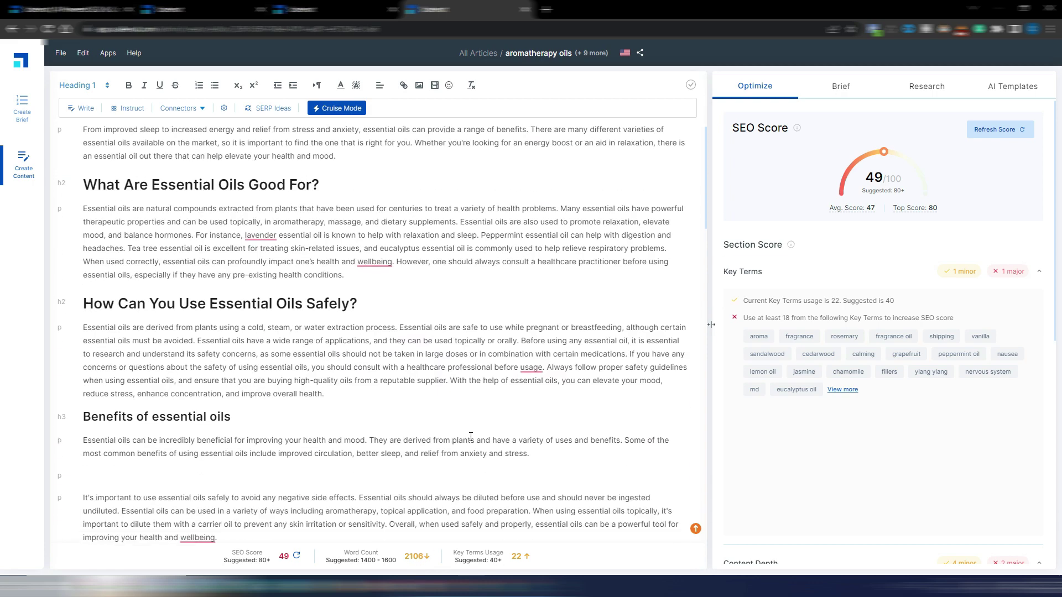
pyautogui.scroll(-6, 471, 432)
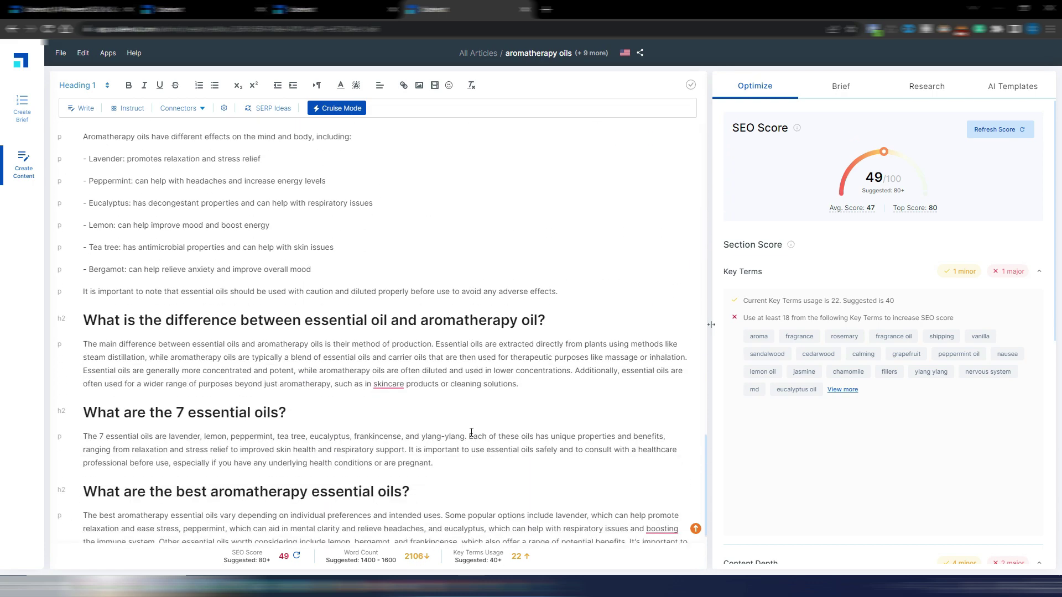
pyautogui.scroll(15, 472, 432)
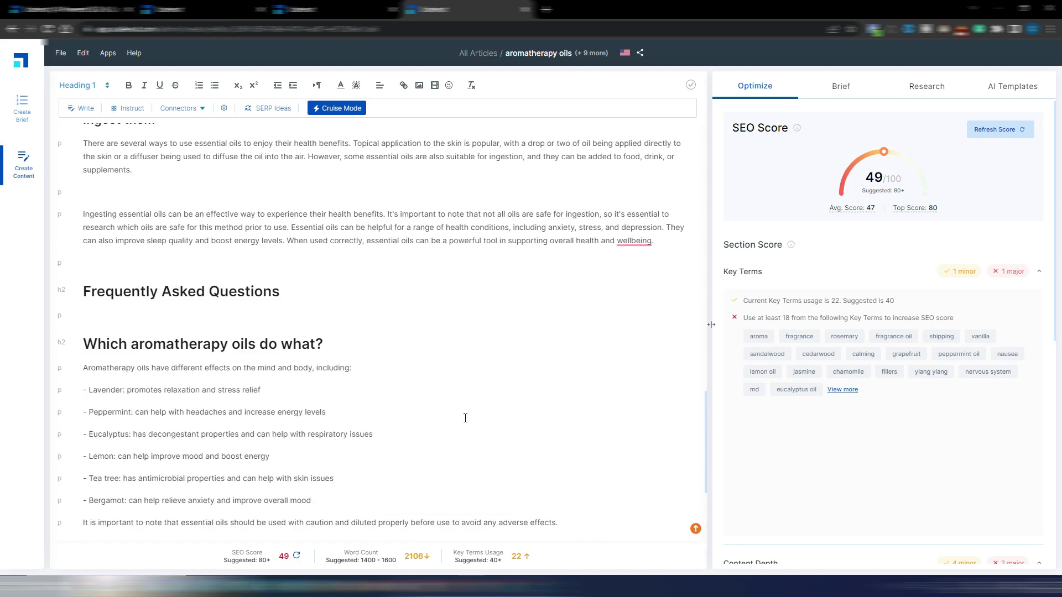
pyautogui.scroll(15, 466, 415)
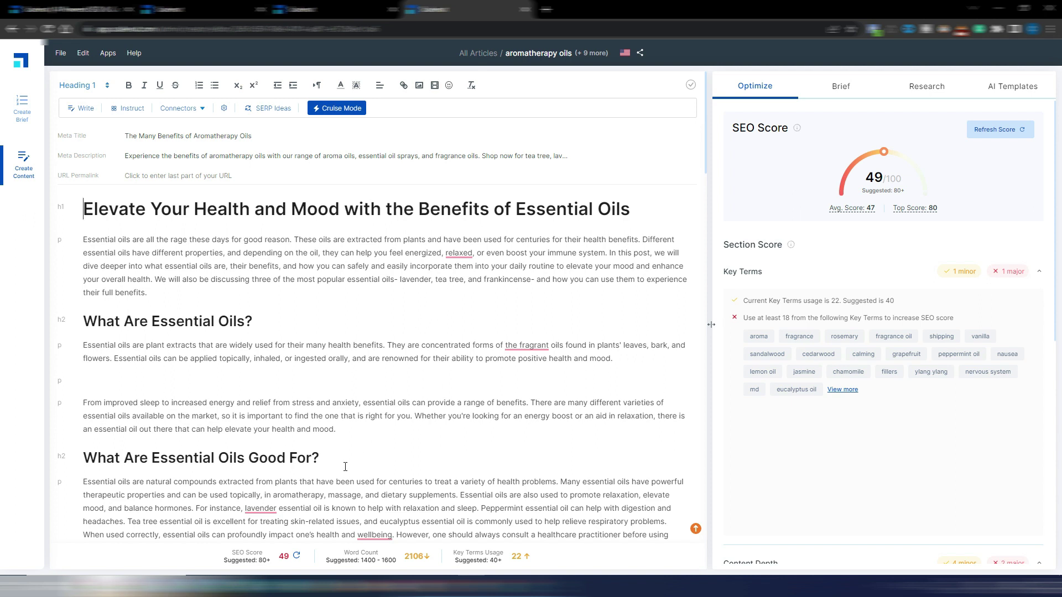
pyautogui.moveTo(338, 429); pyautogui.dragTo(86, 399)
pyautogui.click(293, 435)
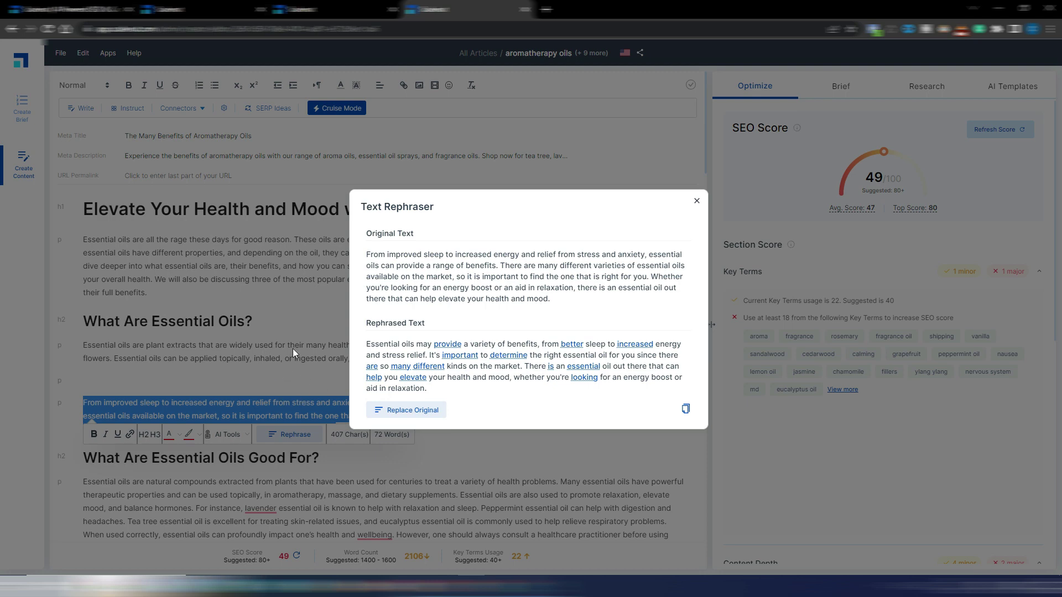
pyautogui.click(697, 200)
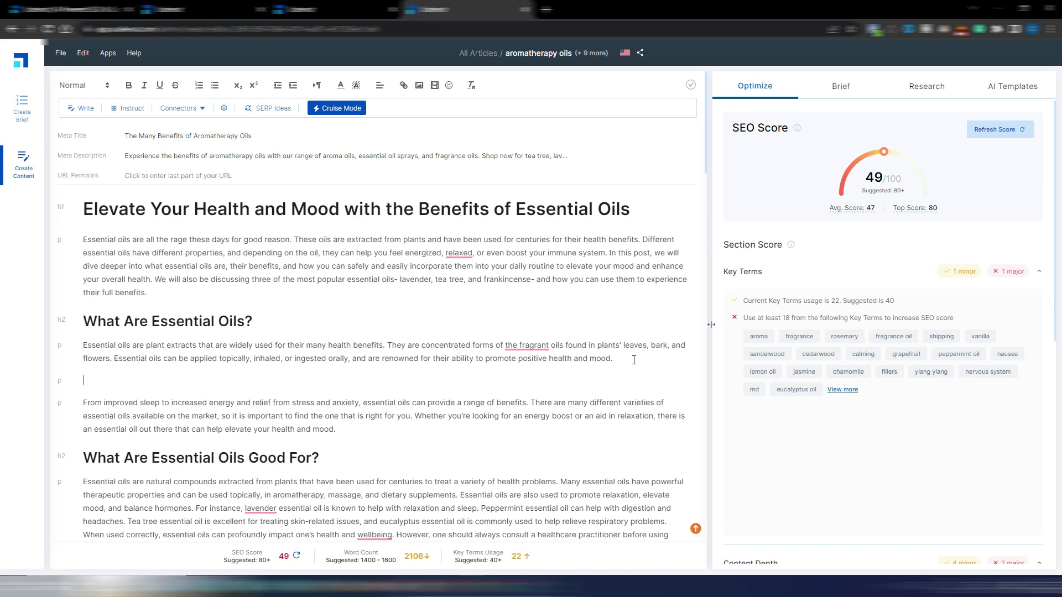
pyautogui.scroll(-5, 634, 361)
pyautogui.scroll(5, 635, 357)
pyautogui.scroll(-8, 636, 357)
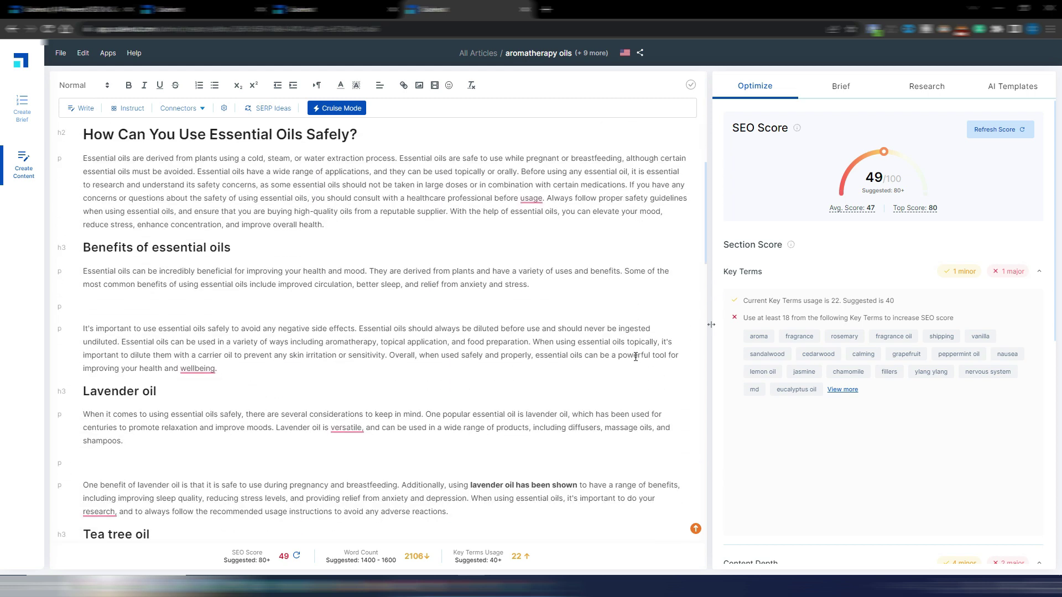
pyautogui.scroll(2, 636, 356)
pyautogui.scroll(2, 636, 355)
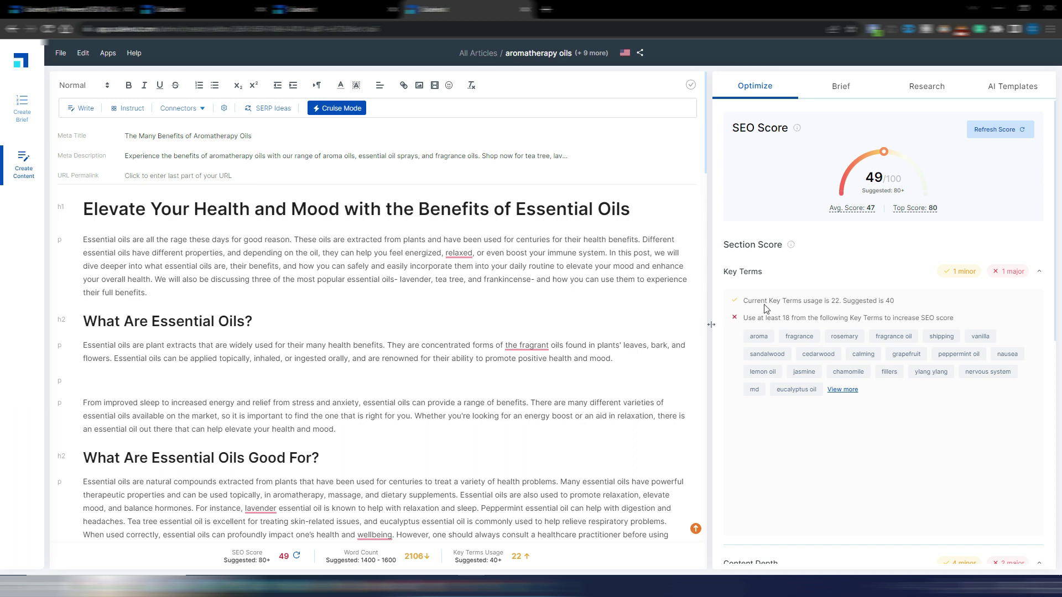
# - Look through the article's brief and its research on competition, questions, statistics and key terms
pyautogui.click(841, 90)
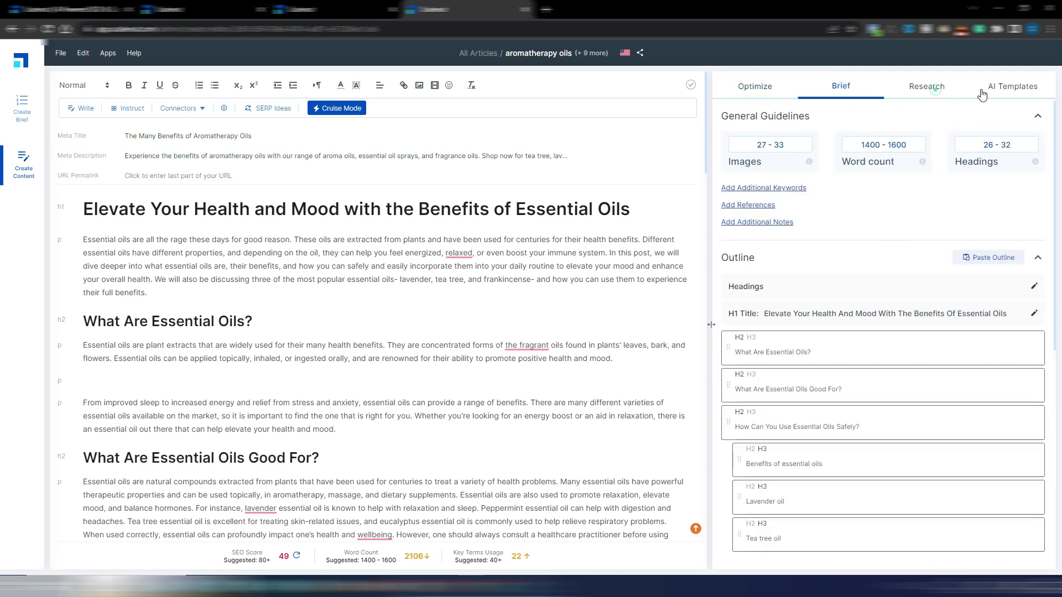
pyautogui.click(934, 88)
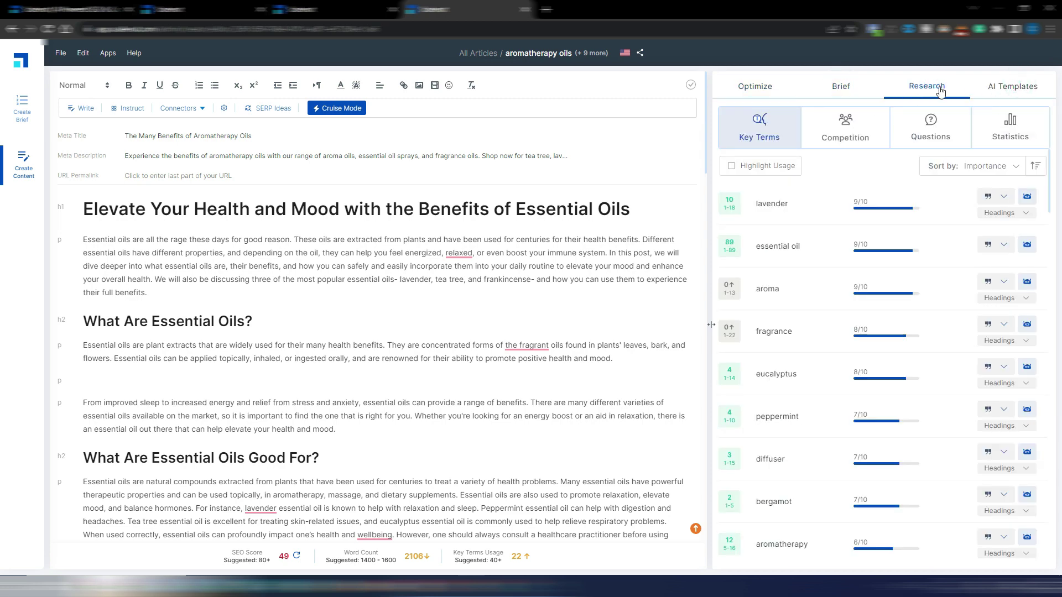
pyautogui.click(852, 135)
pyautogui.click(931, 134)
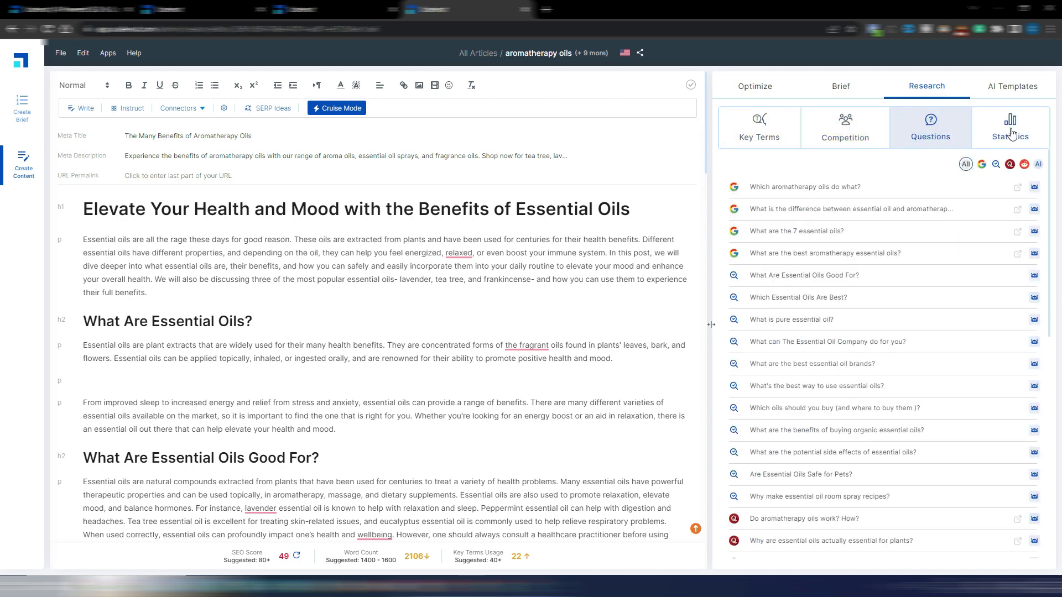
pyautogui.click(1011, 134)
pyautogui.click(853, 138)
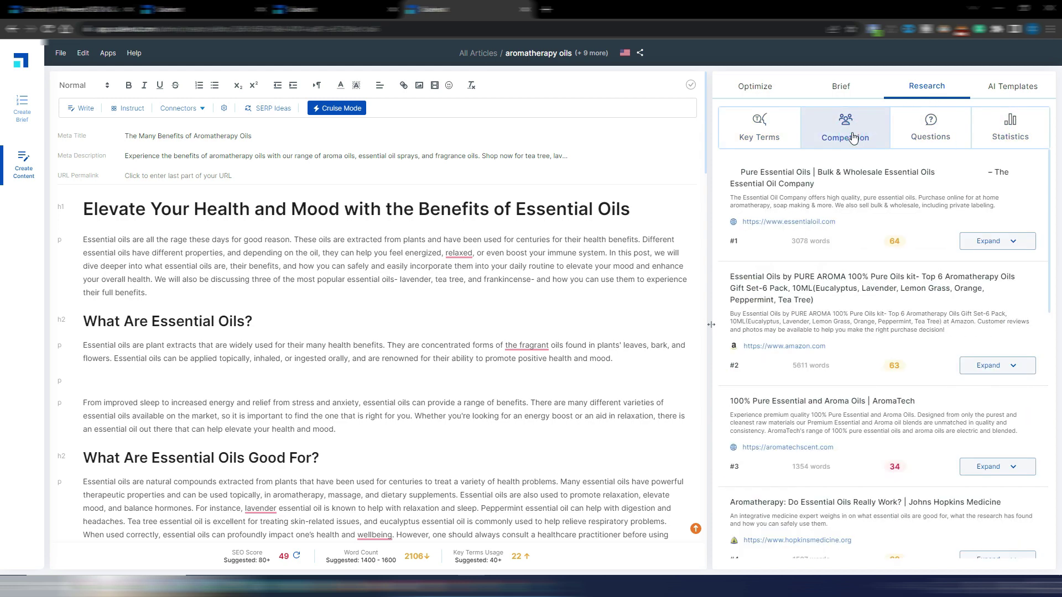
pyautogui.click(760, 125)
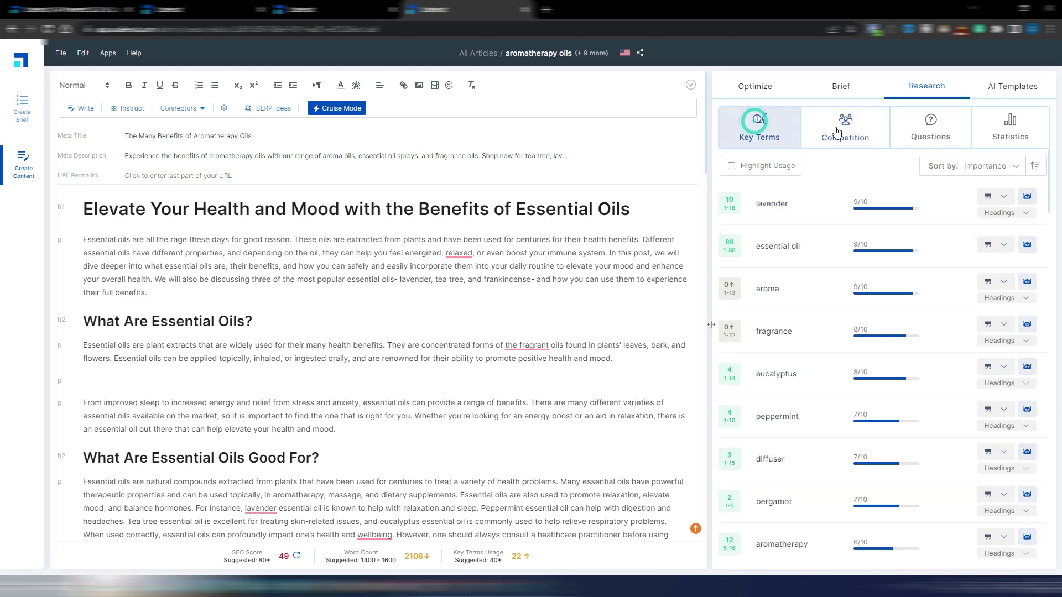
pyautogui.click(1032, 216)
pyautogui.click(1032, 216)
# - Add blank lines at the end of the "Benefits of essential oils" section and generate AI content for the key term "aroma" there
pyautogui.scroll(-5, 580, 308)
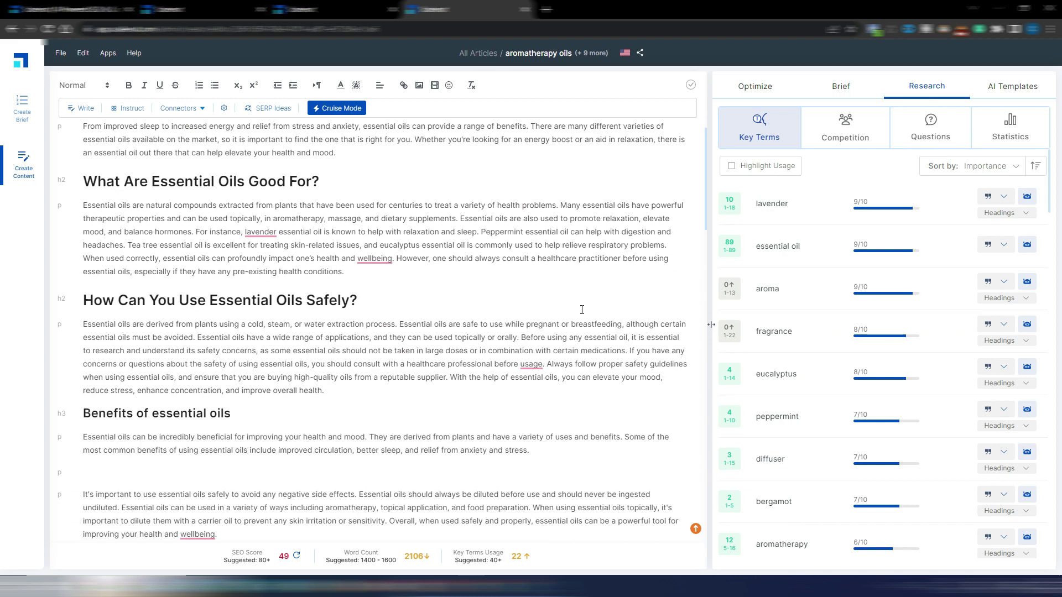
pyautogui.scroll(6, 582, 309)
pyautogui.scroll(-8, 582, 310)
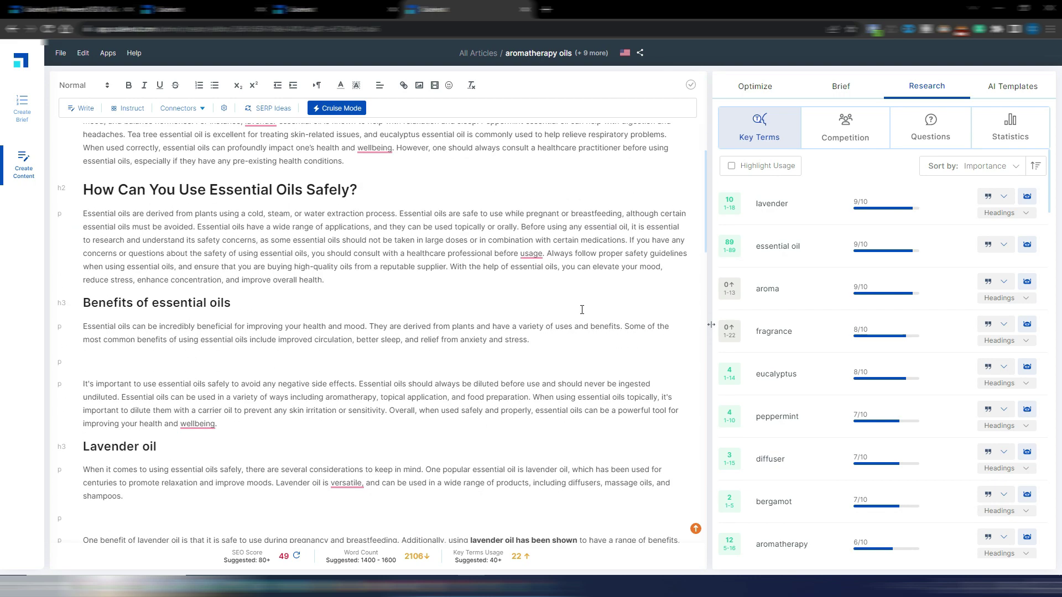
pyautogui.scroll(-1, 627, 310)
pyautogui.press('Return')
pyautogui.press('Return')
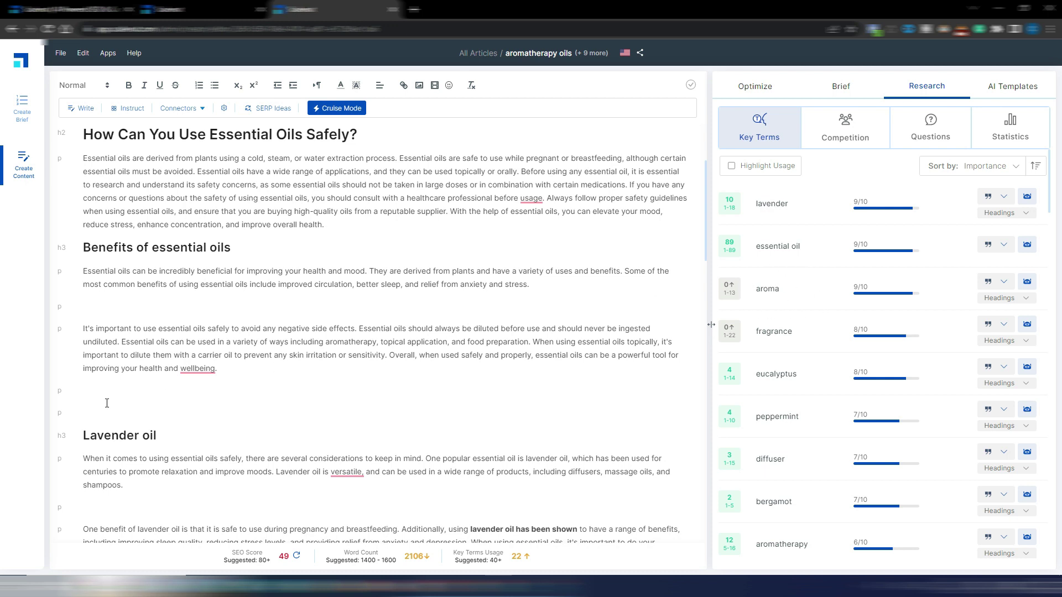
pyautogui.click(1028, 283)
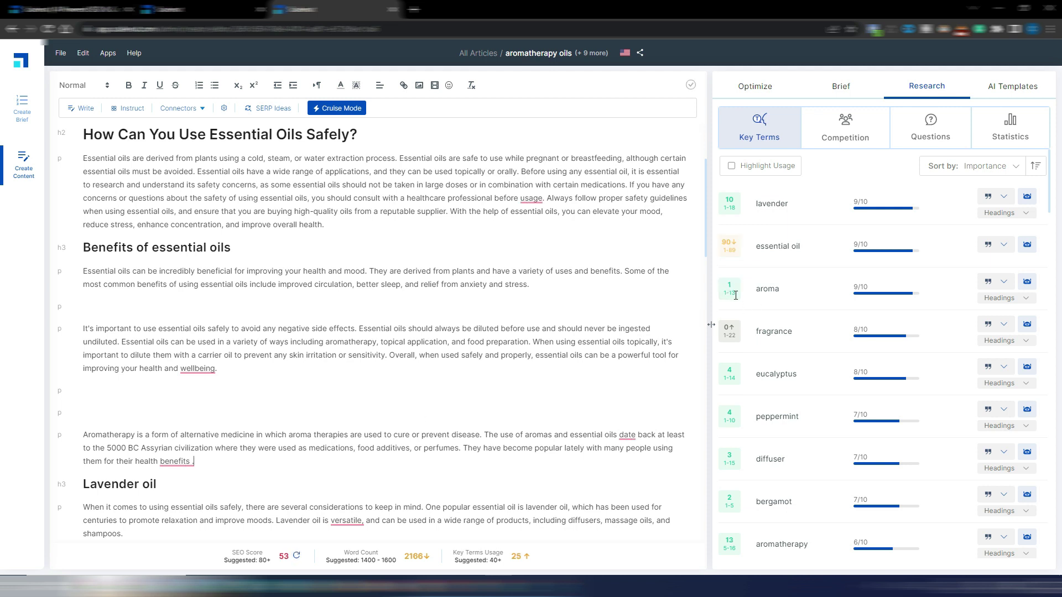
# - Highlight "aroma" in the generated paragraph above "Lavender oil" and check the other suggested key terms
pyautogui.doubleClick(289, 435)
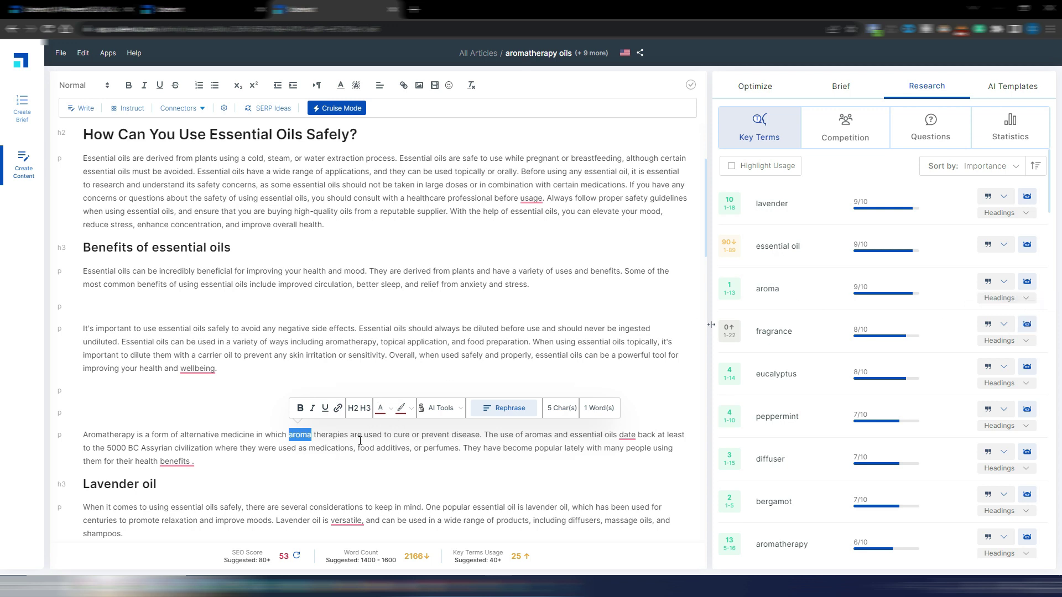
pyautogui.scroll(-4, 932, 283)
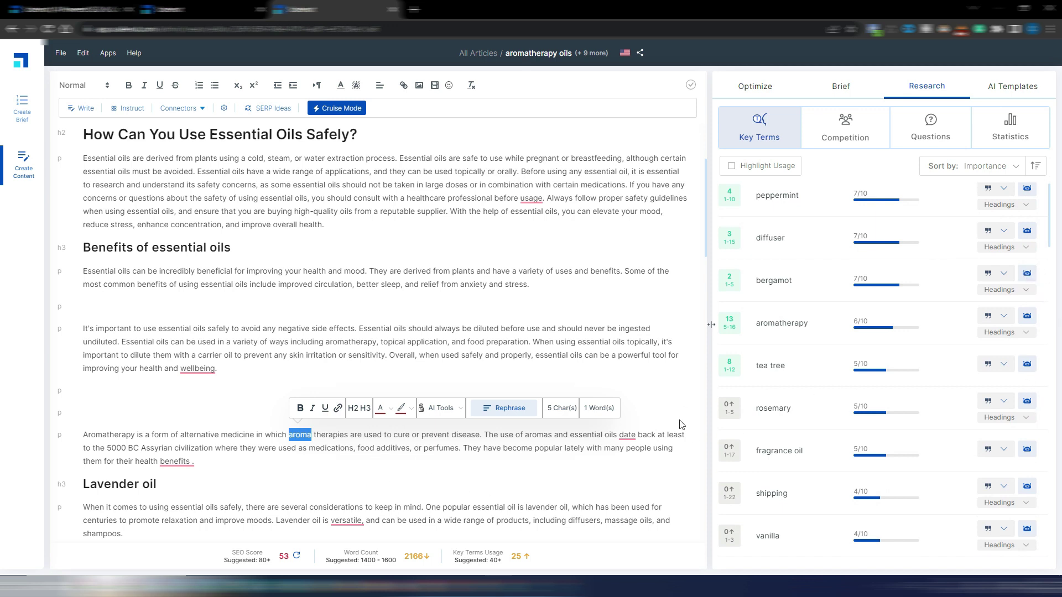
pyautogui.click(515, 469)
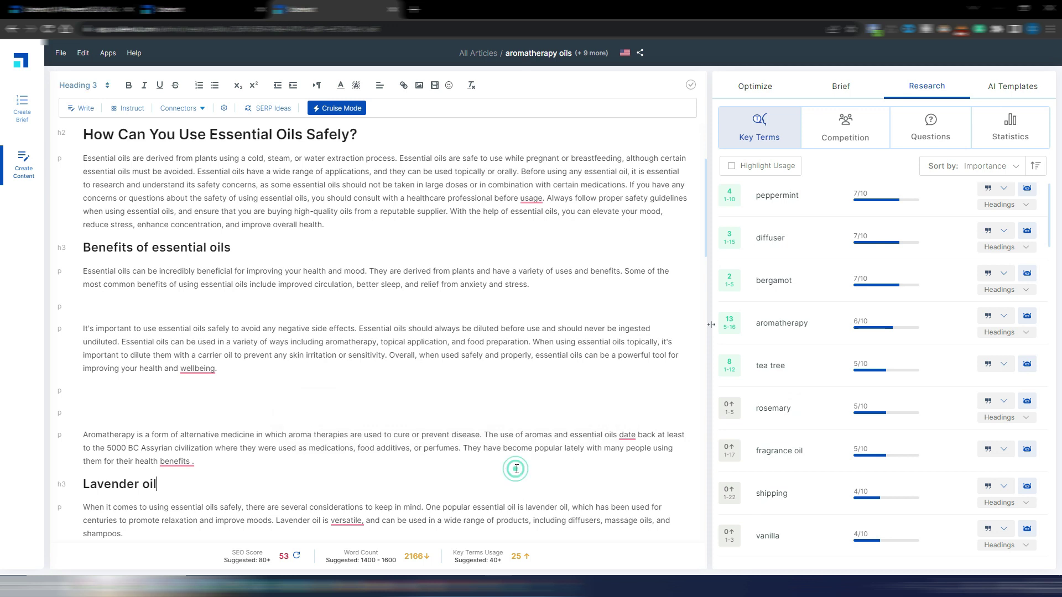
# - Leave the article and go back to the subscription plans page, closing the Easter savings pop-up
pyautogui.click(352, 405)
pyautogui.scroll(10, 509, 283)
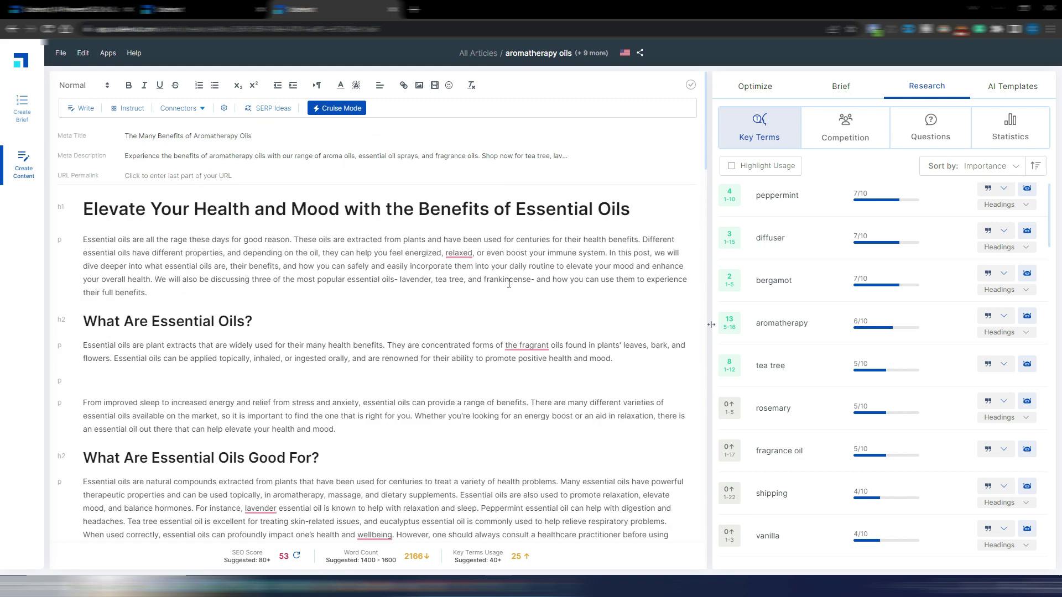
pyautogui.click(164, 9)
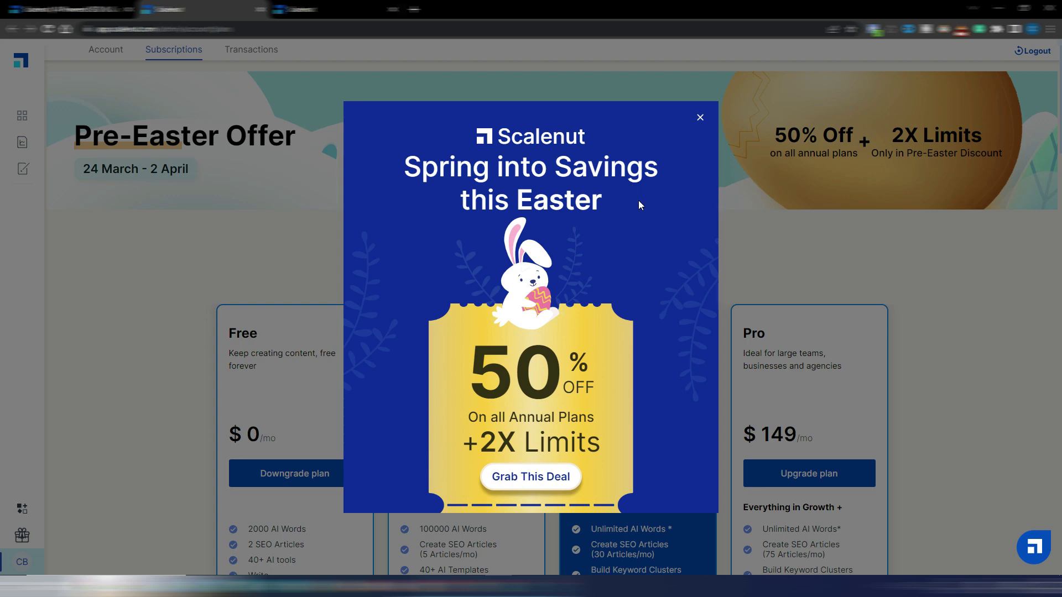
pyautogui.click(699, 118)
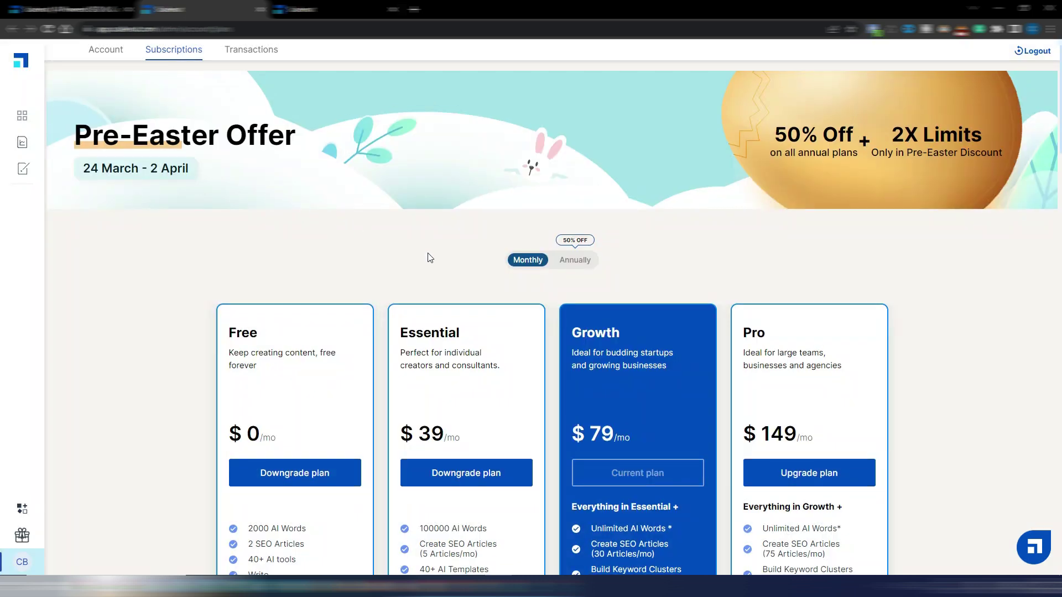
pyautogui.scroll(-1, 431, 257)
pyautogui.scroll(1, 430, 258)
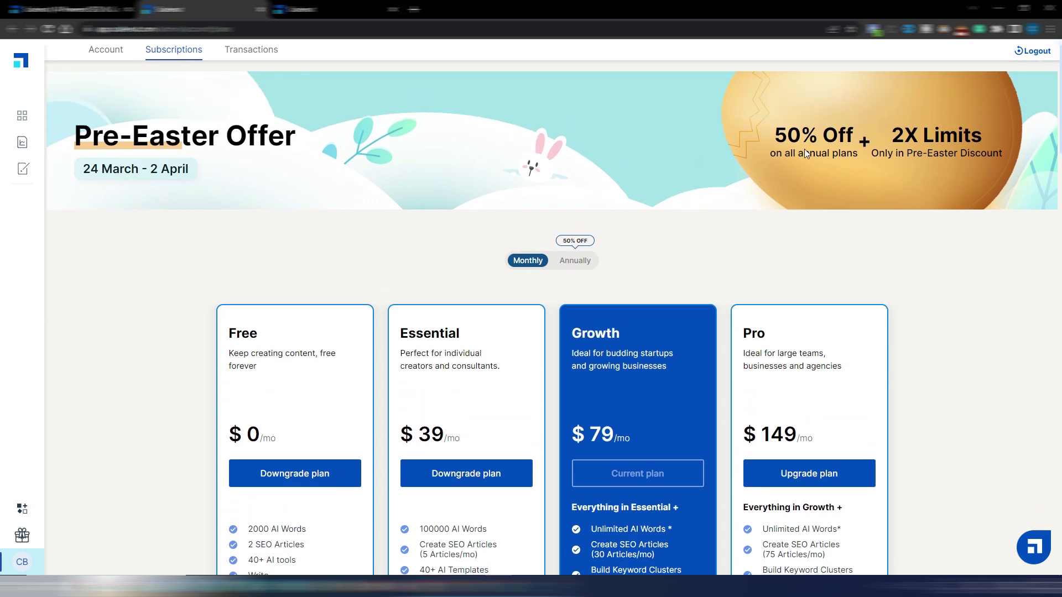
# - Show the annual billing prices and compare the discounts and included features of the Free, Essential, Growth and Pro plans
pyautogui.click(576, 260)
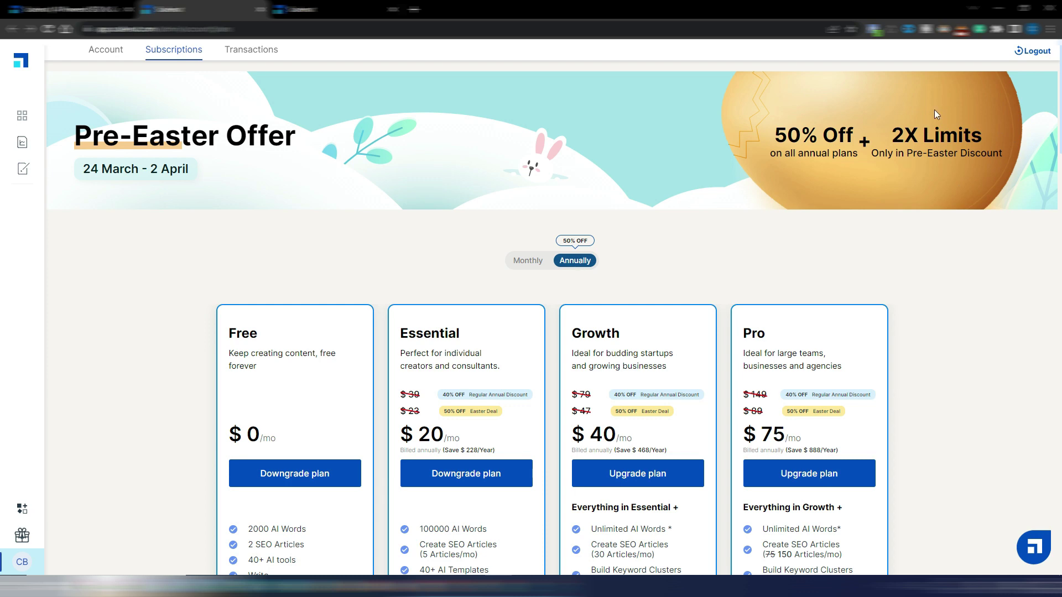
pyautogui.scroll(-3, 952, 242)
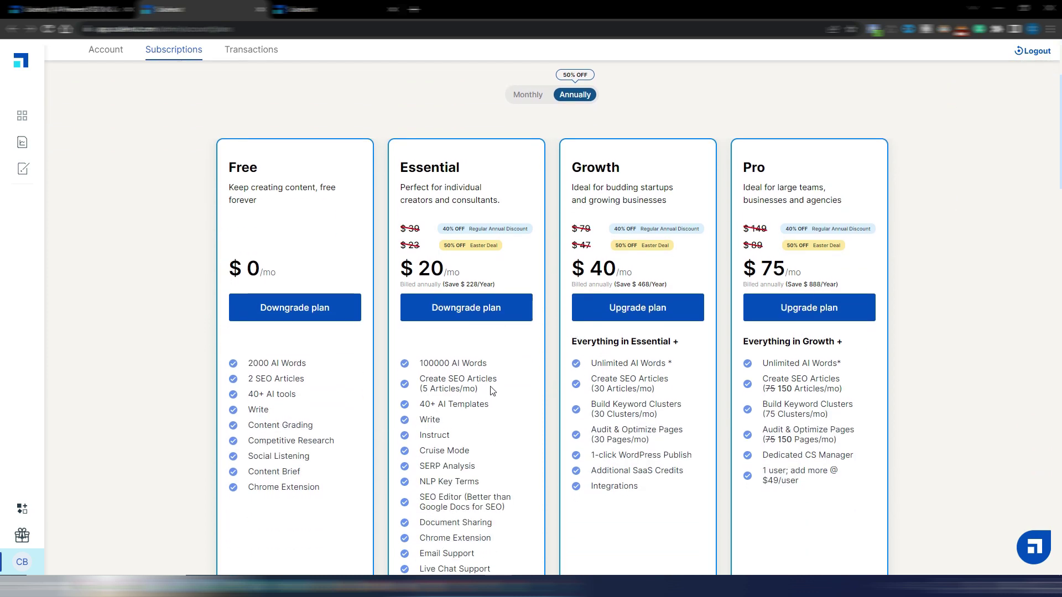
pyautogui.scroll(-1, 489, 381)
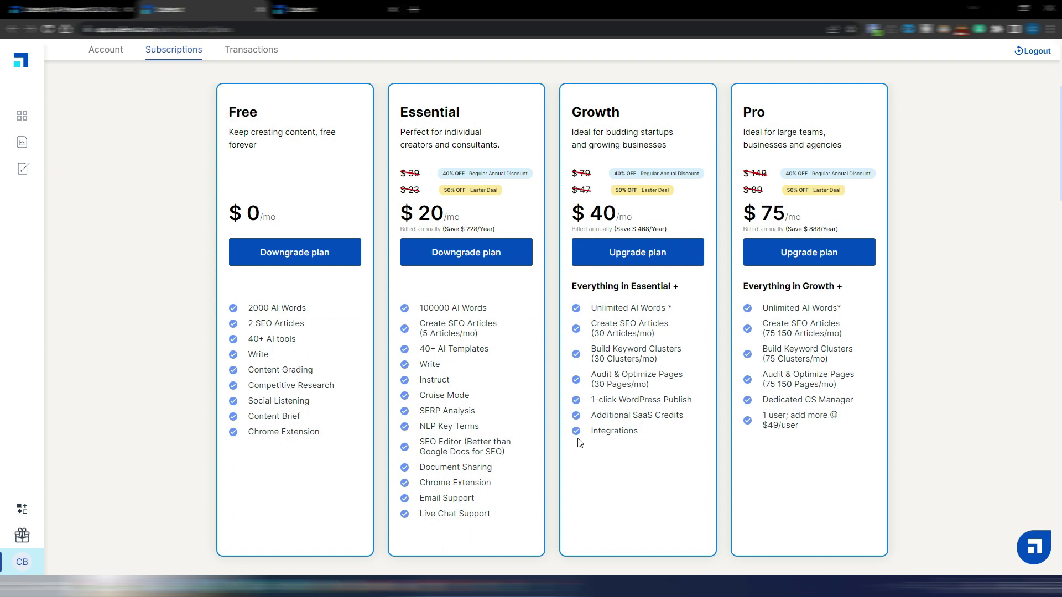
pyautogui.scroll(2, 636, 343)
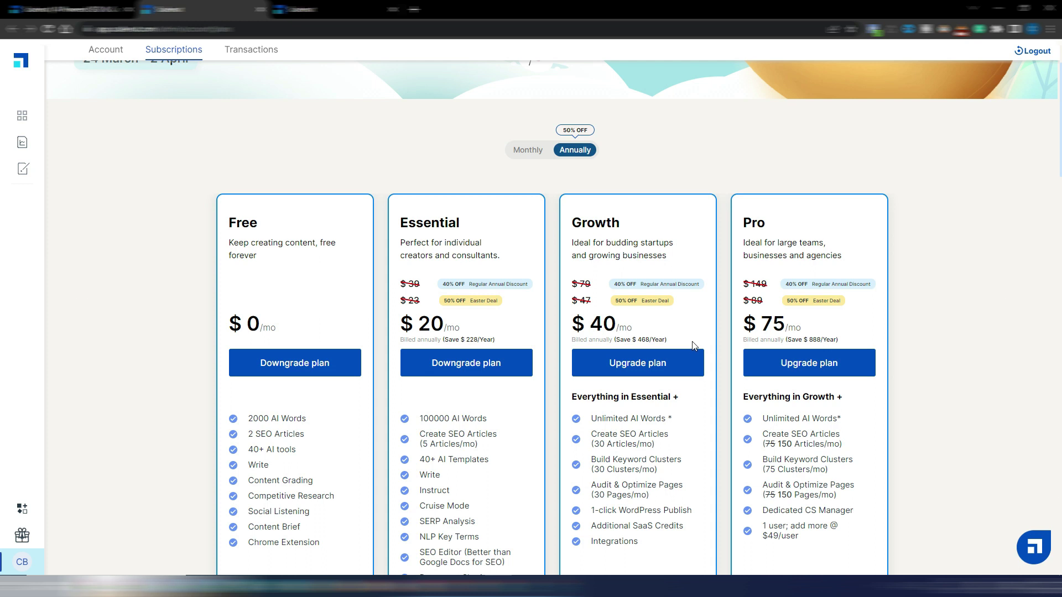
pyautogui.scroll(2, 693, 346)
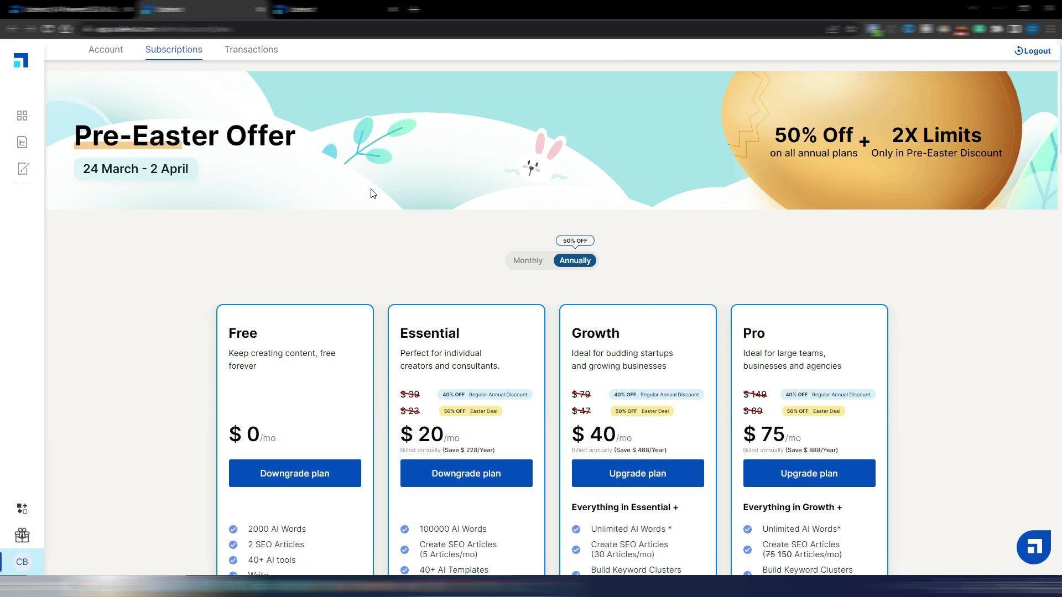
pyautogui.scroll(-3, 363, 237)
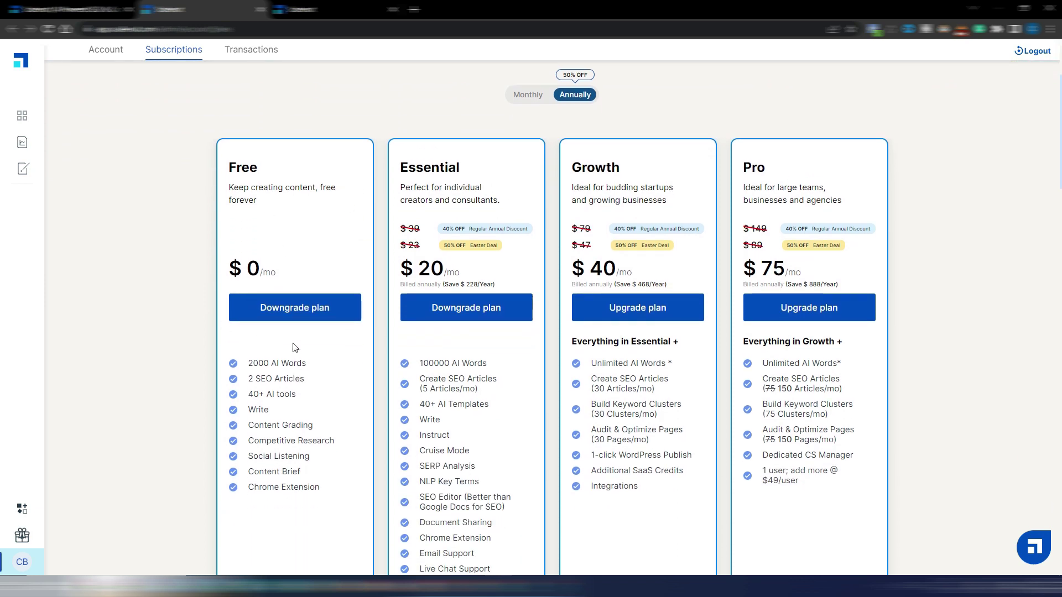
pyautogui.scroll(-2, 302, 328)
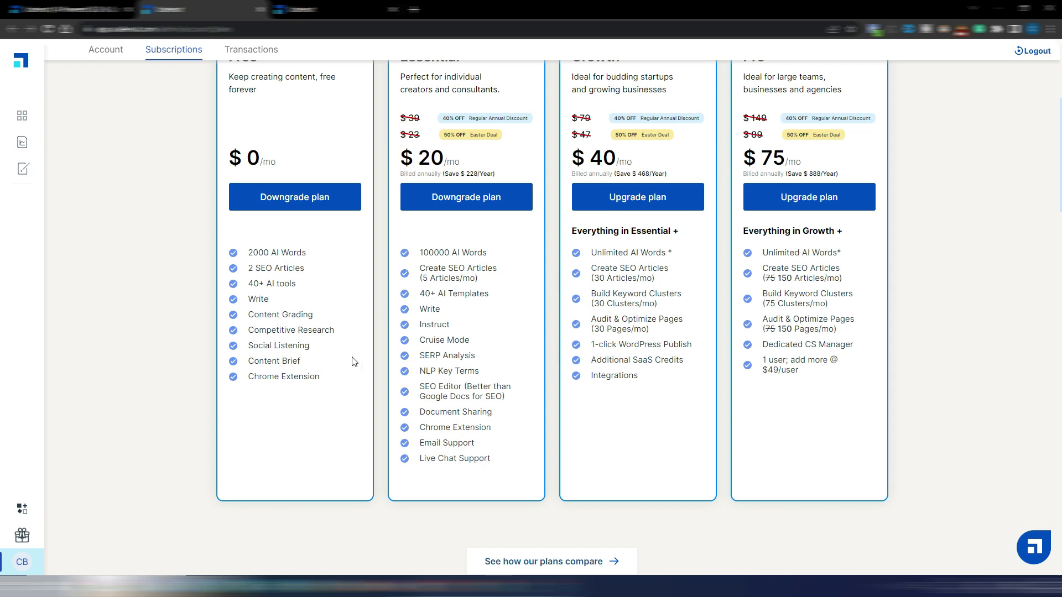
pyautogui.scroll(3, 354, 362)
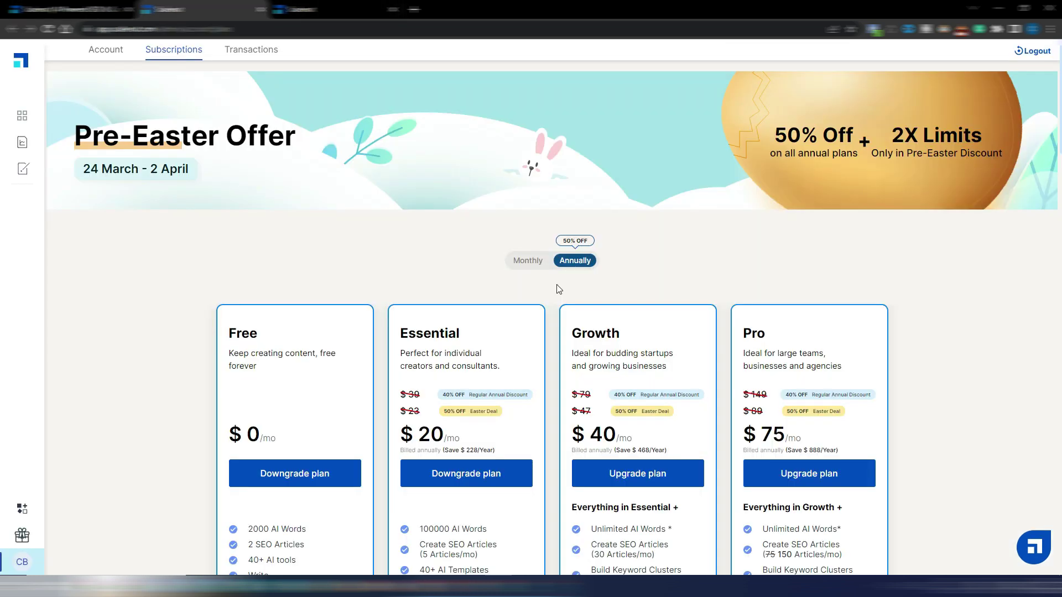
pyautogui.scroll(-3, 558, 289)
# - Switch the plans back to monthly billing and examine the prices and feature lists, including the Growth plan
pyautogui.click(528, 260)
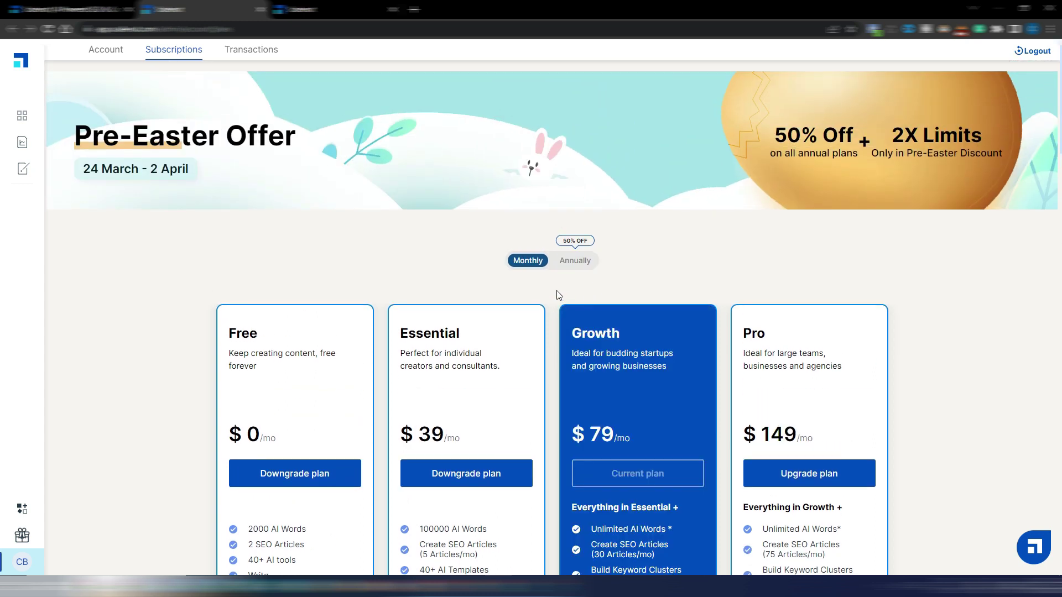
pyautogui.scroll(-1, 552, 286)
pyautogui.scroll(-2, 552, 286)
pyautogui.scroll(4, 552, 287)
pyautogui.scroll(-3, 954, 308)
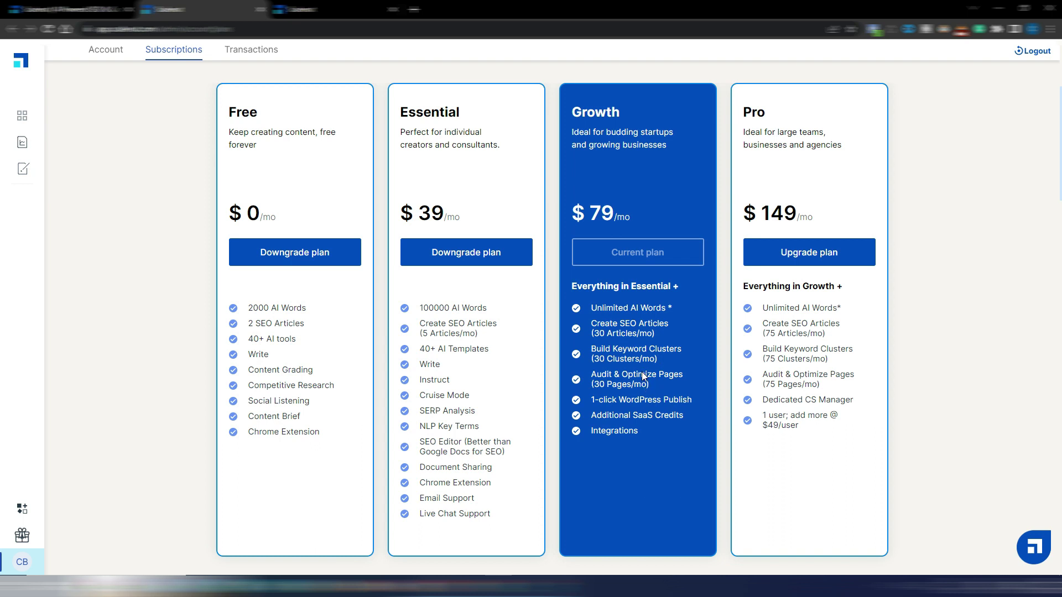
pyautogui.scroll(4, 643, 360)
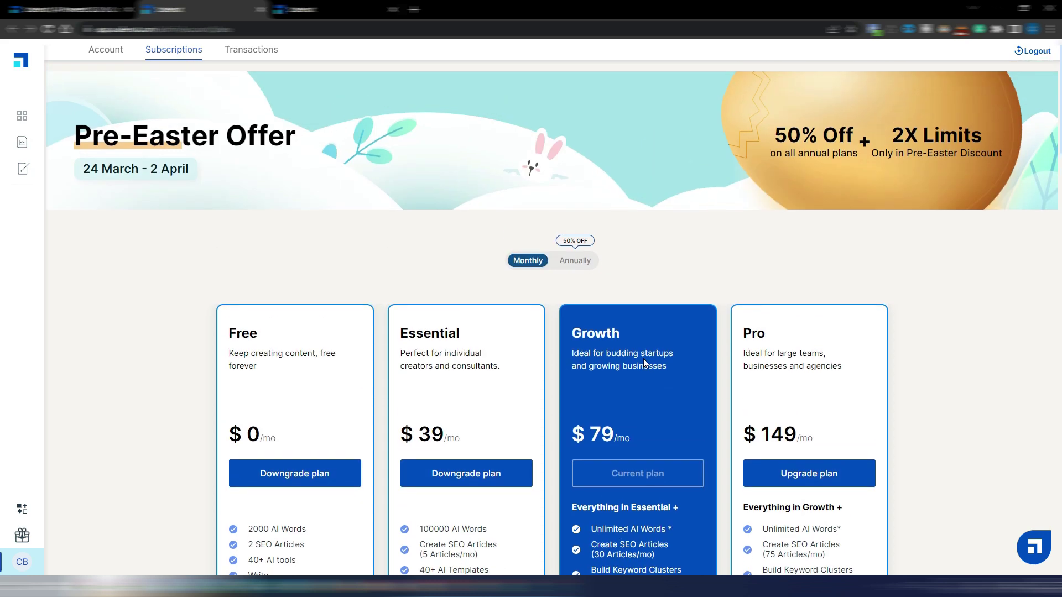